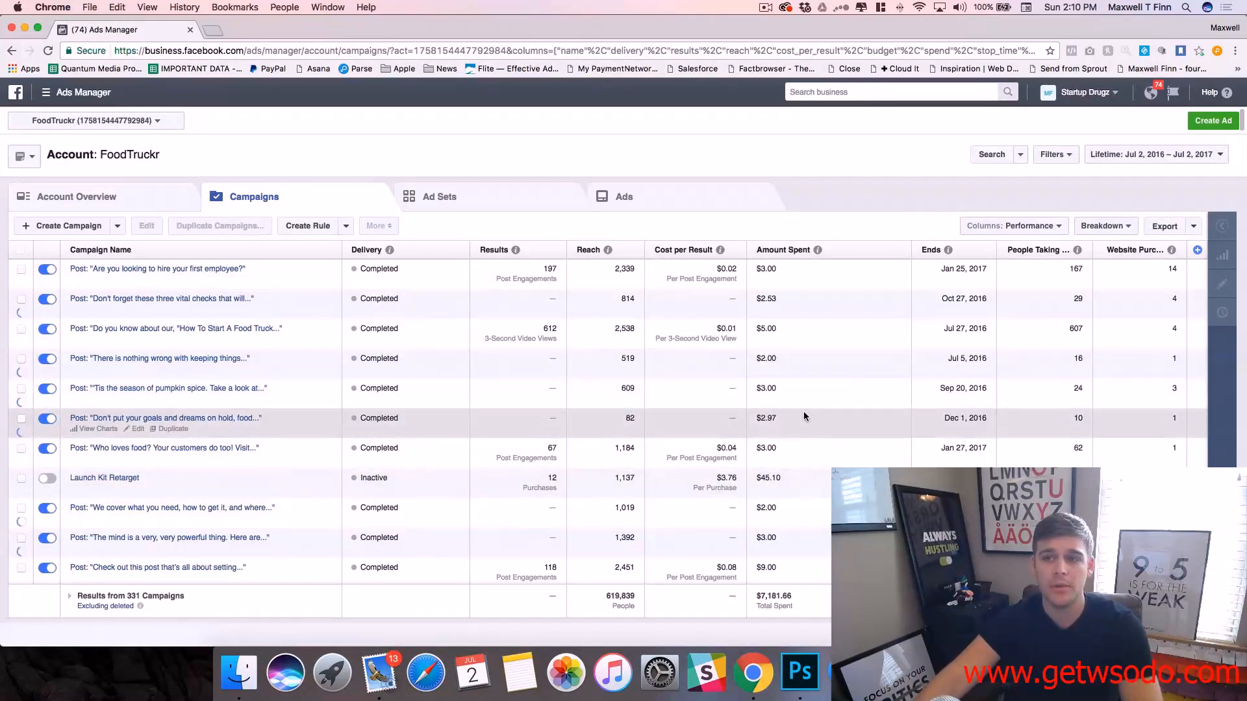
Browse the account's campaign list and view the available date range presets, keeping the Lifetime range
scroll(838, 390, down, 10)
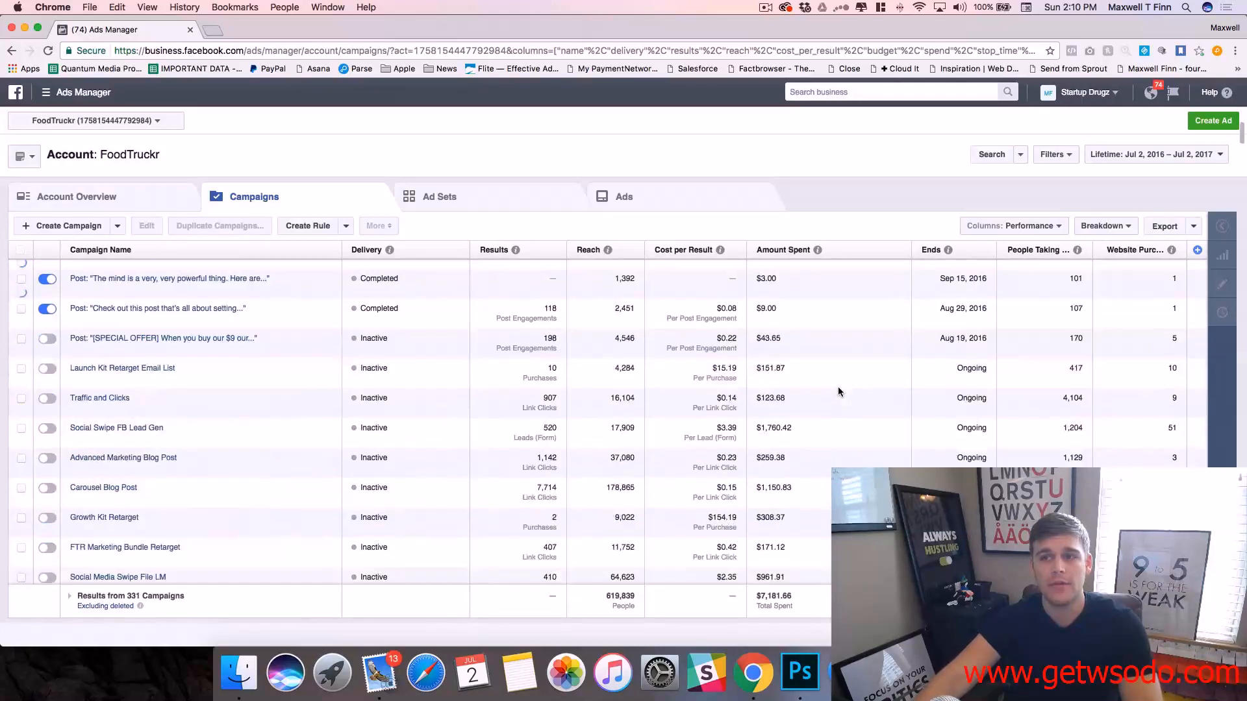
scroll(836, 386, down, 10)
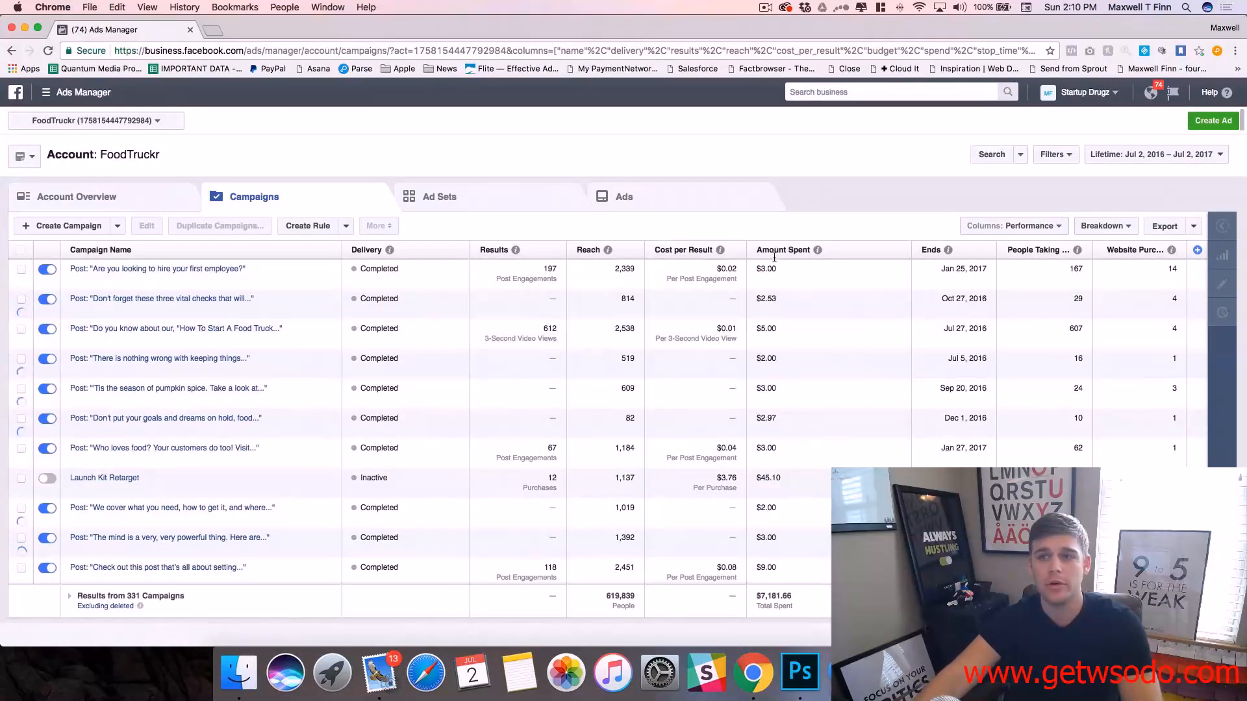
click(1115, 155)
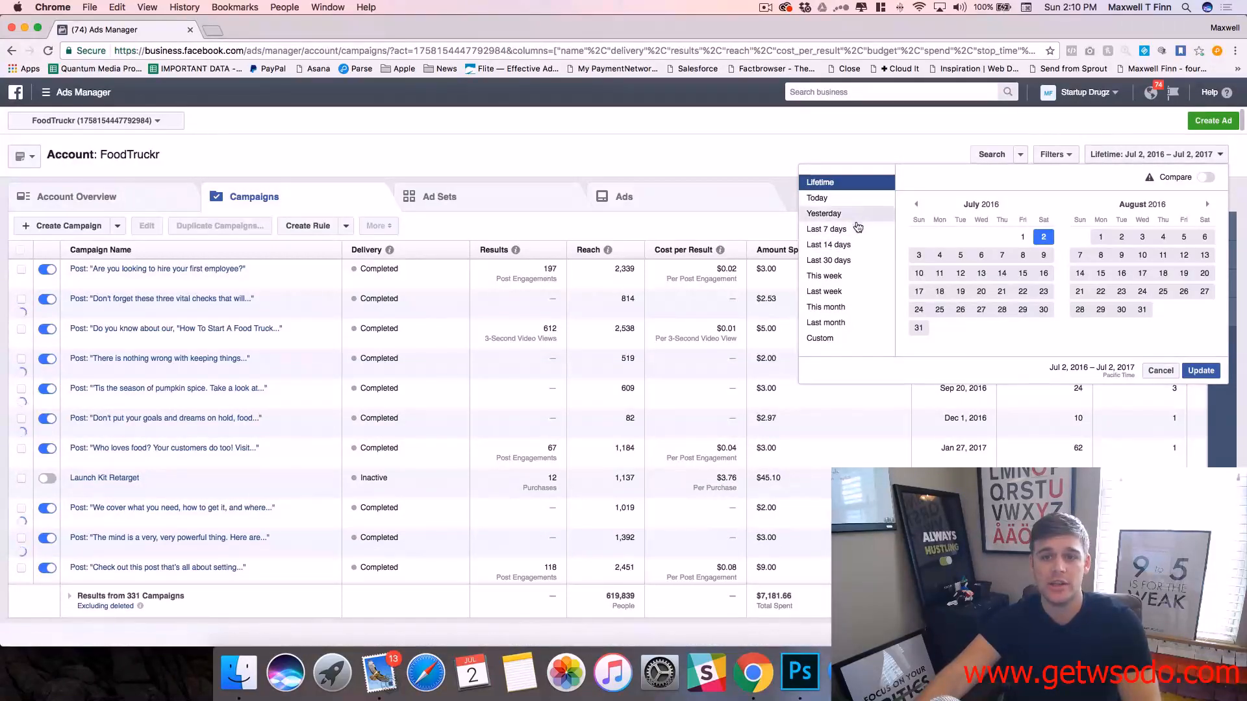
click(1135, 155)
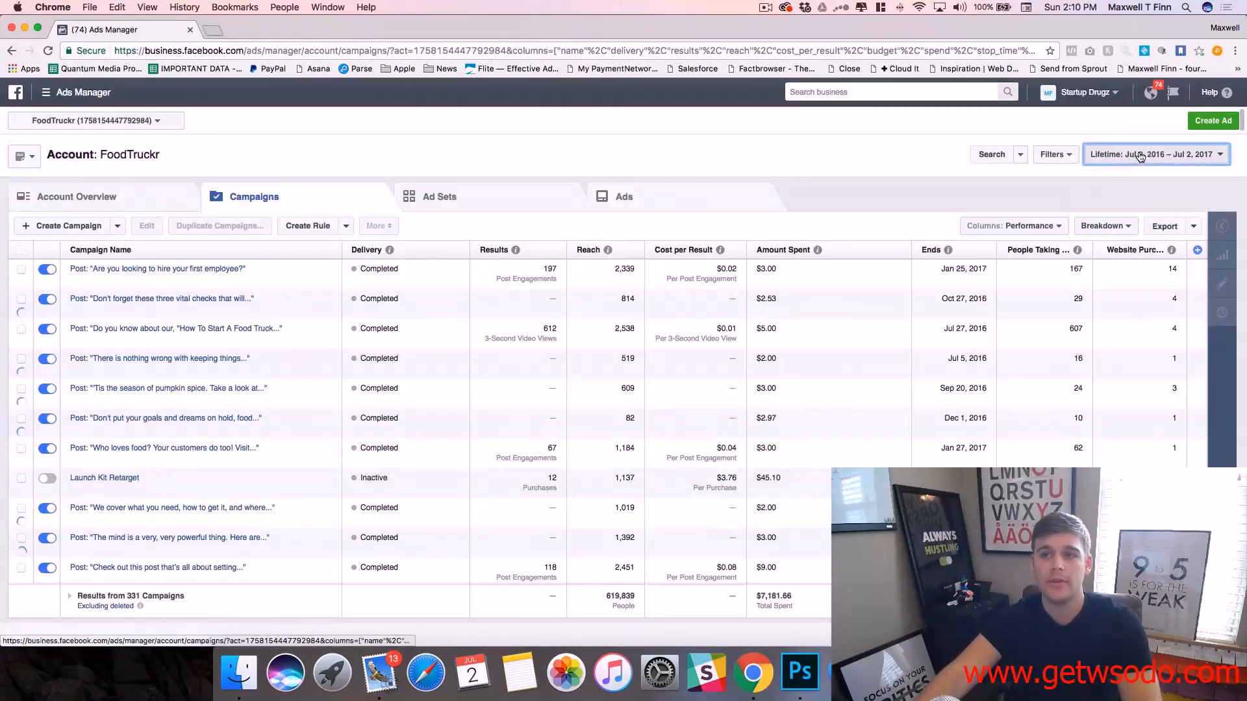
Look through the delivery and objective filter options and filter the campaigns by the Conversions objective
click(1052, 156)
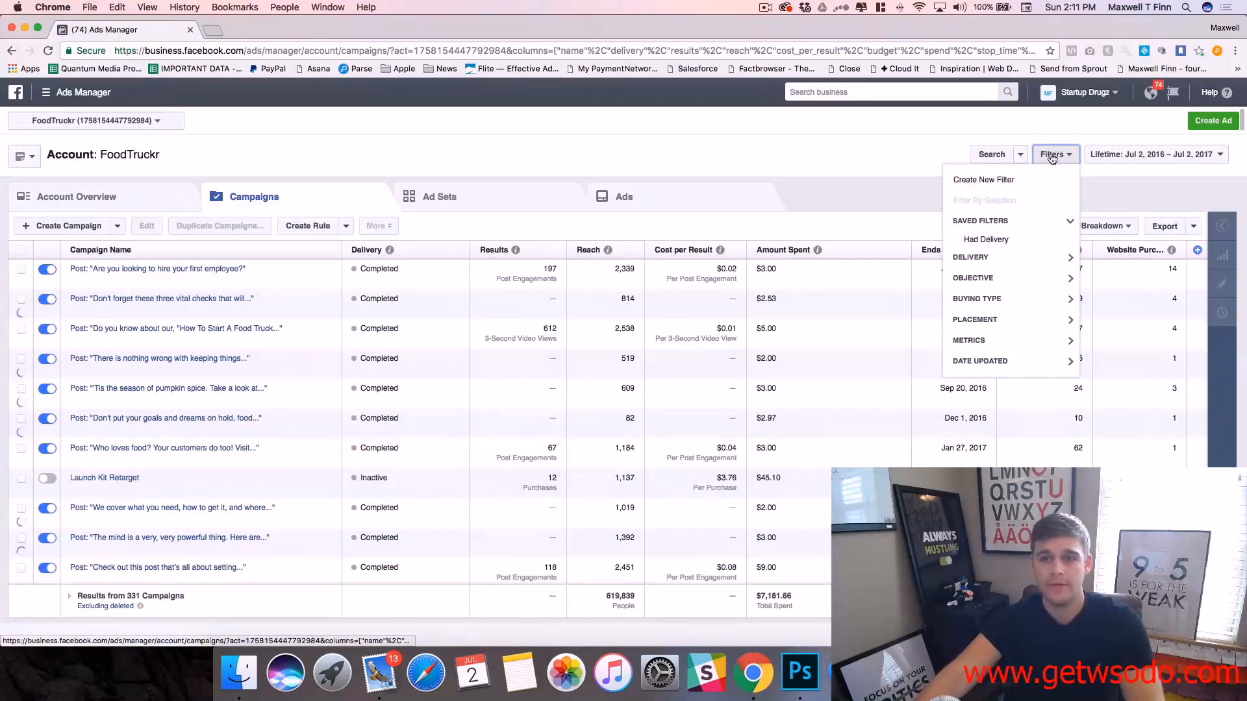
click(1012, 259)
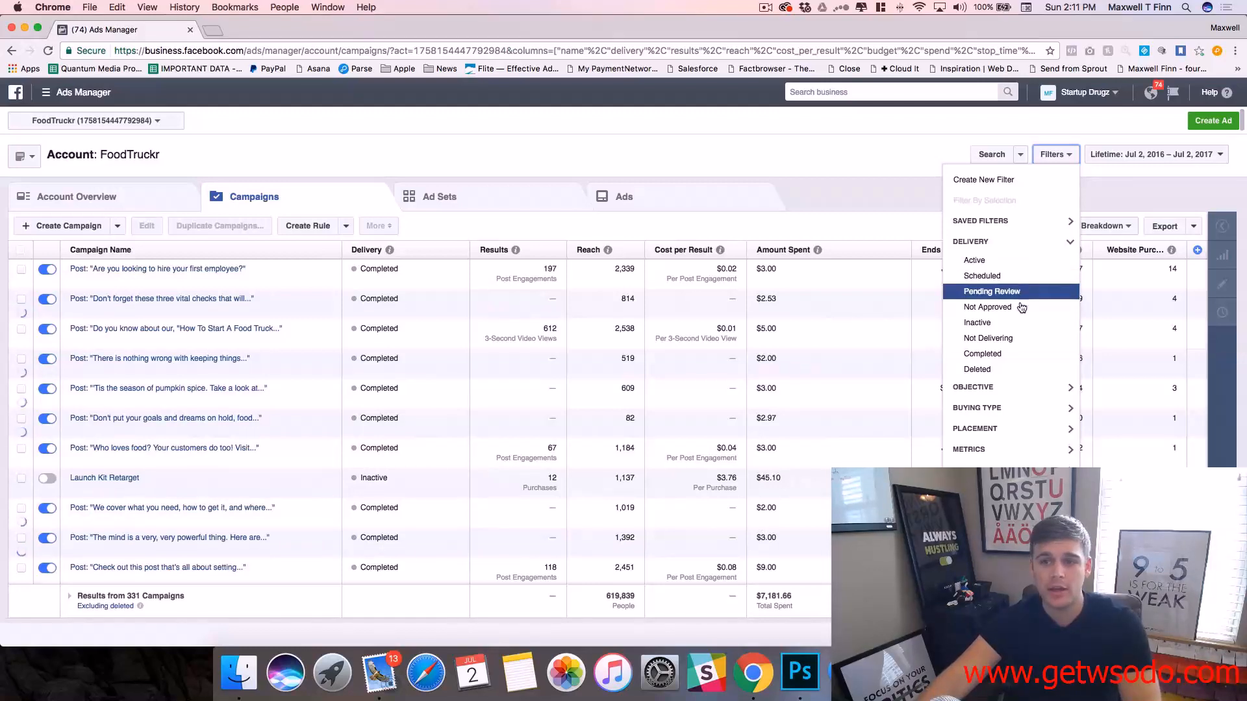
click(1029, 387)
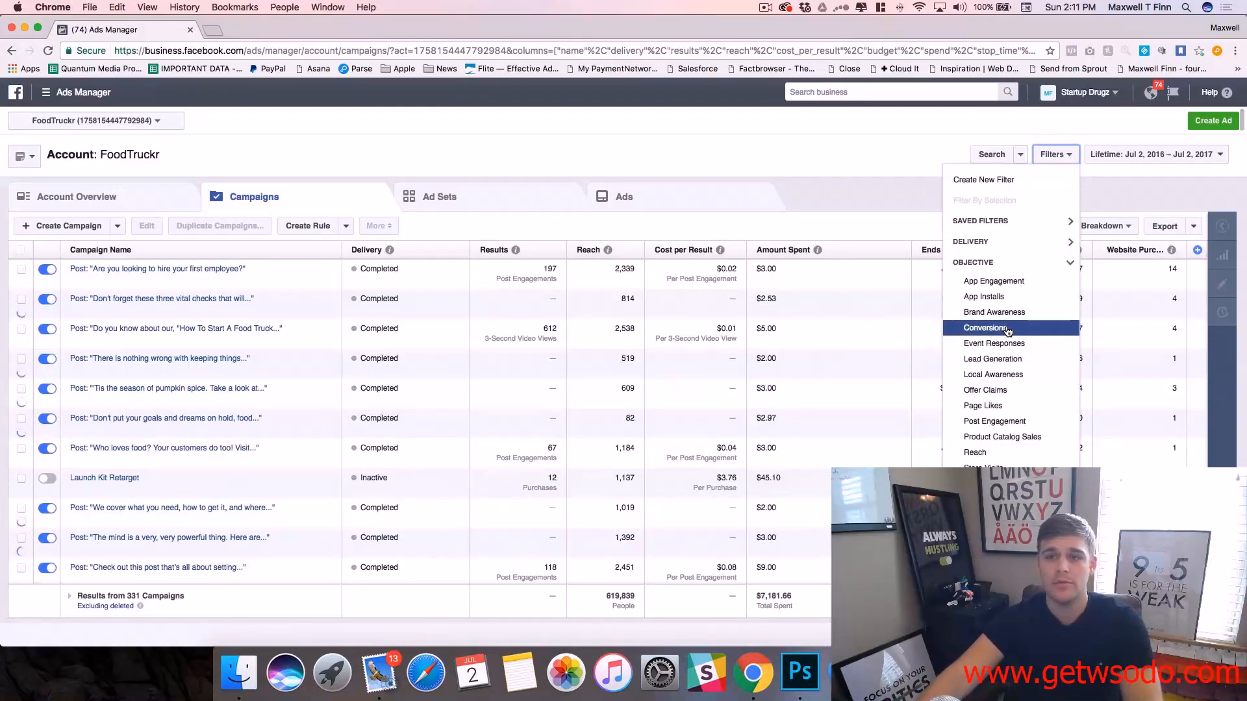
click(1007, 330)
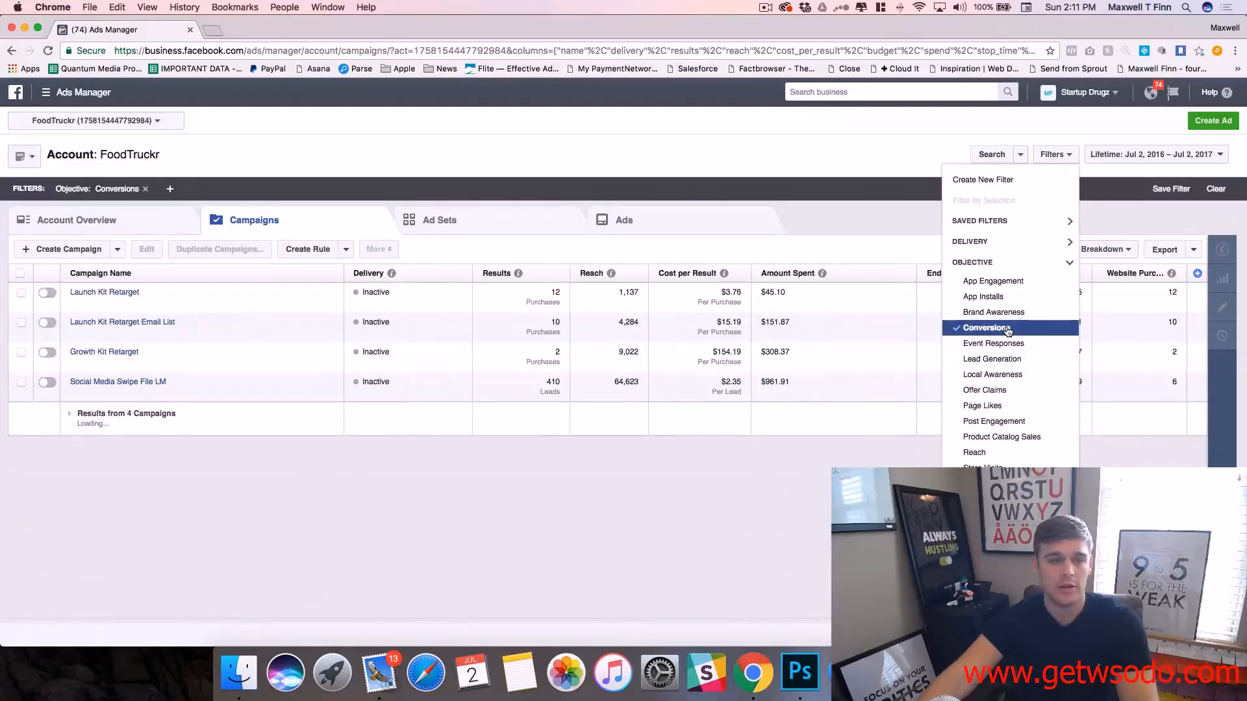
click(852, 210)
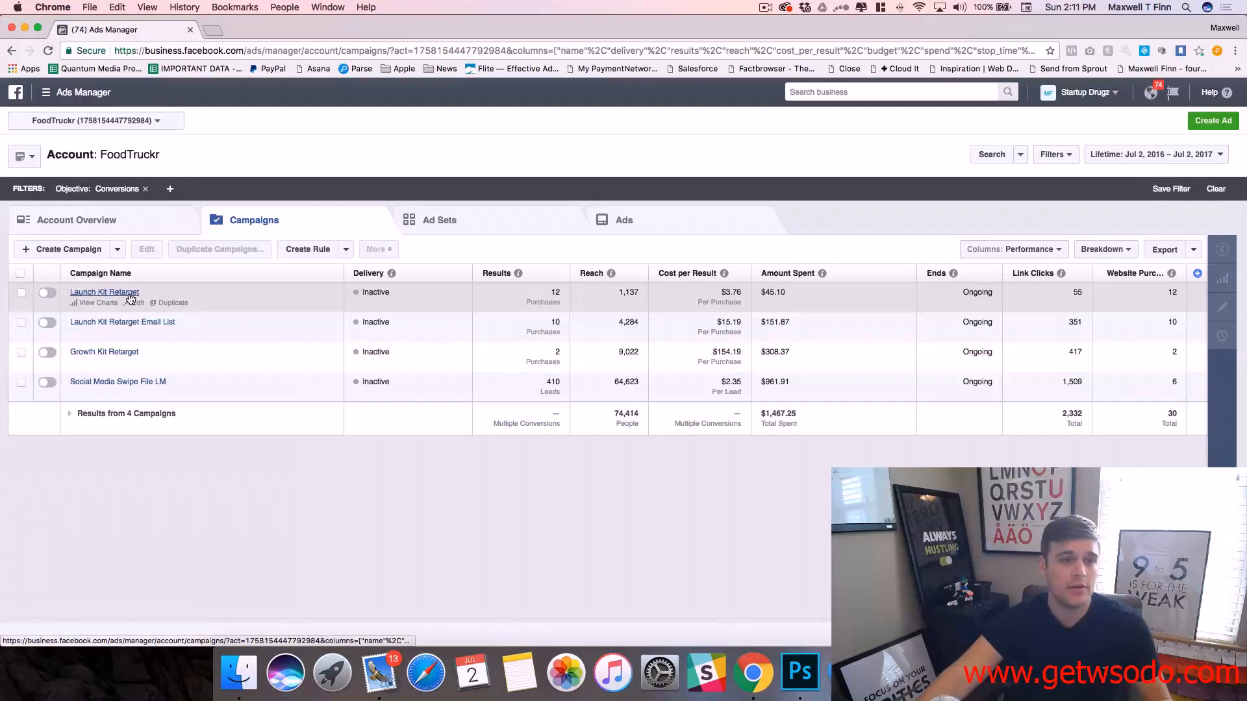
Drill down from the Social Media Swipe File LM campaign through its ad set to its ad, and return to the campaign list
click(112, 382)
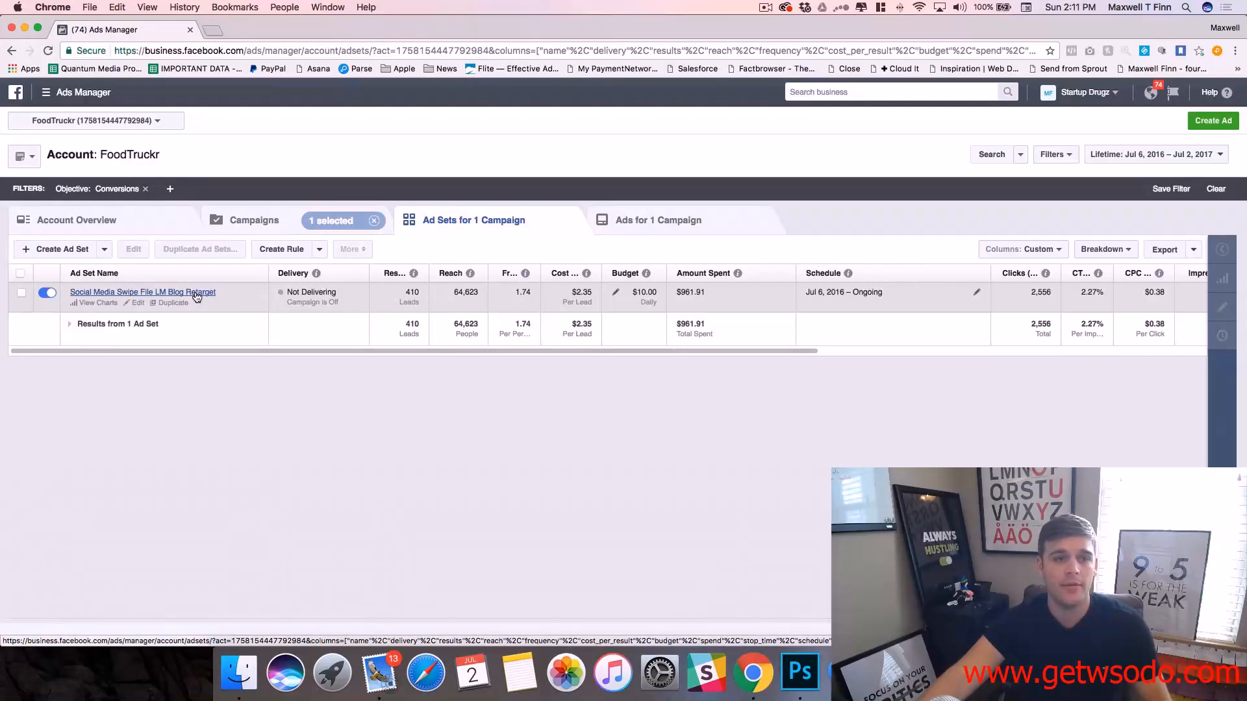
click(196, 294)
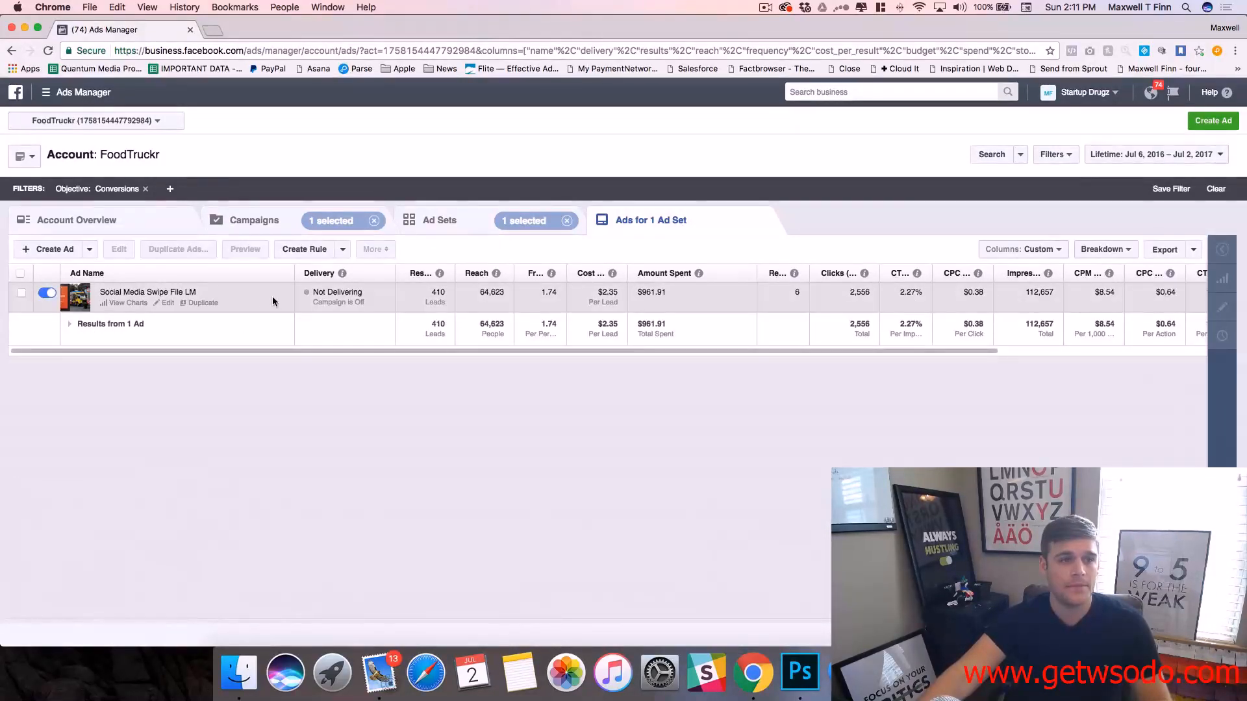
click(252, 223)
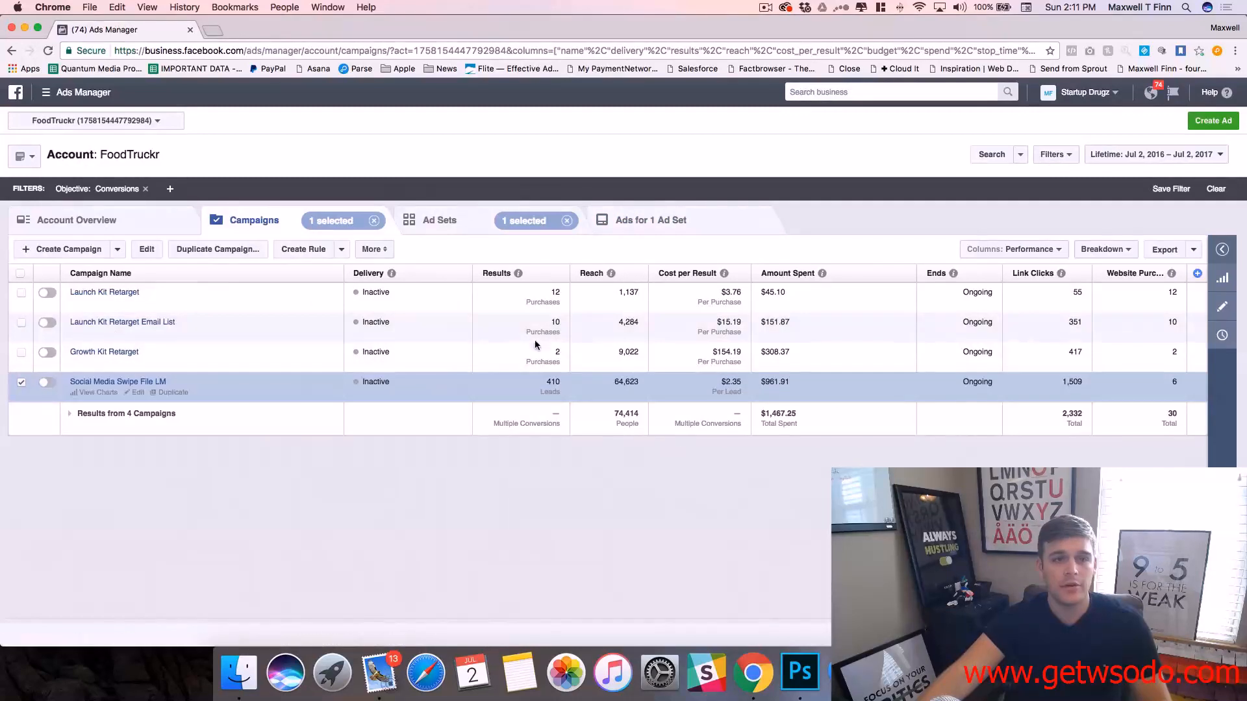
Reselect the Social Media Swipe File LM campaign, view its editing details and close them without changes
click(21, 382)
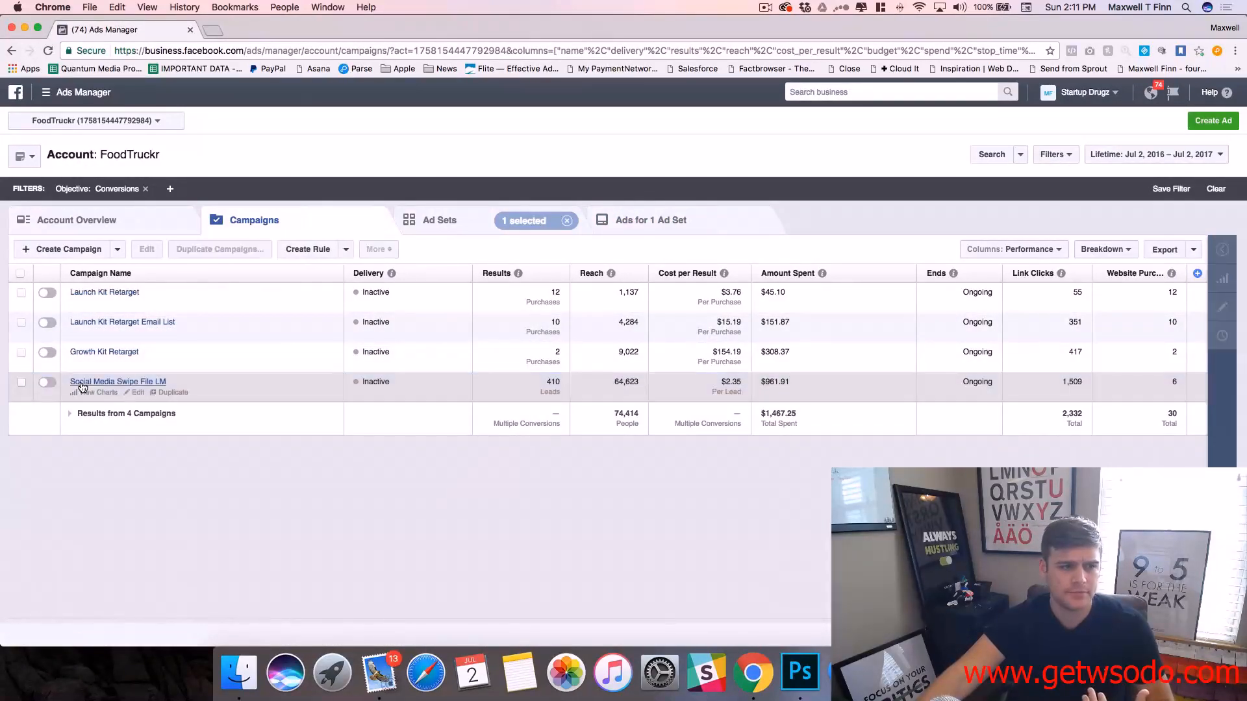
click(21, 383)
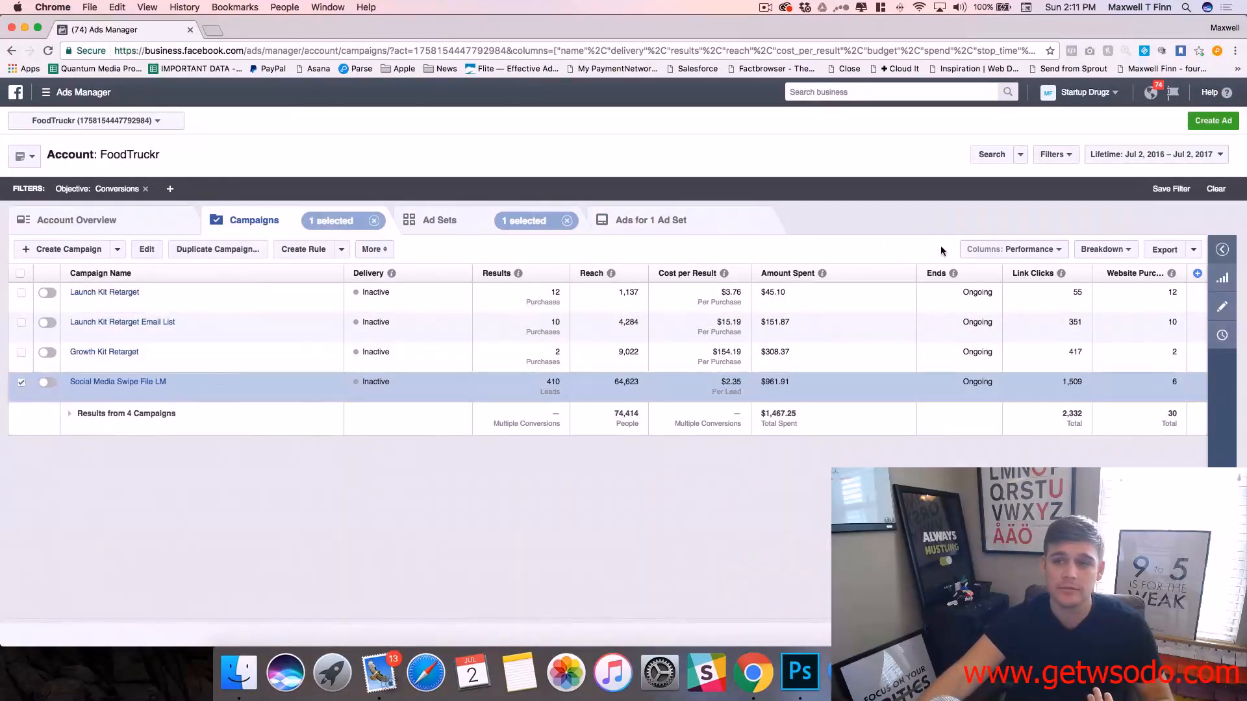
click(1223, 309)
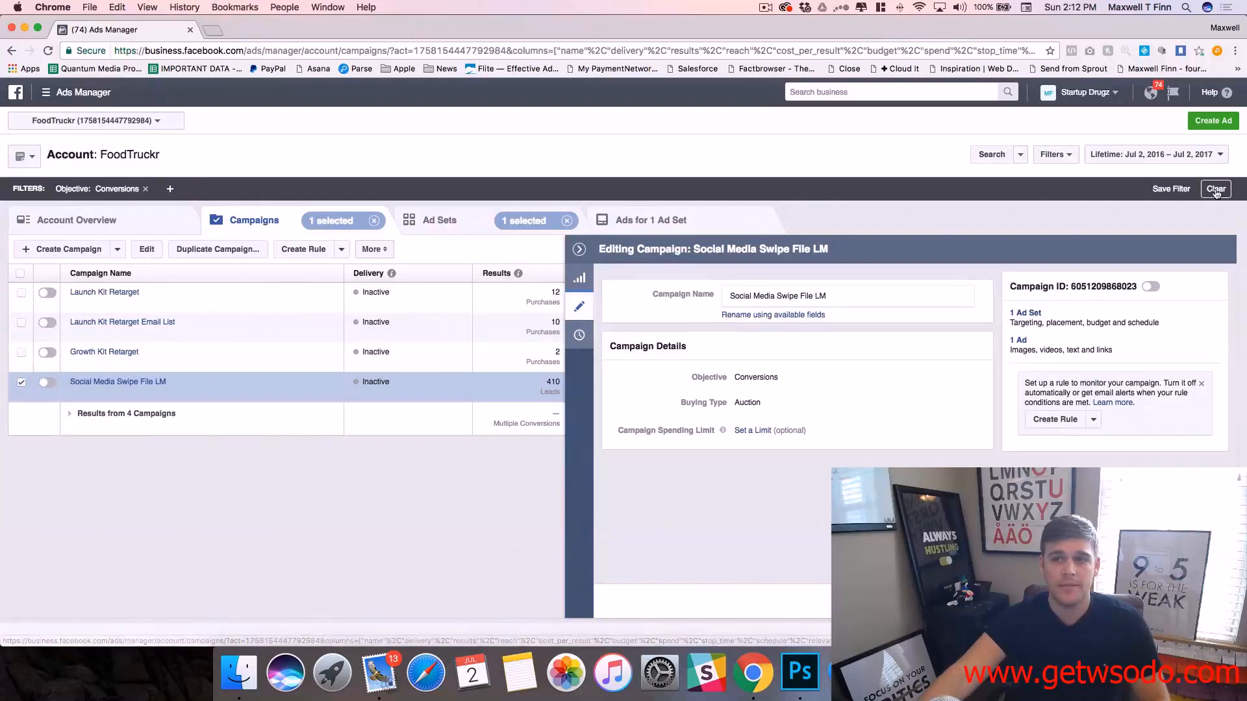
click(579, 249)
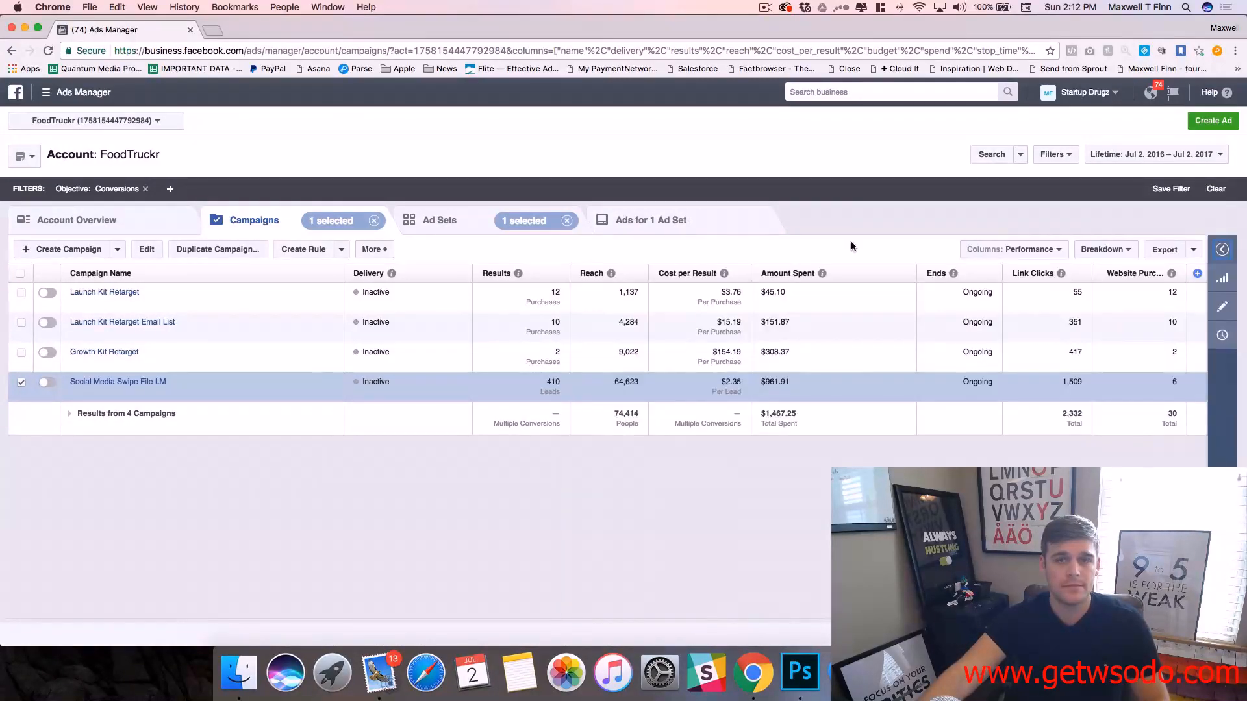
Clear the Conversions objective filter and remove the campaign and ad set selections
click(1215, 189)
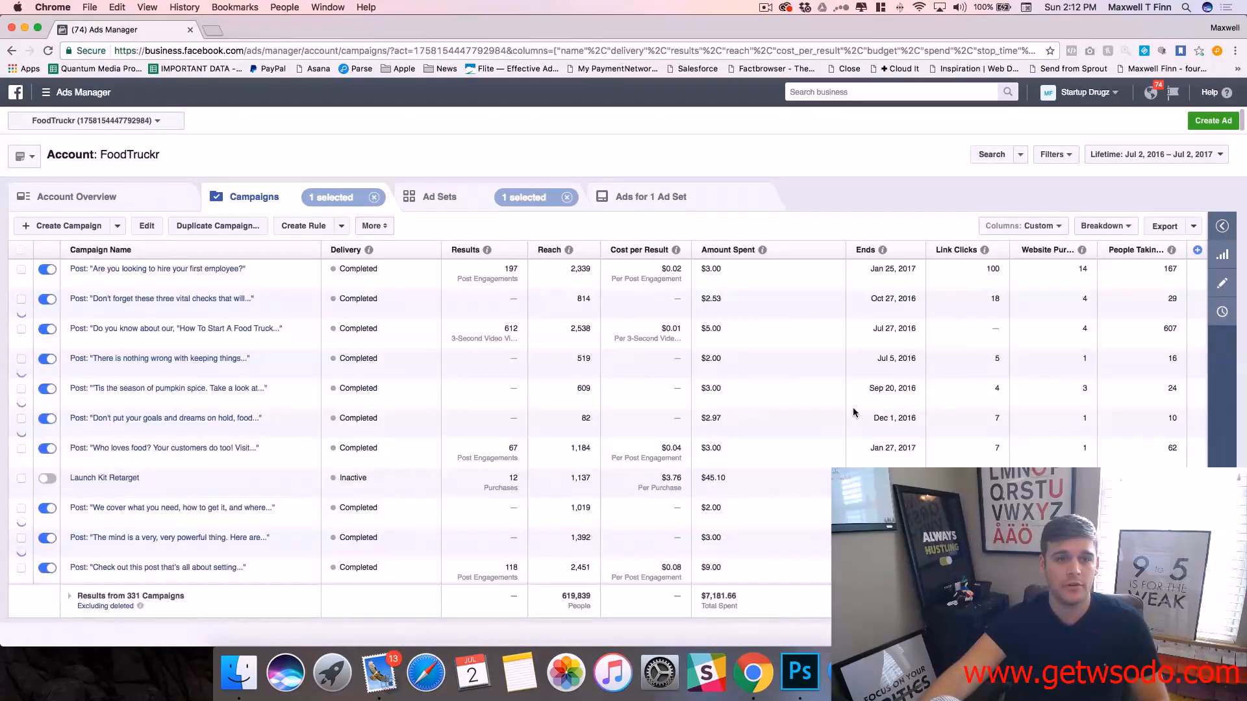
click(374, 198)
click(566, 199)
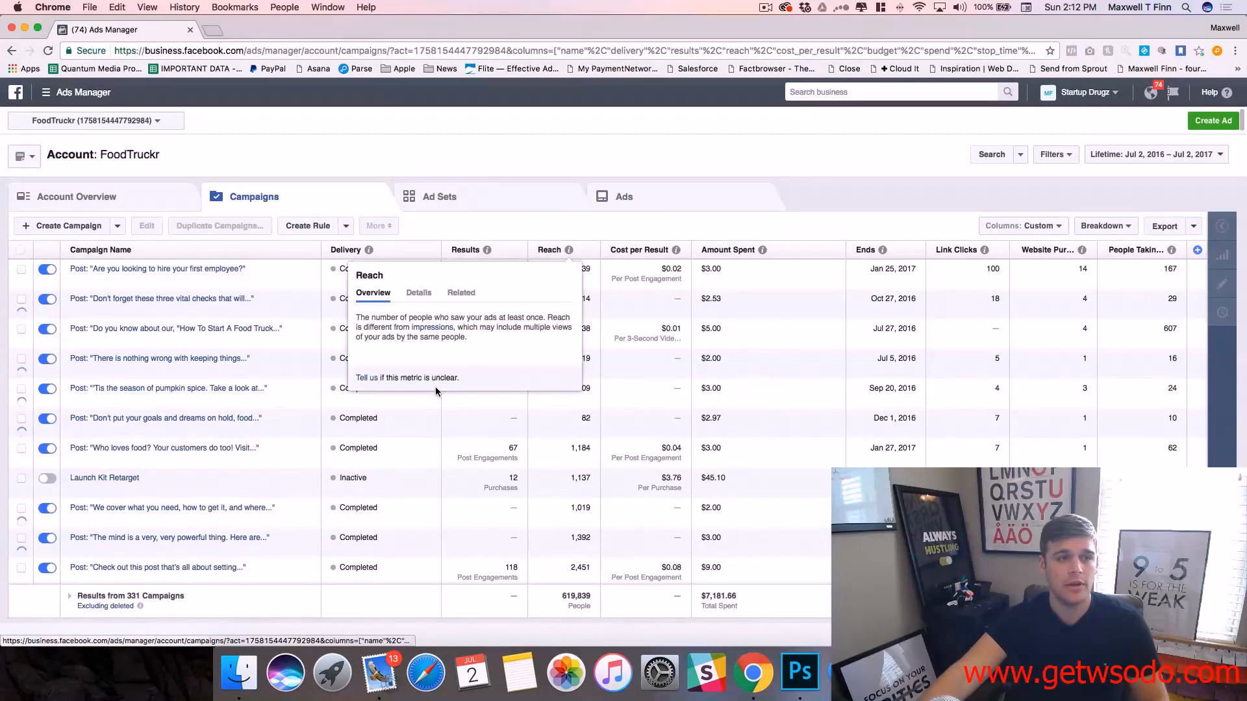
Browse the unfiltered campaigns and show them with the Video Engagement column preset
scroll(758, 410, down, 1)
scroll(758, 413, down, 6)
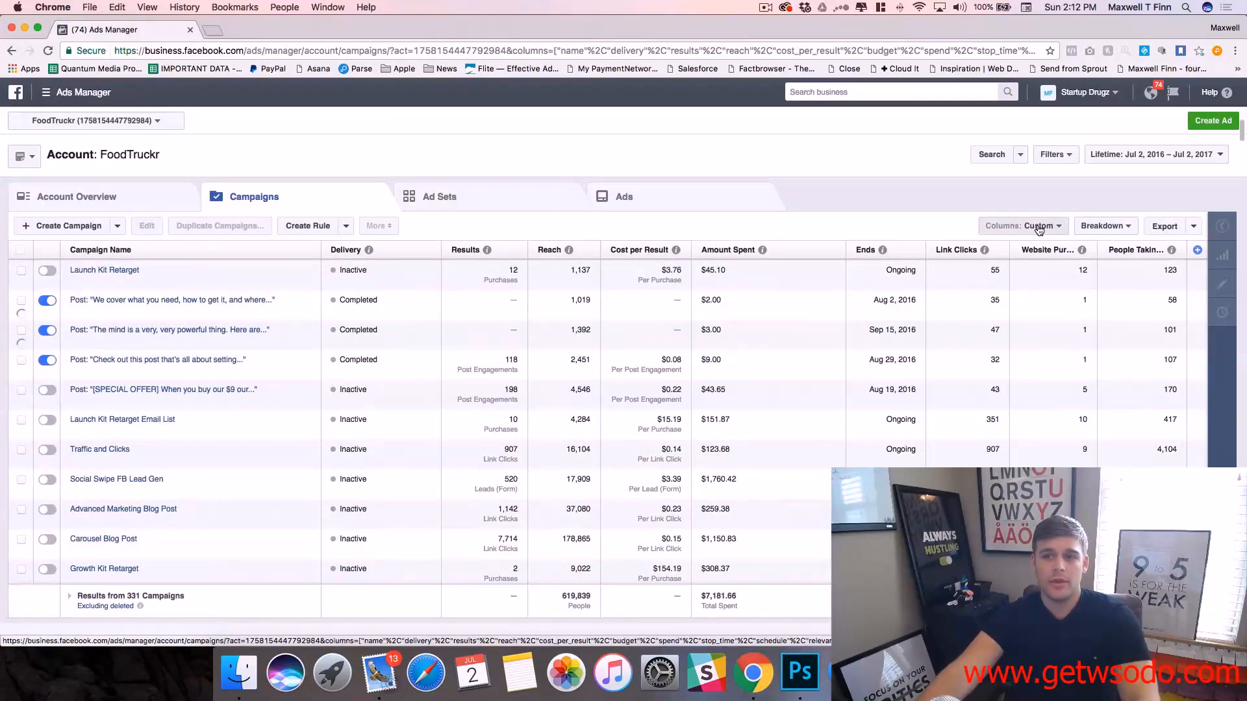
click(1039, 226)
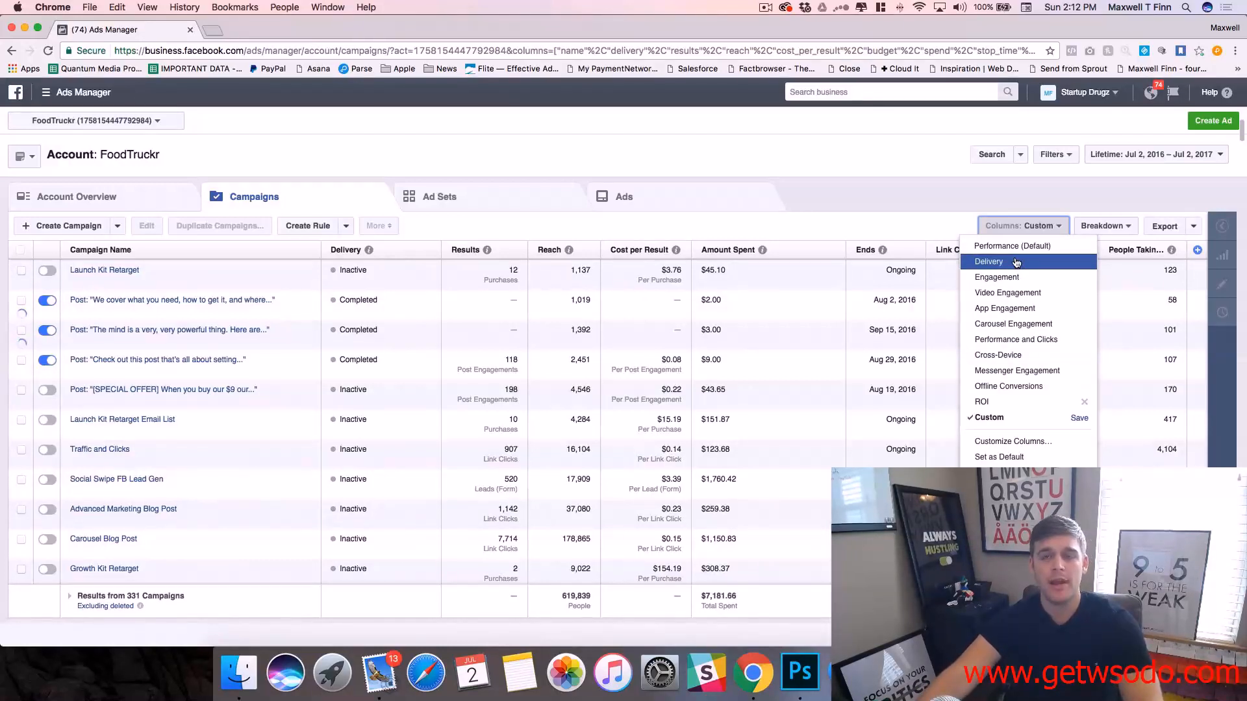
click(1024, 294)
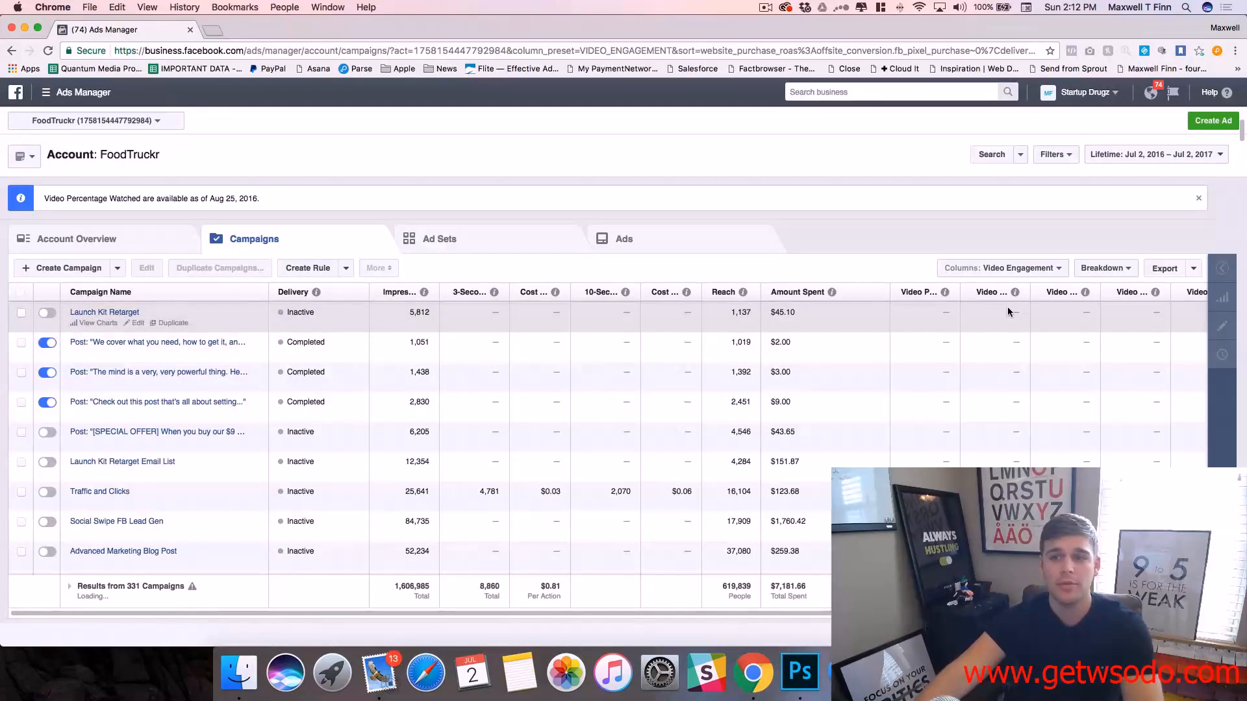
Show the campaigns with the Performance and Clicks column preset and look across its metrics
click(1041, 269)
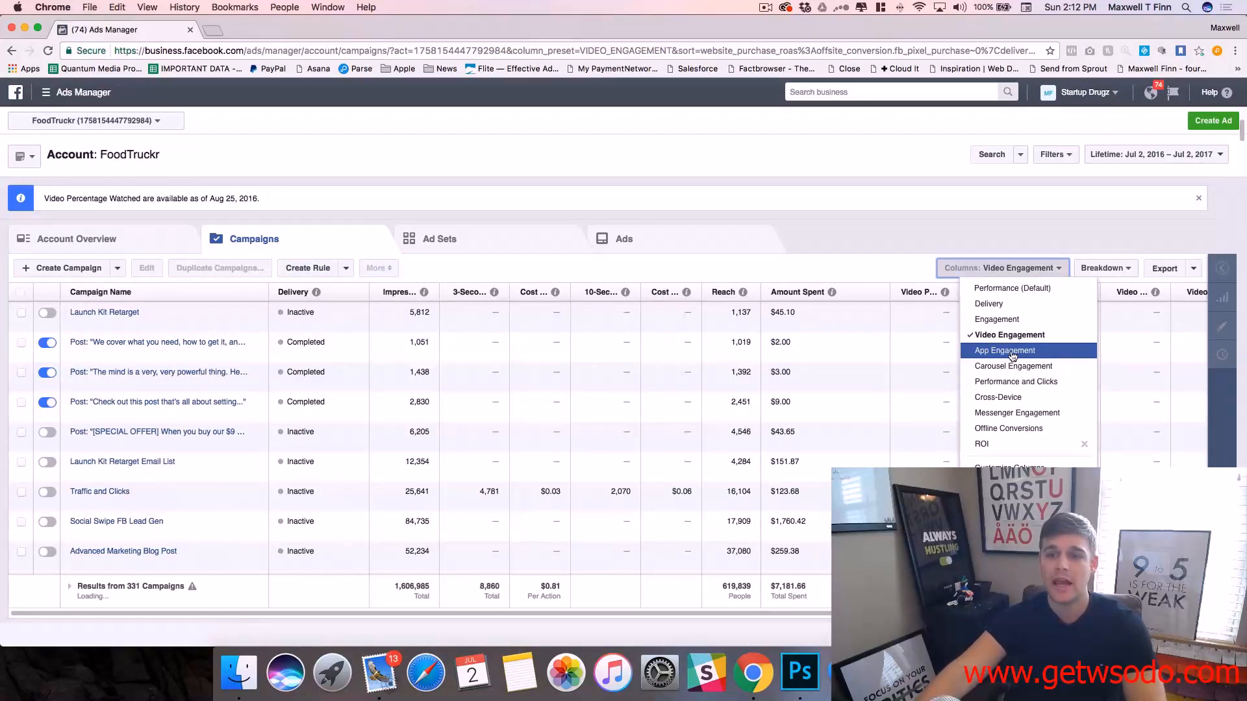
click(1029, 383)
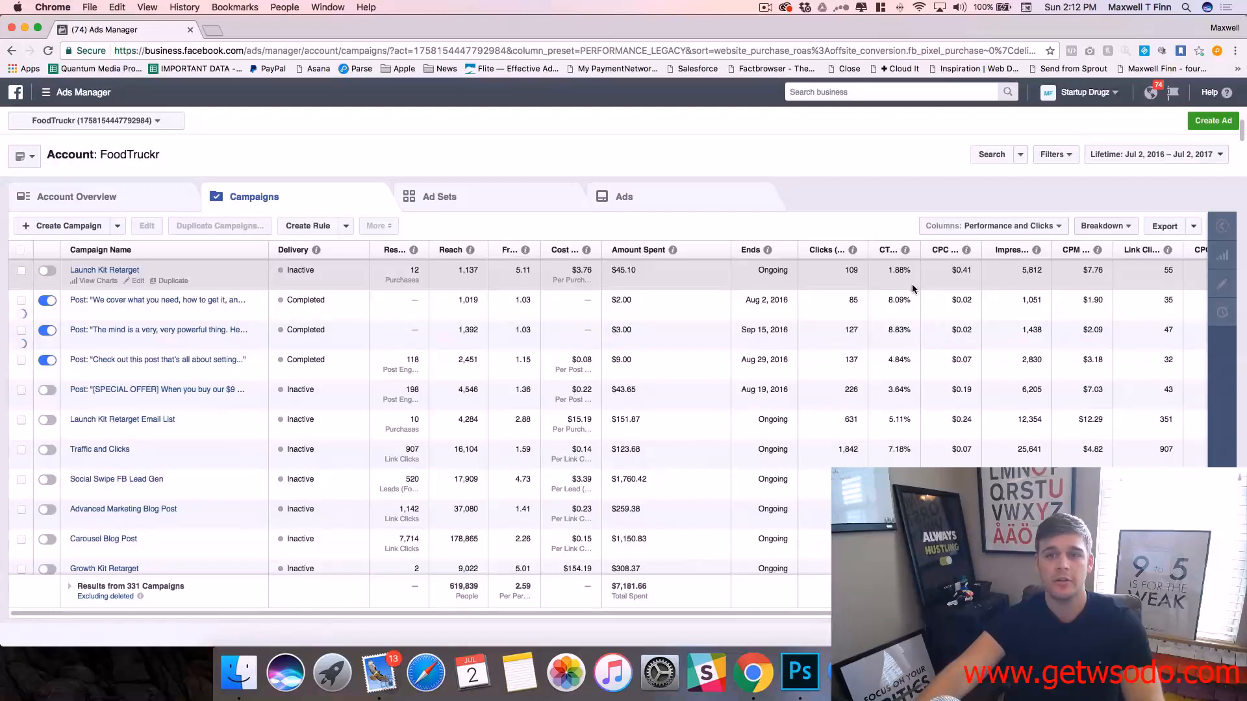
scroll(943, 313, right, 5)
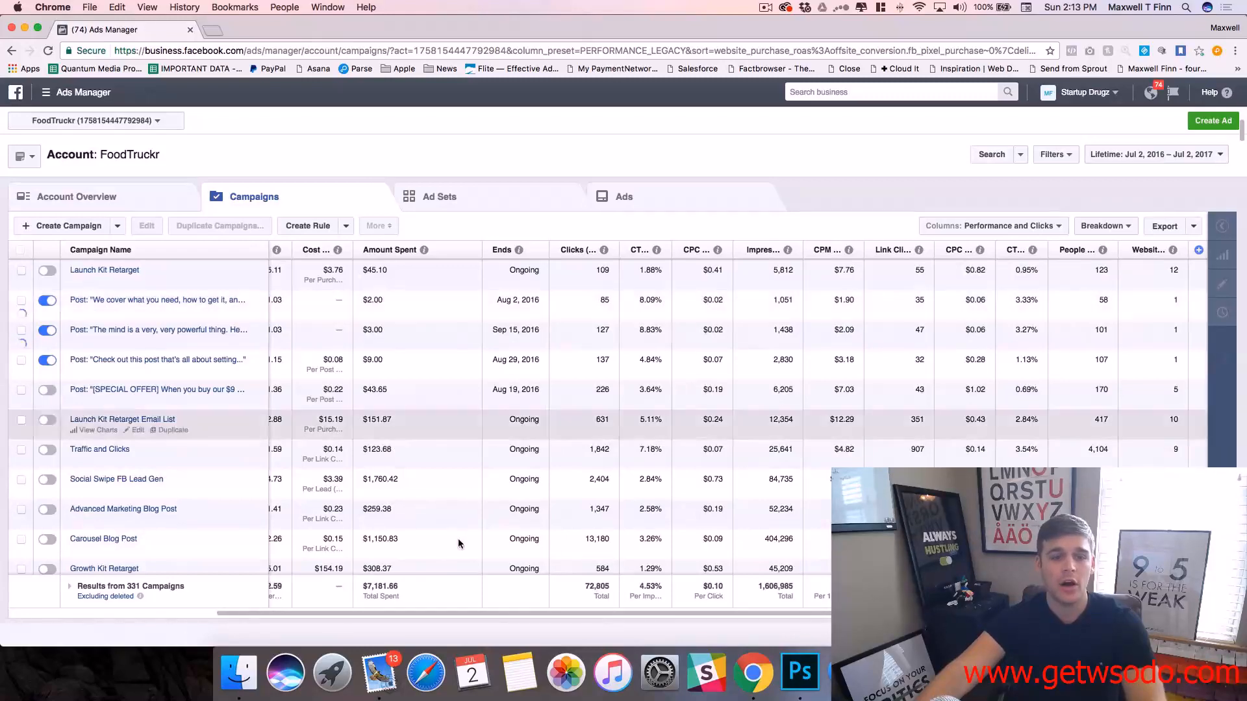
drag(504, 612, 327, 612)
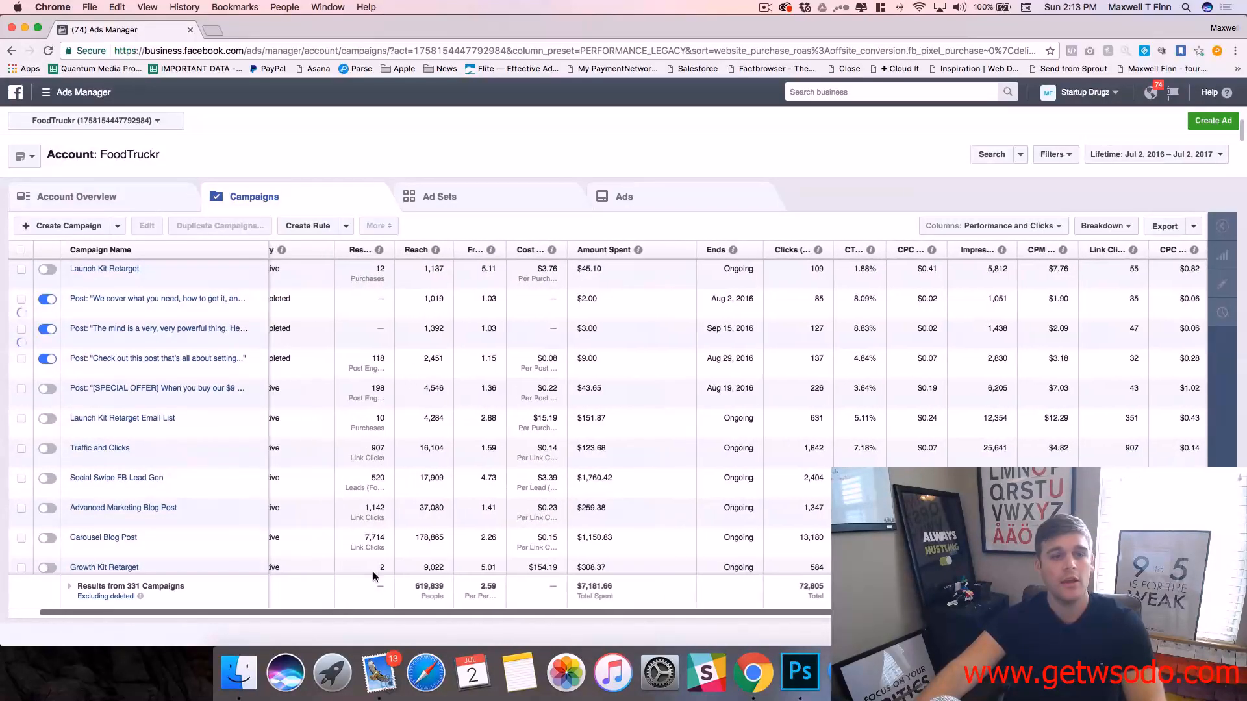
Apply the saved ROI column preset to the campaigns and bring its website purchase metrics into view
click(991, 226)
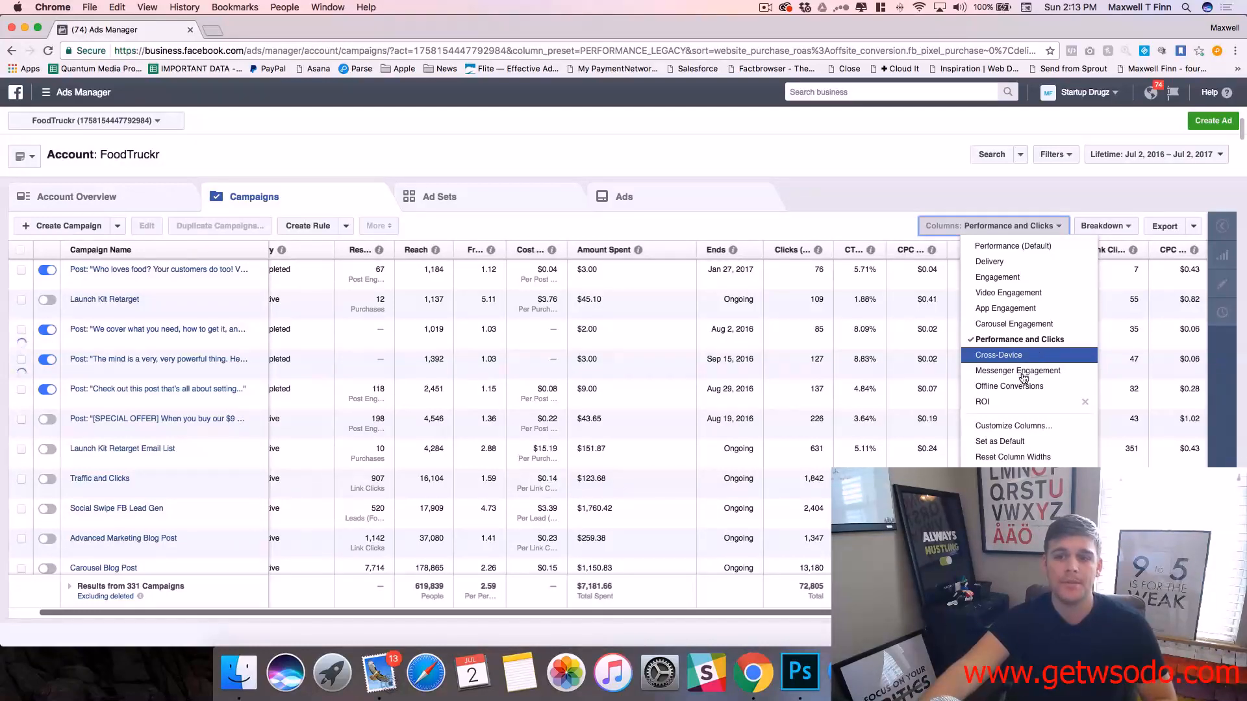
click(1006, 402)
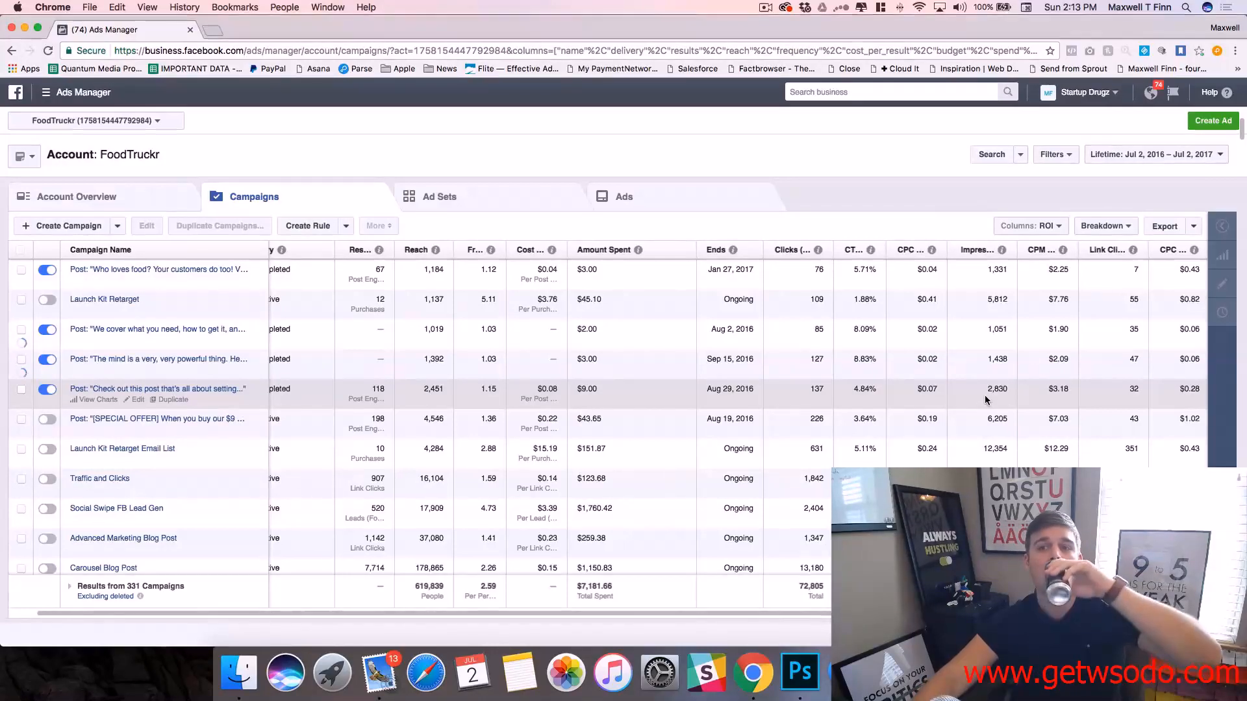
scroll(984, 400, right, 2)
scroll(983, 394, right, 4)
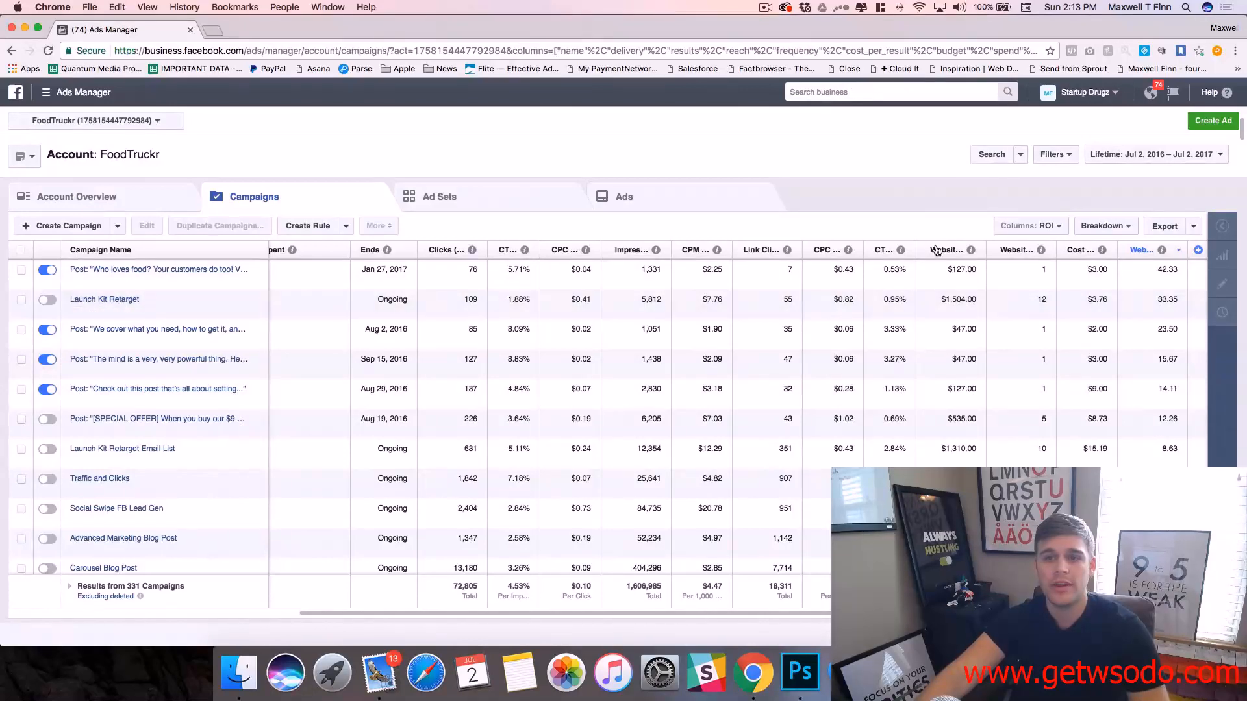
Widen the Website Purchases Conversion Value, Website Purchases, Cost per Website Purchase and Website Purchase ROAS columns to make their headings readable
mouse_move(922, 253)
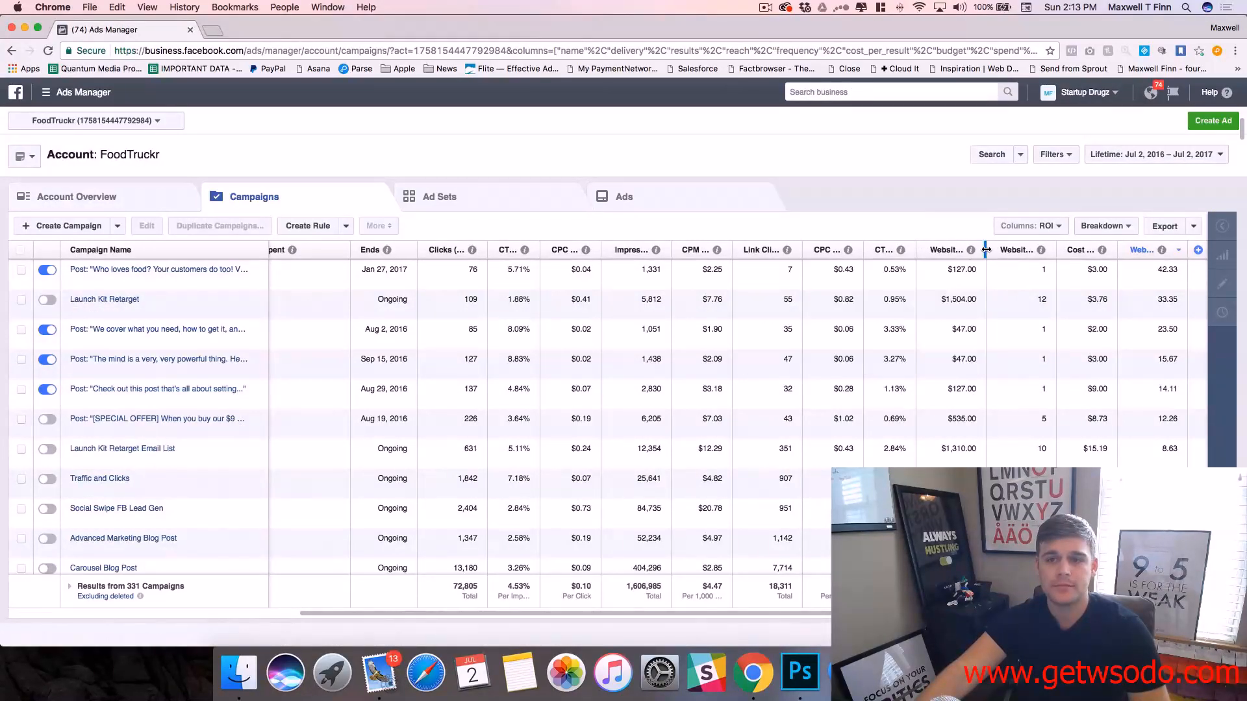
drag(985, 250, 1061, 253)
scroll(1012, 310, right, 2)
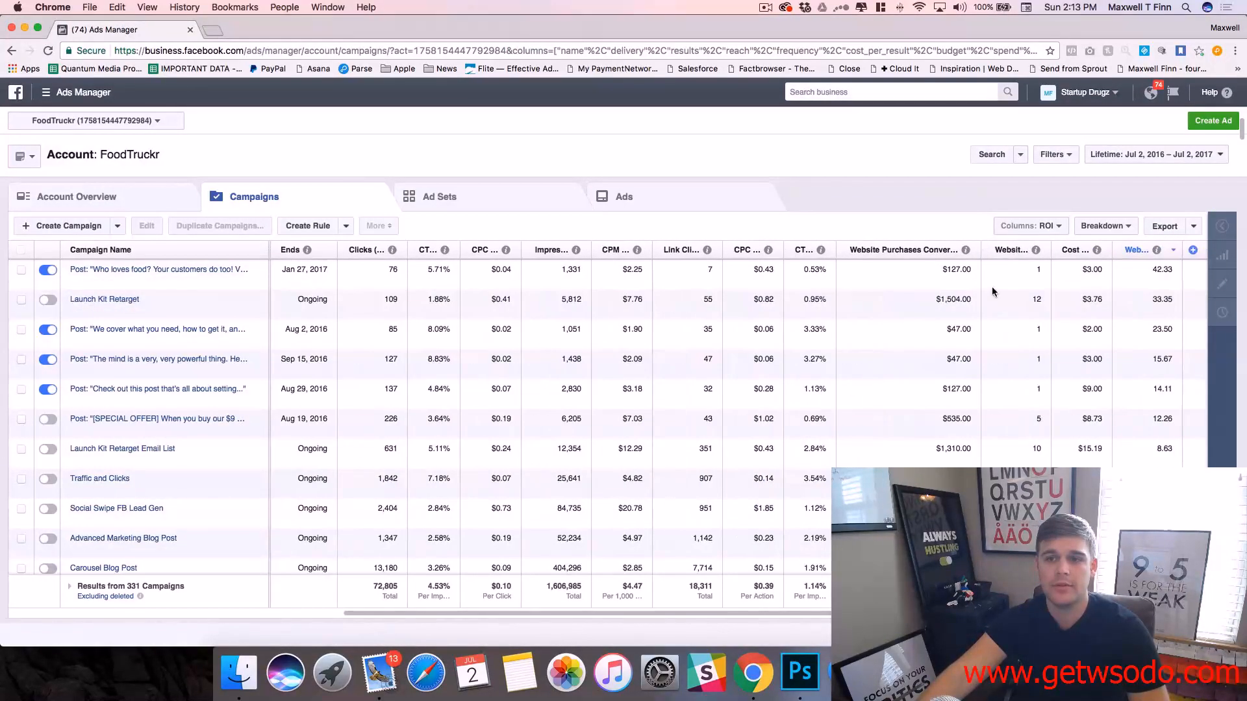
drag(980, 251, 1149, 253)
scroll(1060, 294, right, 3)
scroll(1095, 292, right, 2)
scroll(1073, 317, right, 2)
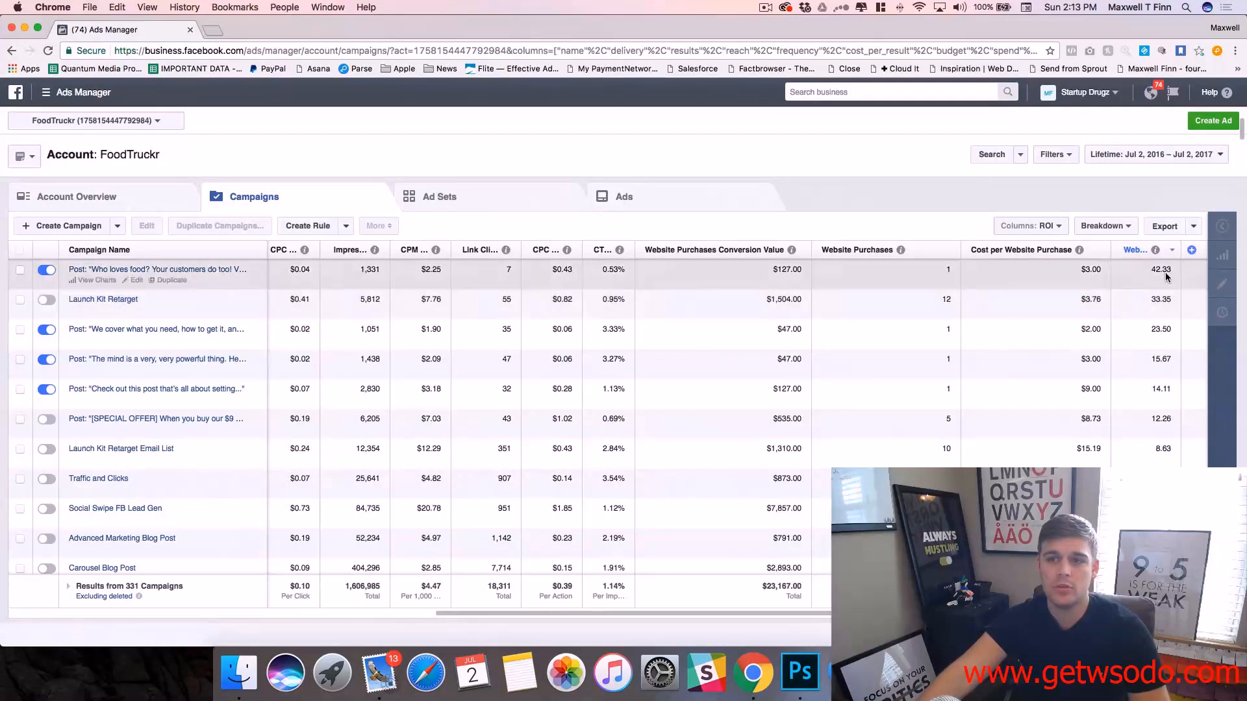
drag(1181, 250, 1213, 248)
scroll(1147, 307, right, 2)
scroll(1148, 281, right, 2)
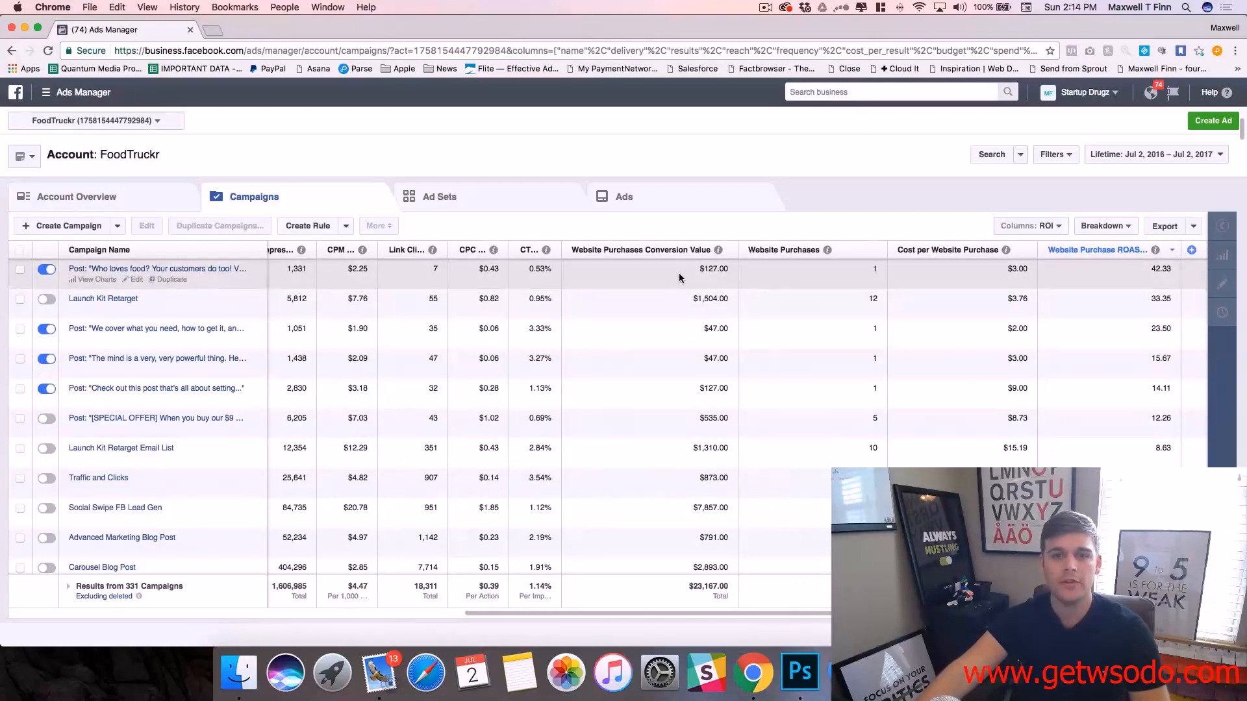
Select the "We cover what you need" post campaign and replace that selection with the "Who loves food?" post campaign, toggling its checkbox
click(819, 328)
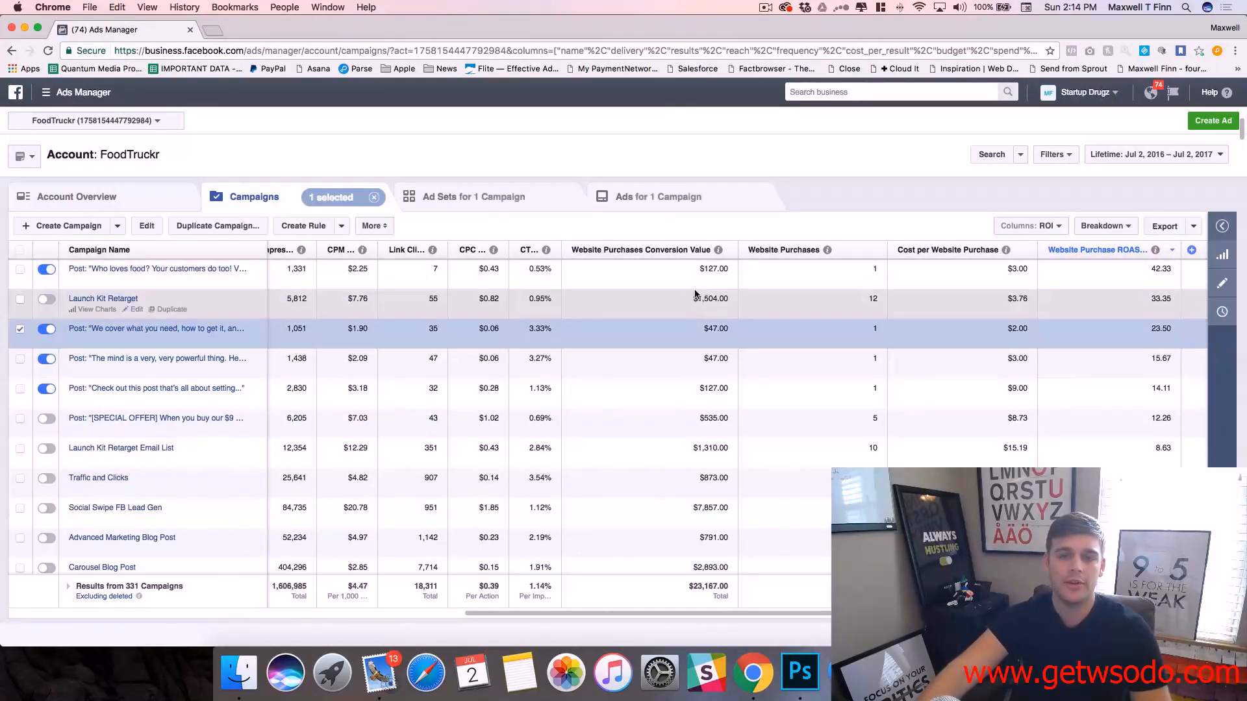
scroll(692, 279, up, 1)
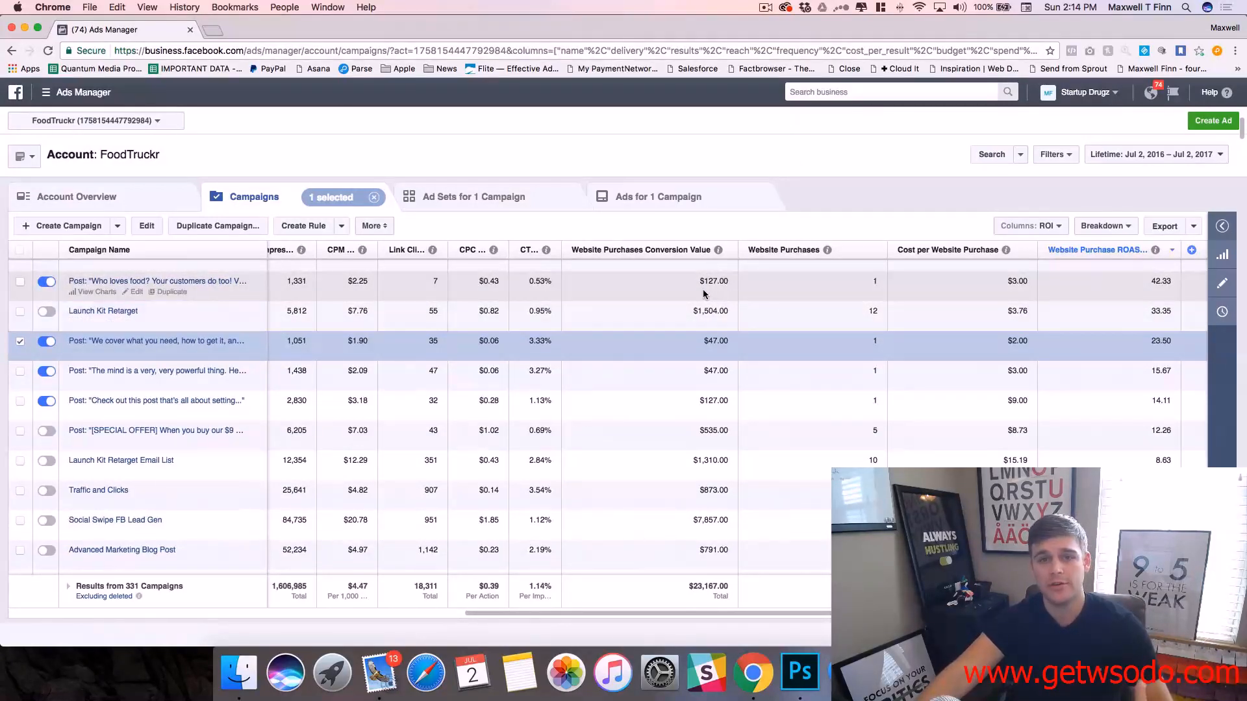
click(667, 291)
click(20, 281)
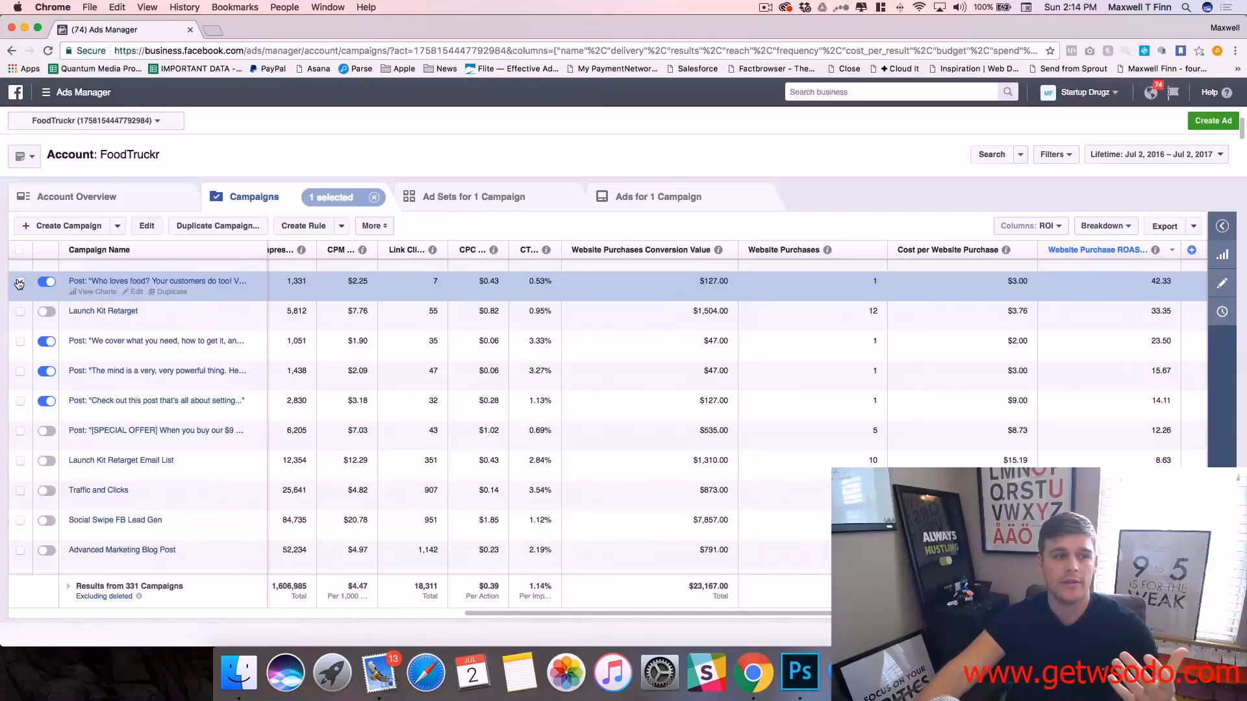
Examine the Launch Kit Retarget campaign's purchase metrics, selecting its row and deselecting it again
scroll(610, 275, down, 1)
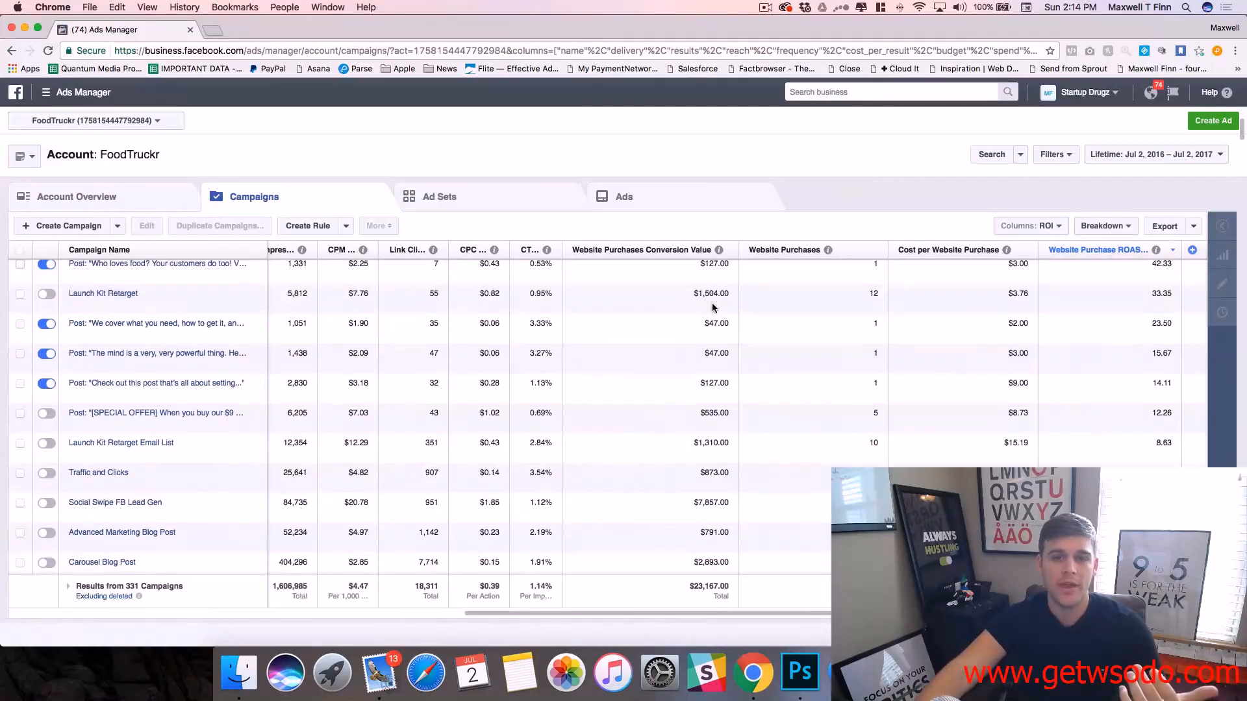
scroll(708, 286, down, 2)
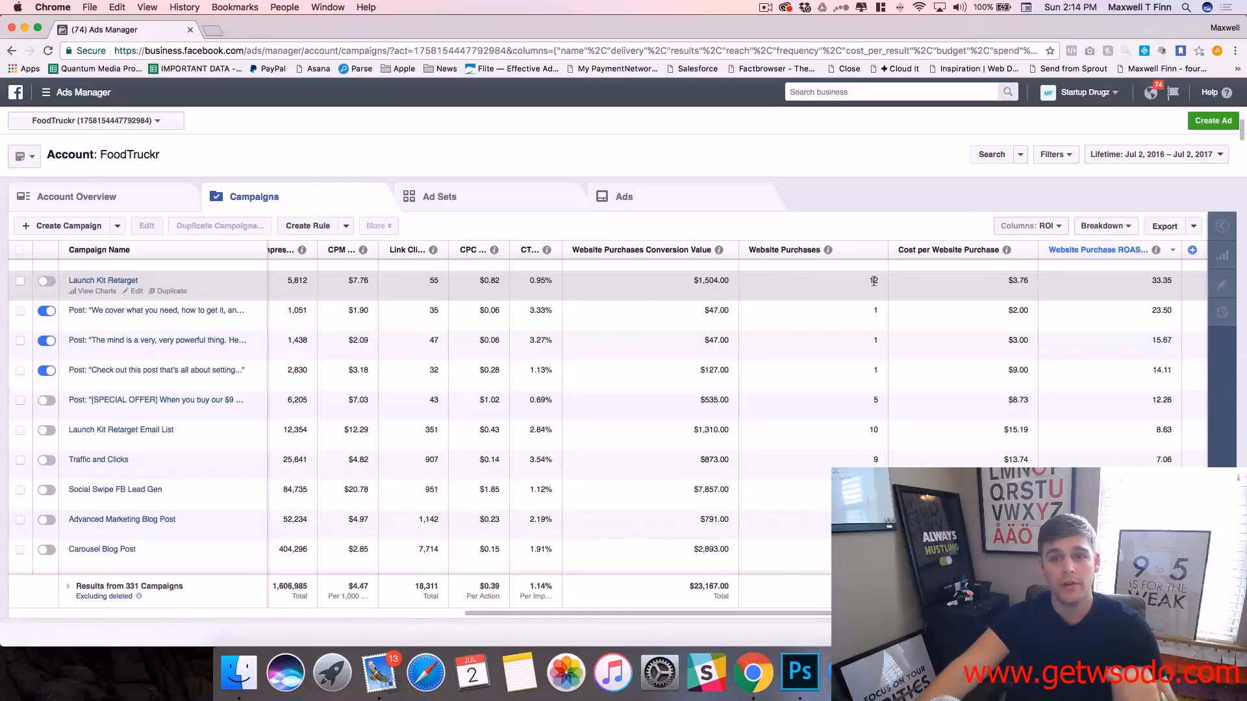
double_click(1015, 281)
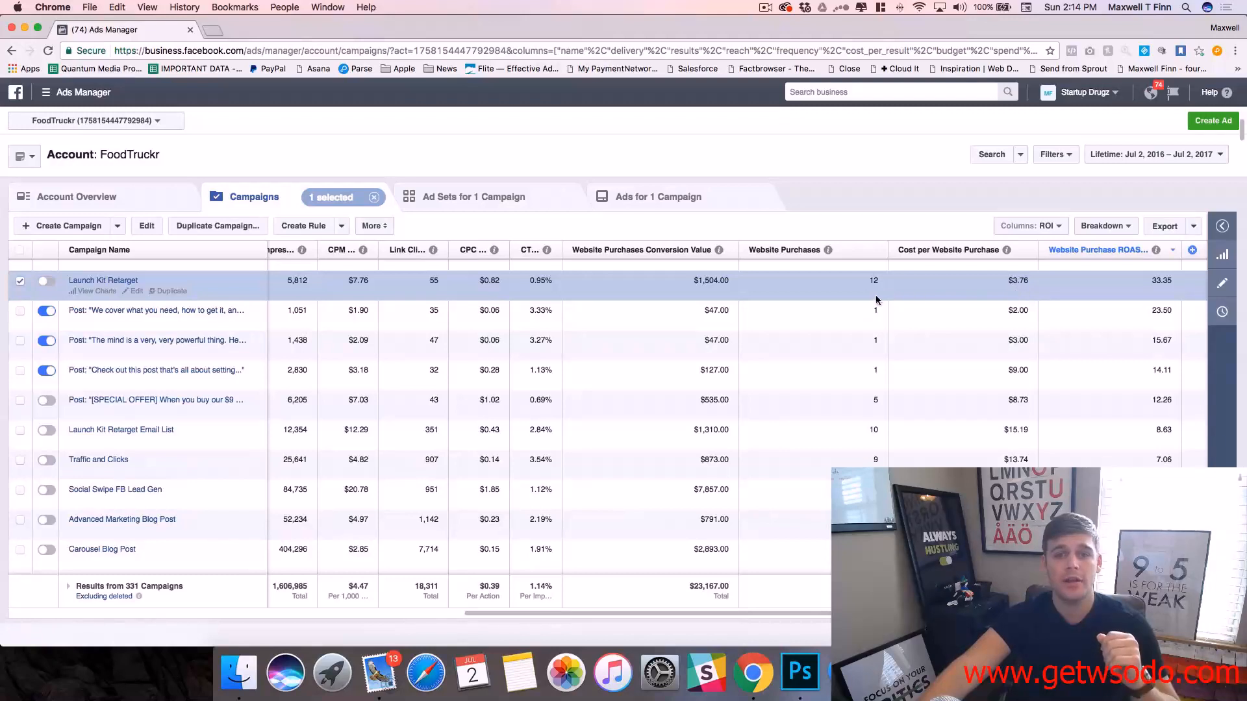
click(23, 283)
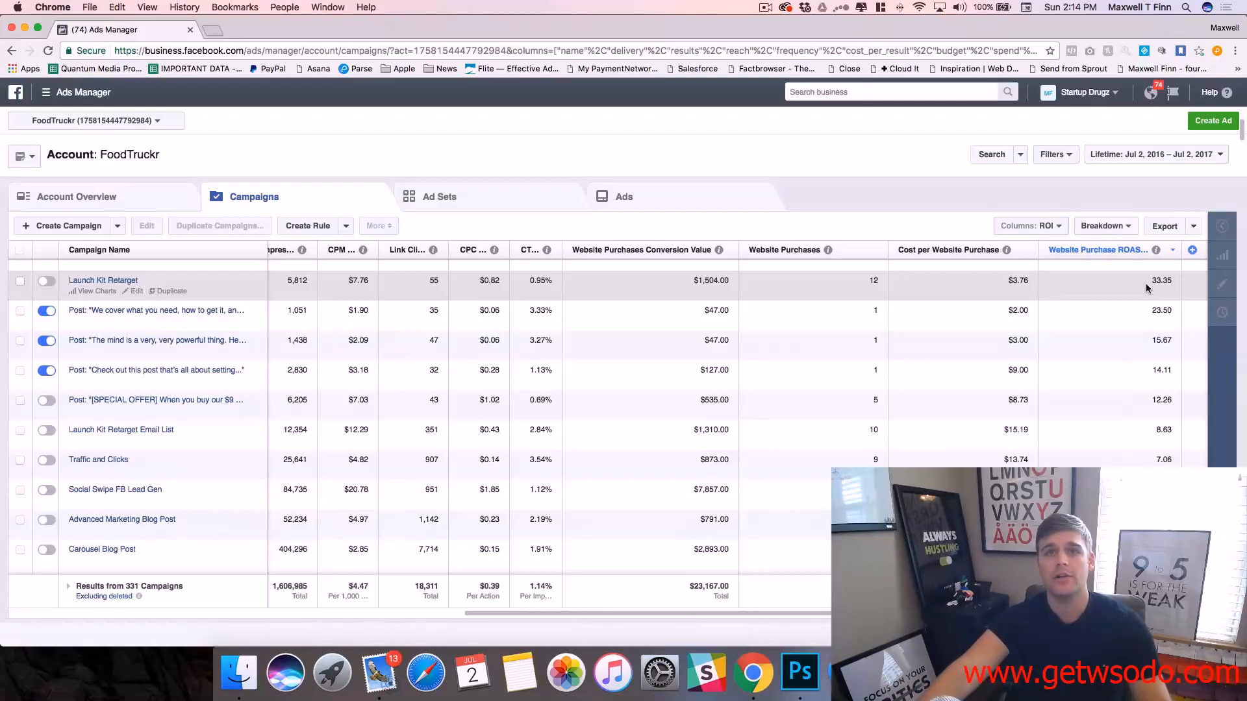
Sort the campaigns by Website Purchases Conversion Value from highest to lowest and check the top campaign by briefly selecting it
scroll(1146, 283, down, 1)
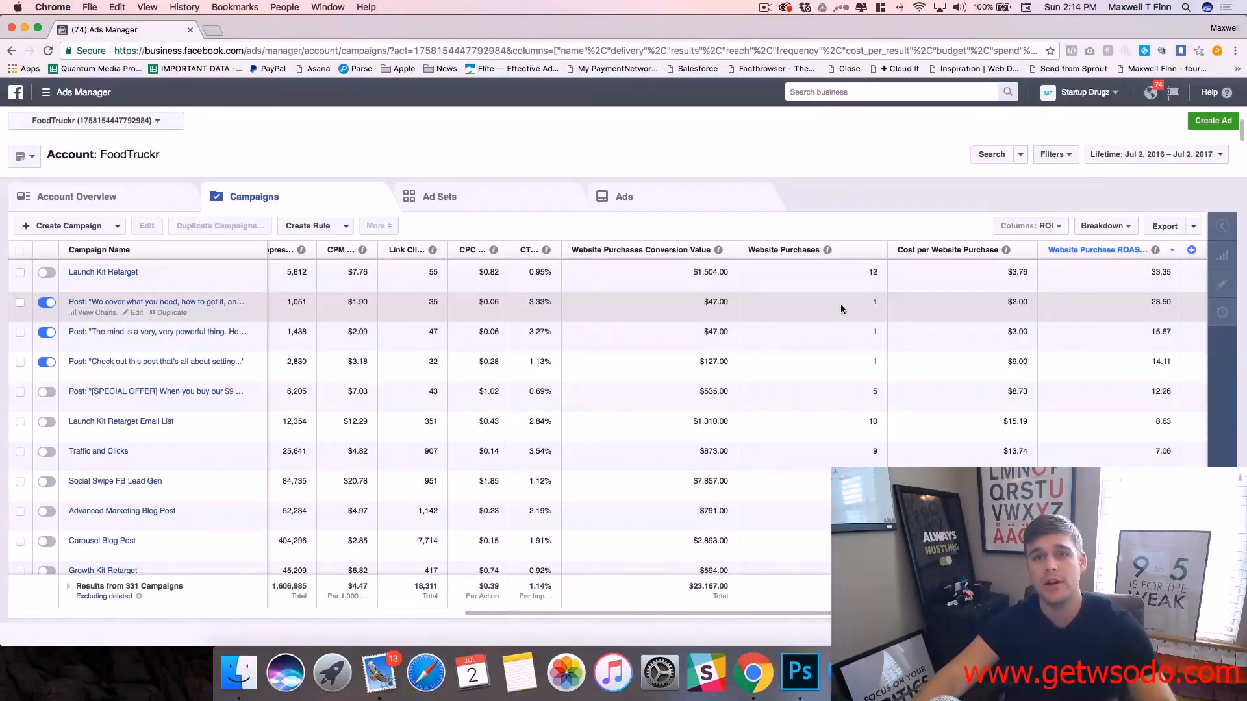
scroll(801, 275, down, 1)
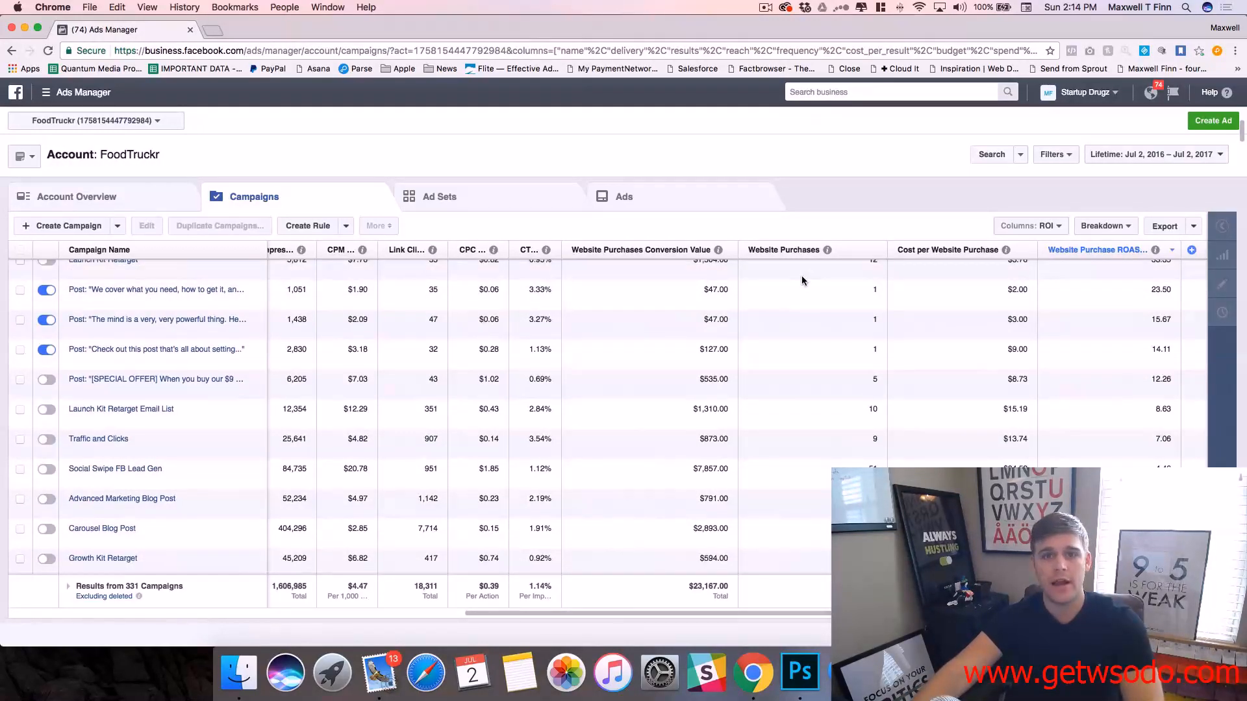
scroll(801, 276, up, 1)
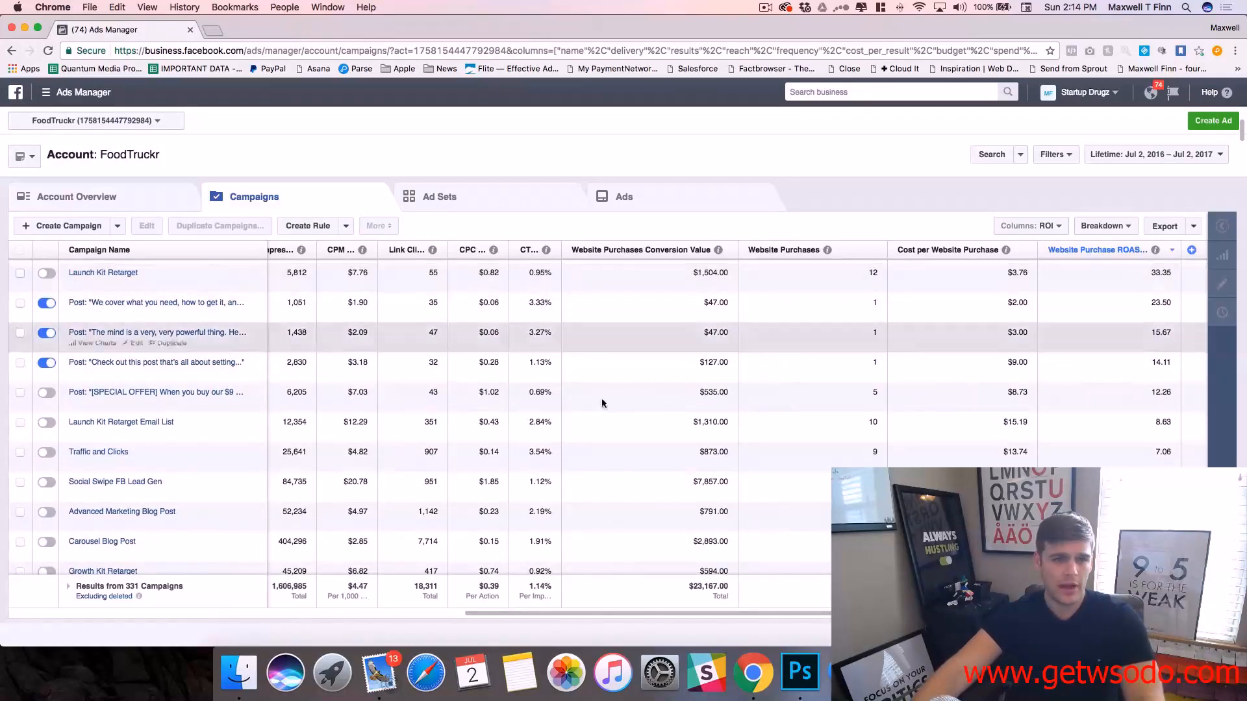
scroll(763, 396, up, 4)
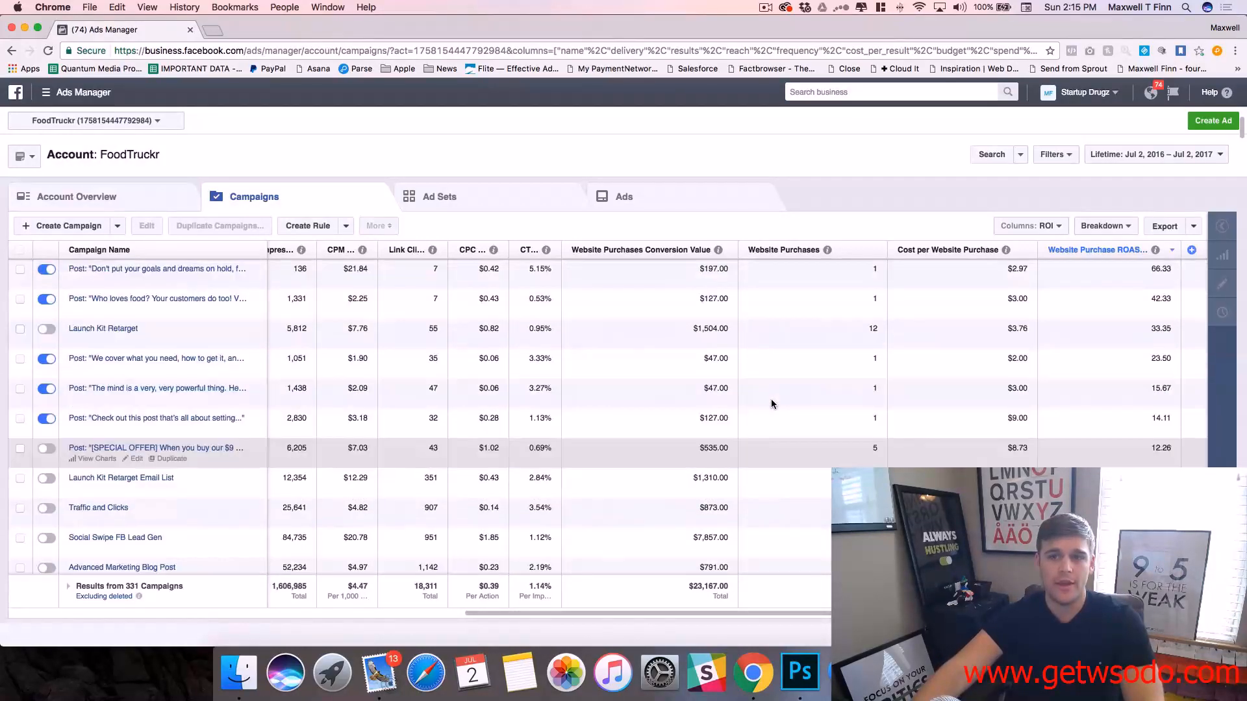
scroll(772, 404, up, 10)
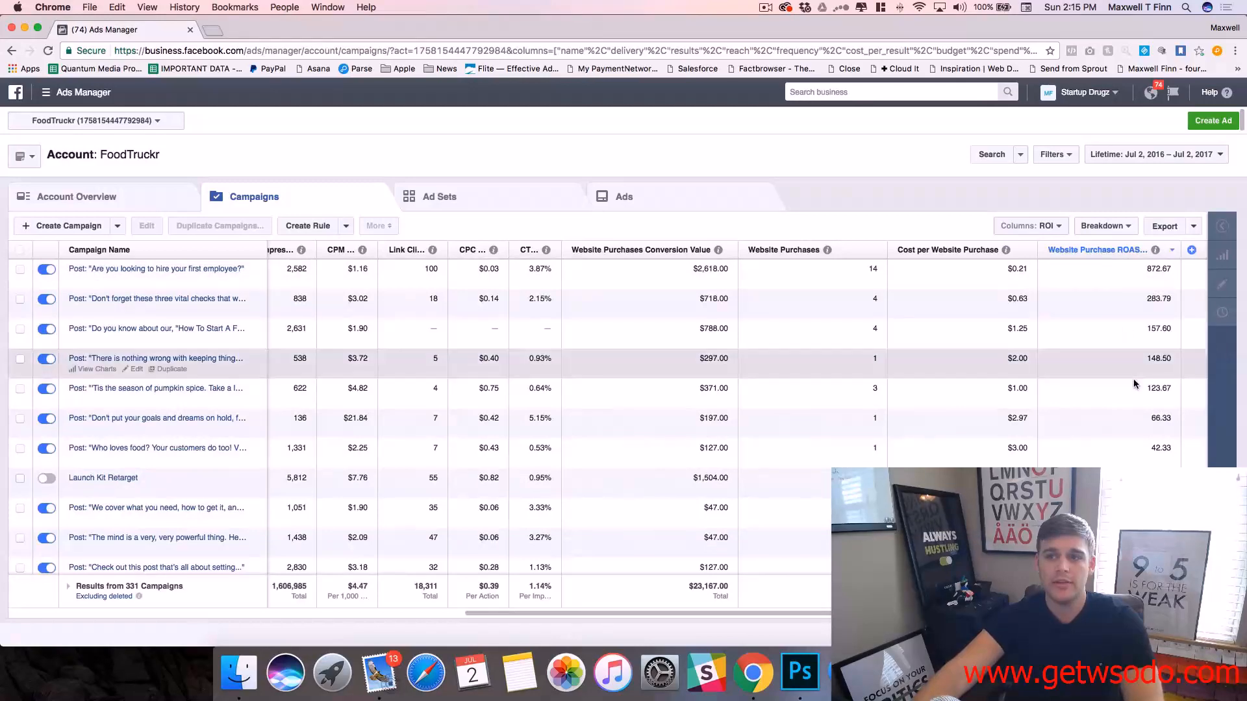
scroll(1136, 379, down, 5)
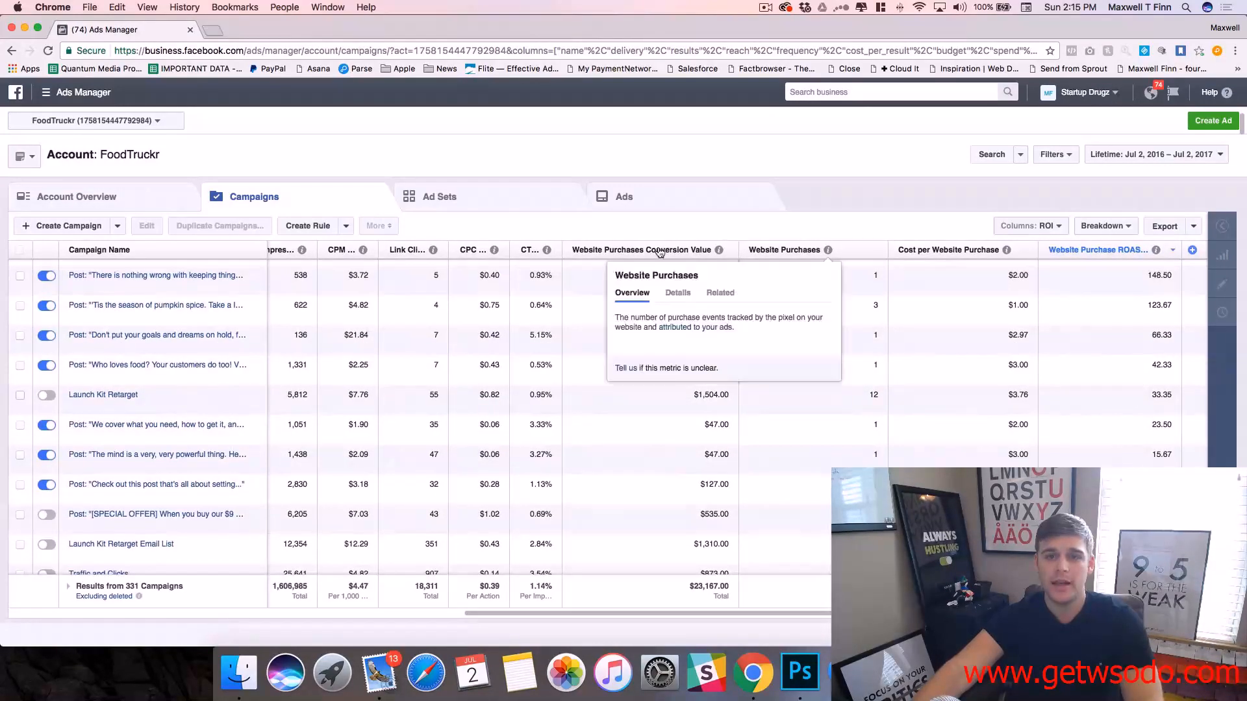
click(619, 252)
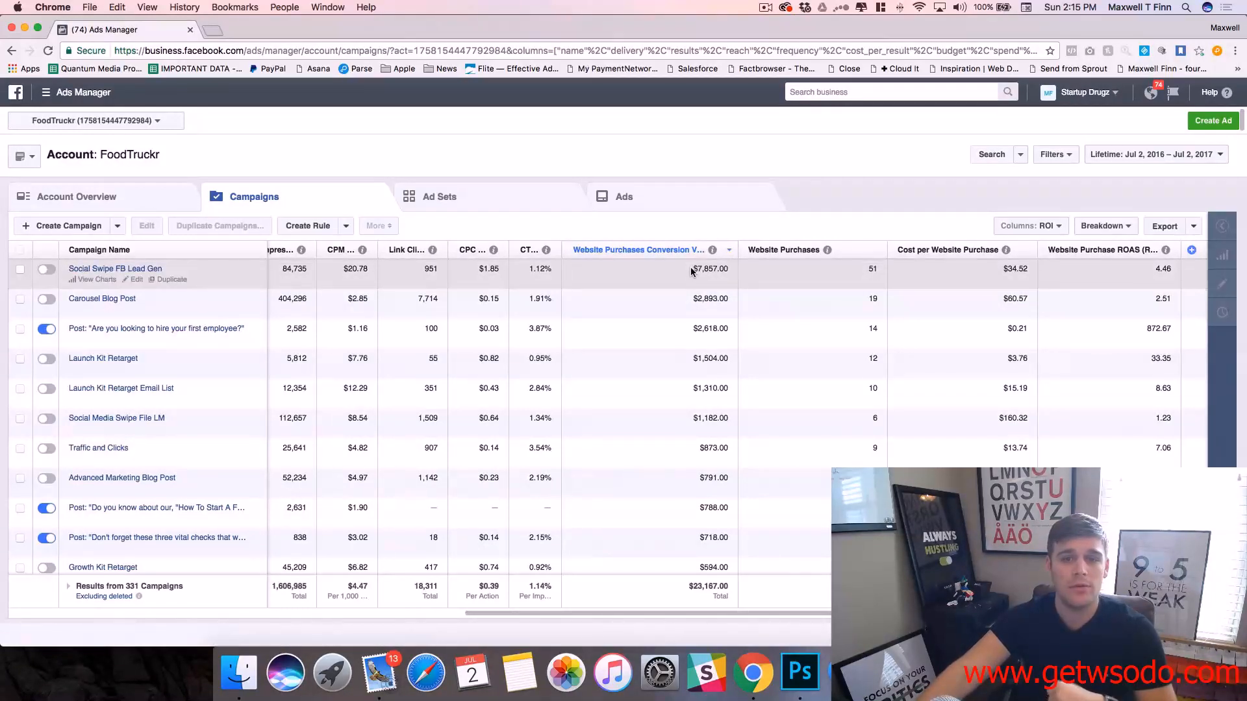
click(1015, 268)
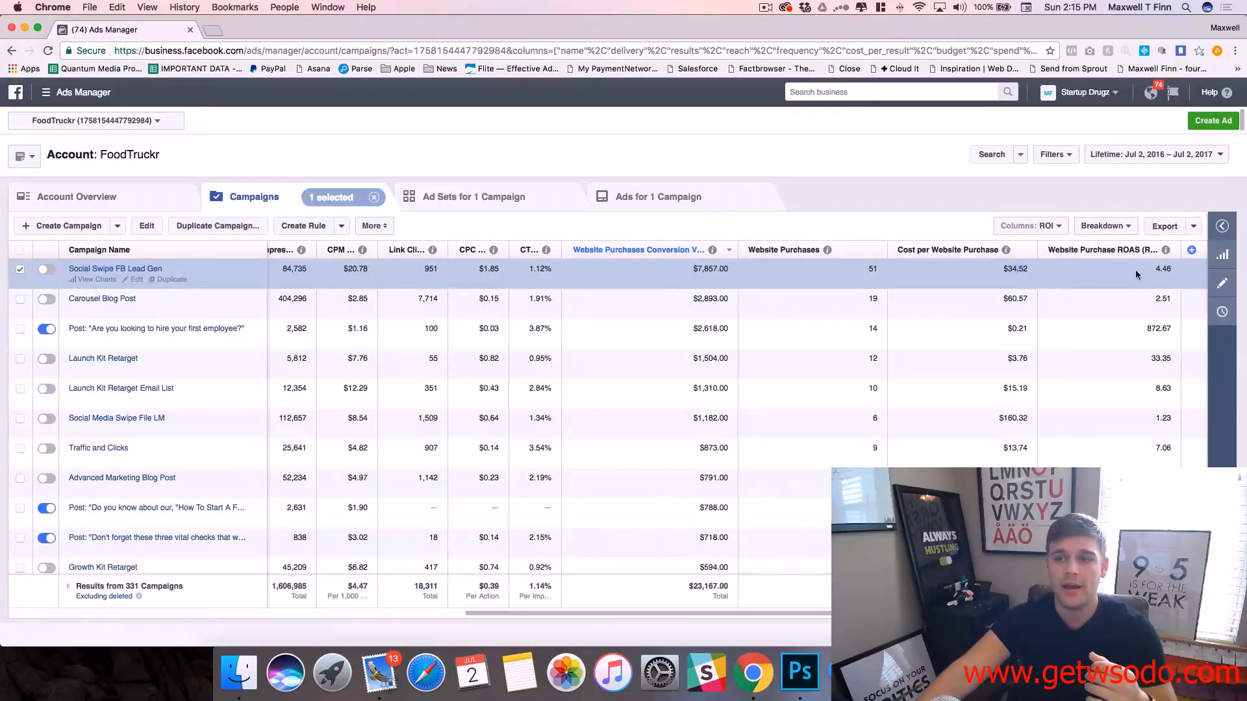
click(81, 267)
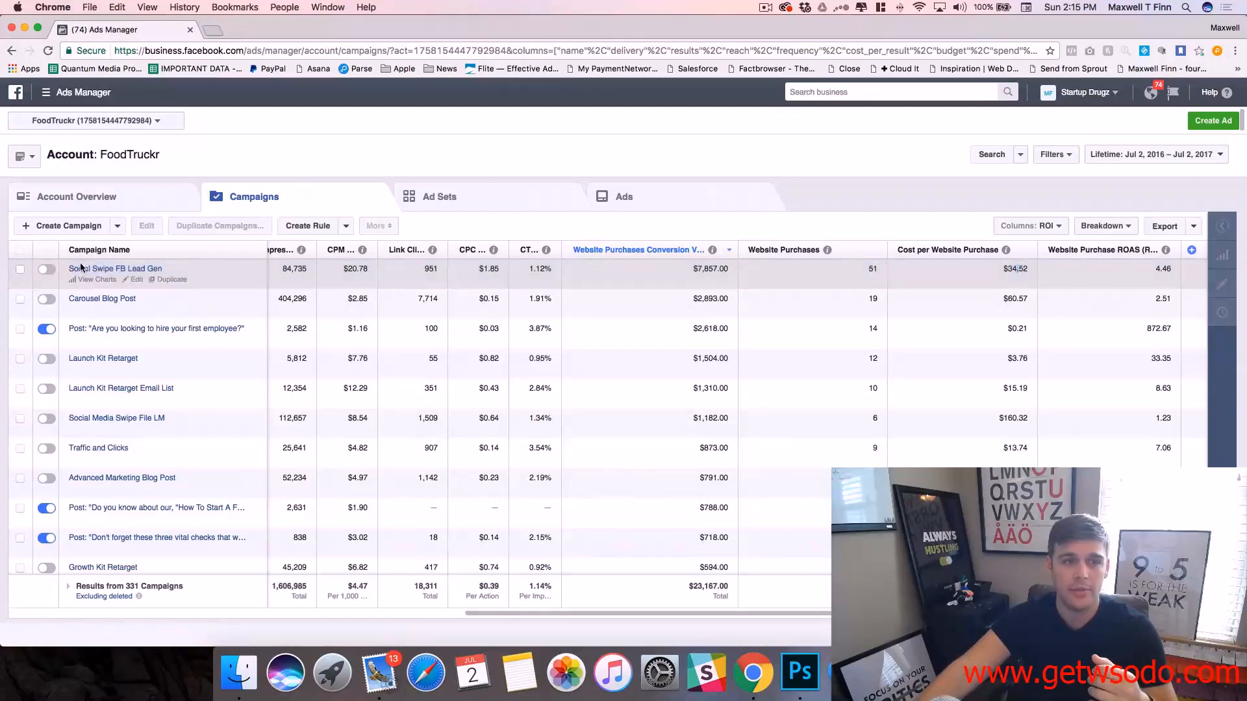
Open the ad sets of the Social Swipe FB Lead Gen campaign and apply the saved ROI column preset
click(97, 268)
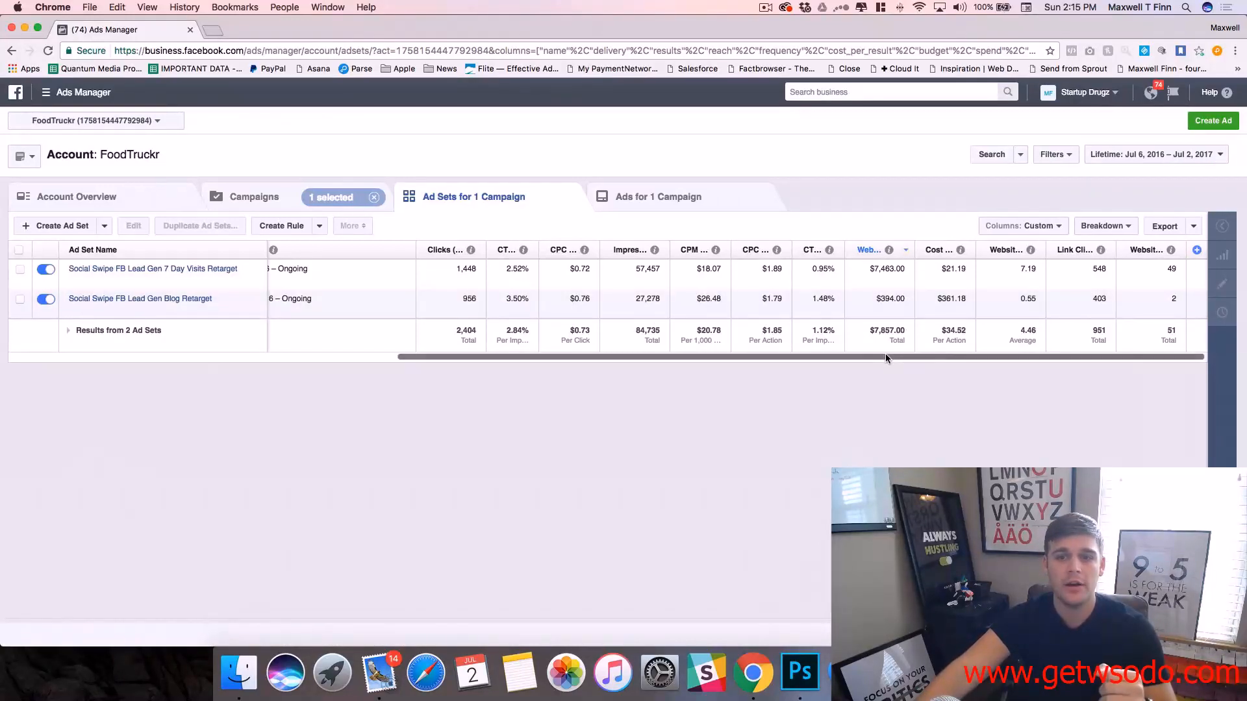
click(1031, 226)
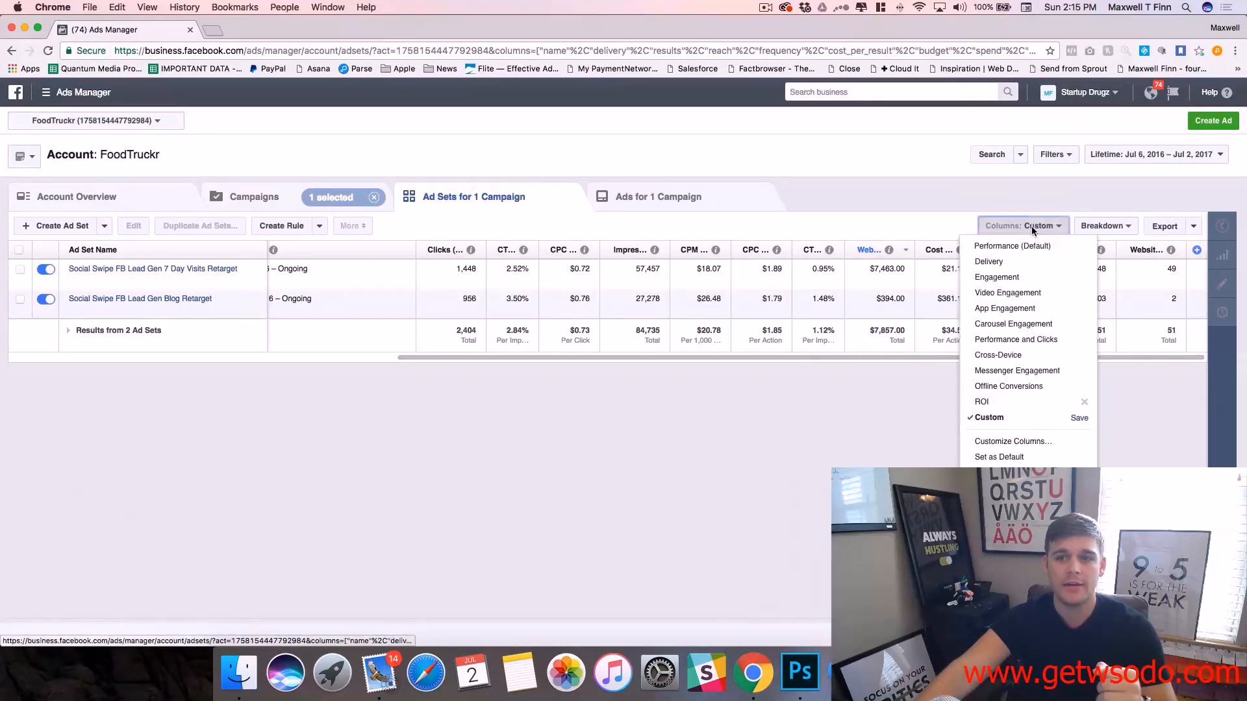
click(1014, 403)
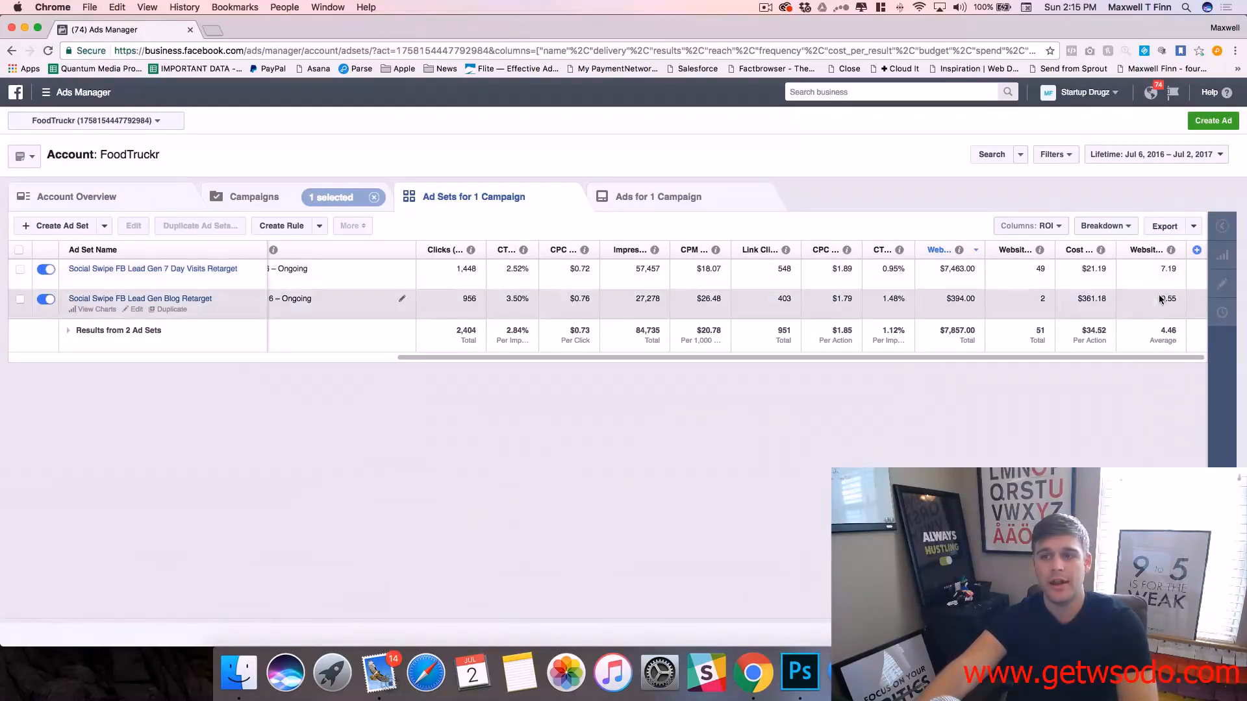
Open the 7 Day Visits Retarget ad set's ad and review its creative and preview in the editor, closing the editor when finished
click(183, 269)
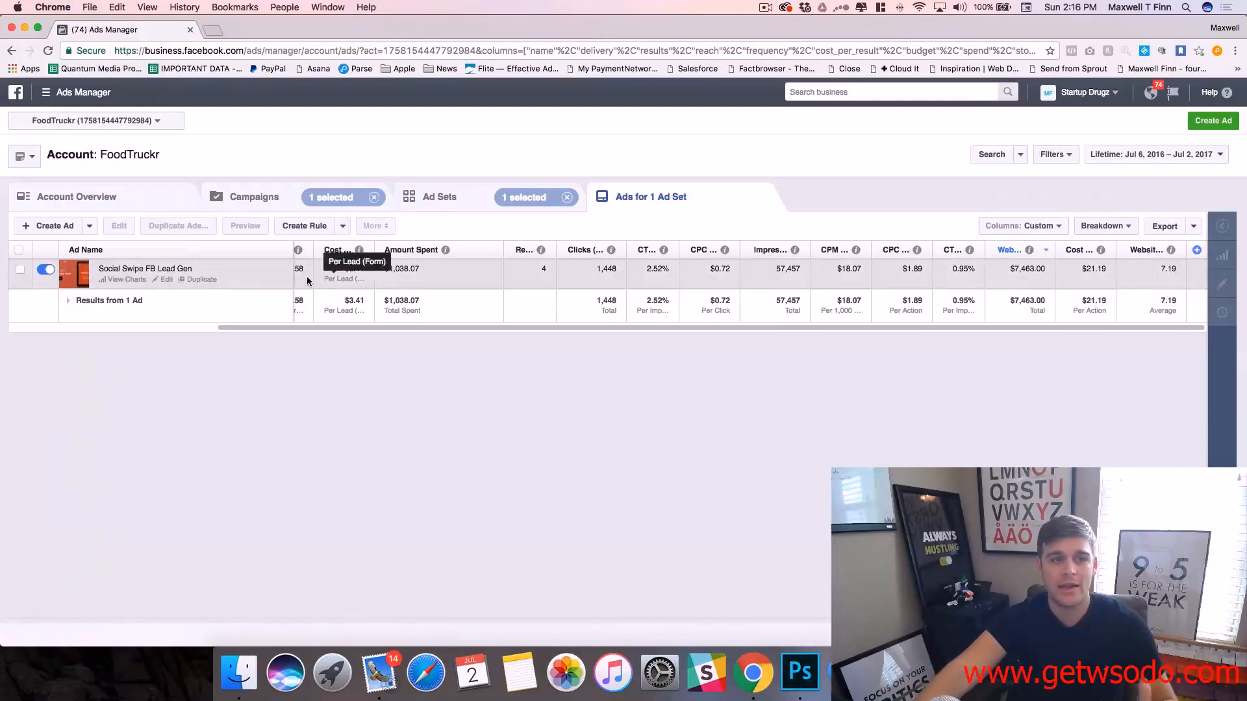
click(167, 280)
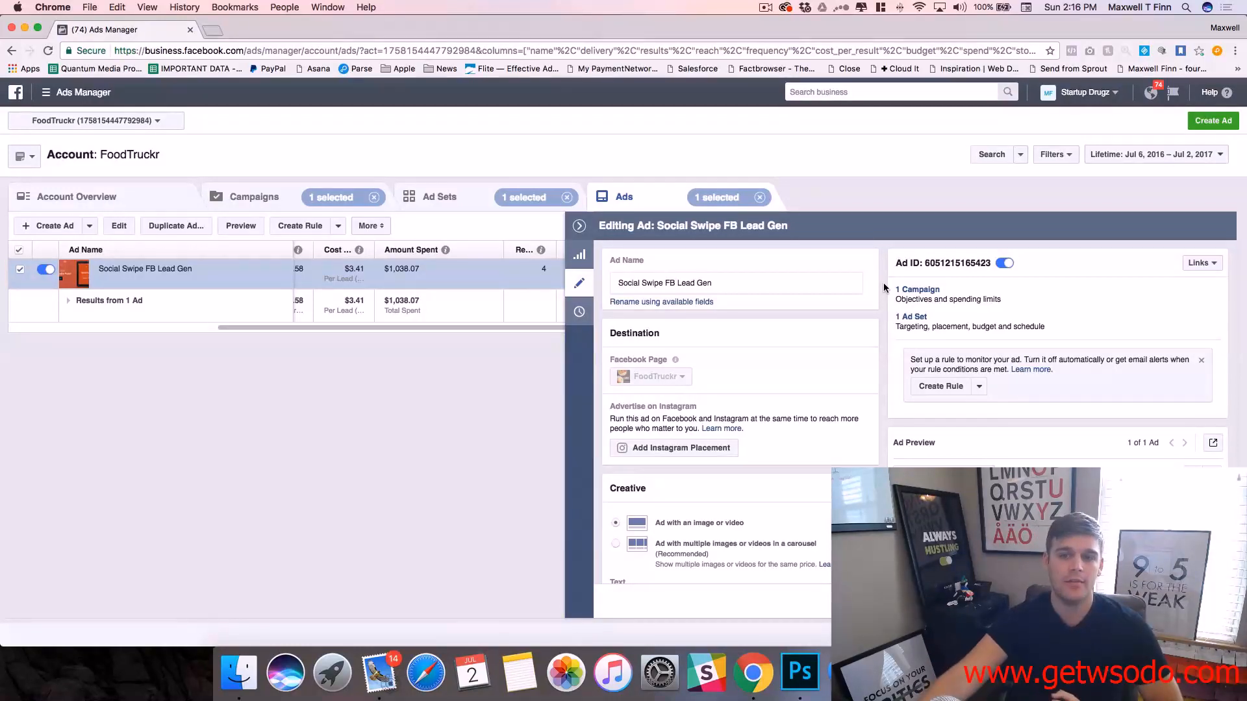
scroll(904, 388, down, 5)
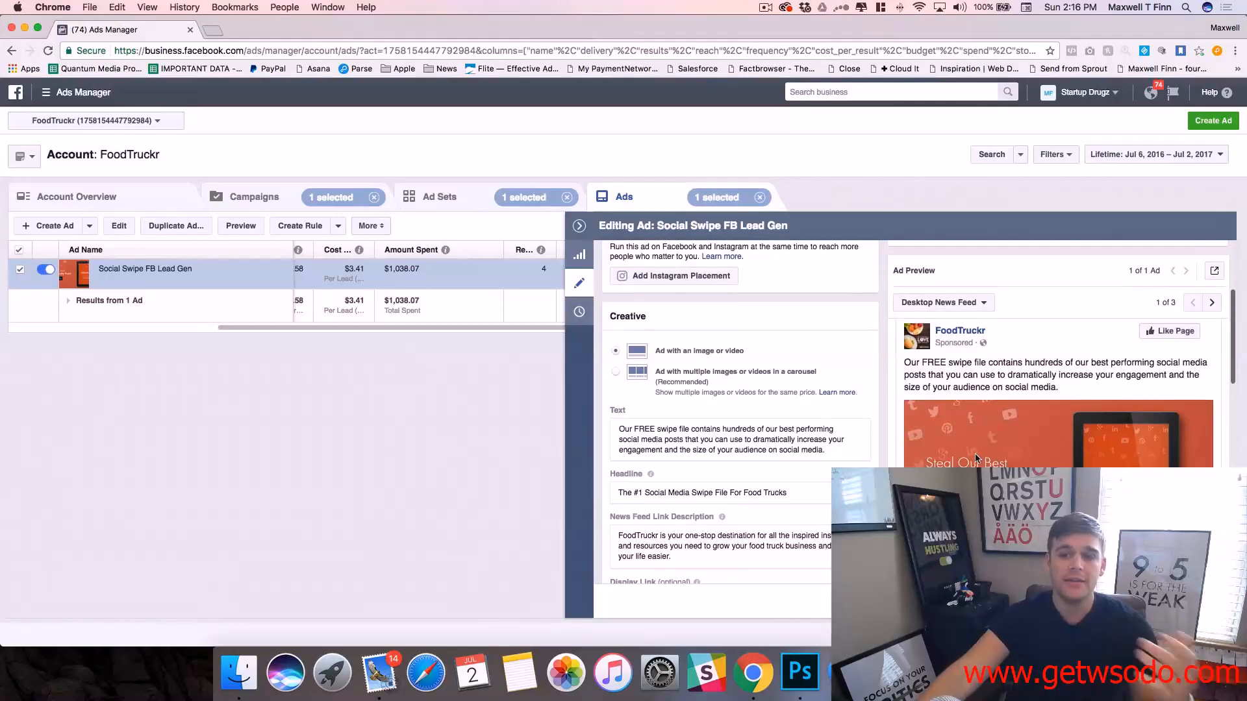
scroll(975, 455, down, 2)
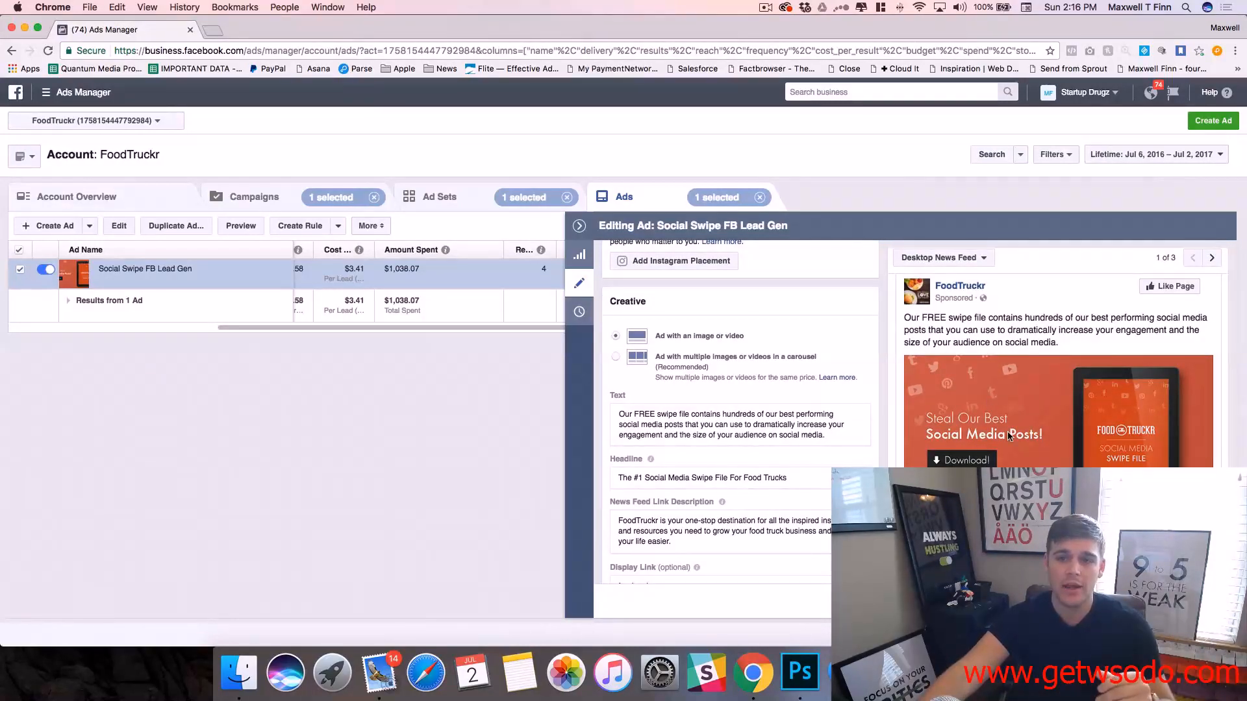
scroll(1016, 437, down, 3)
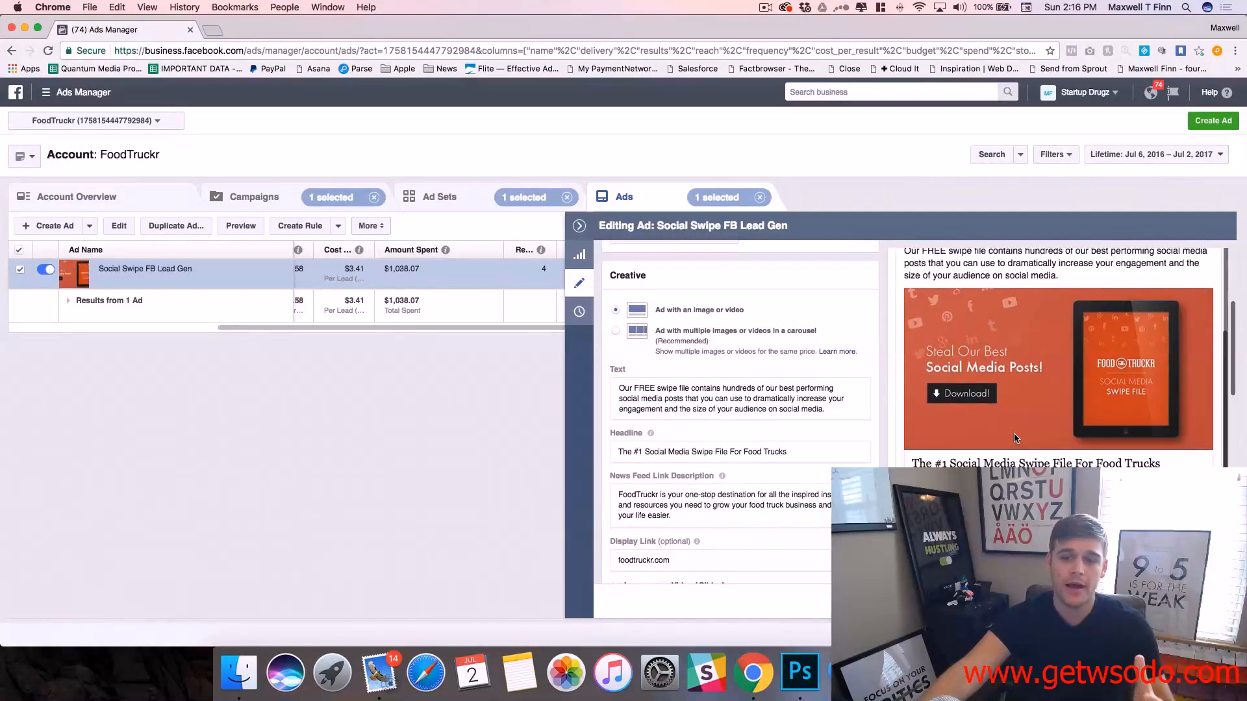
scroll(1017, 438, up, 5)
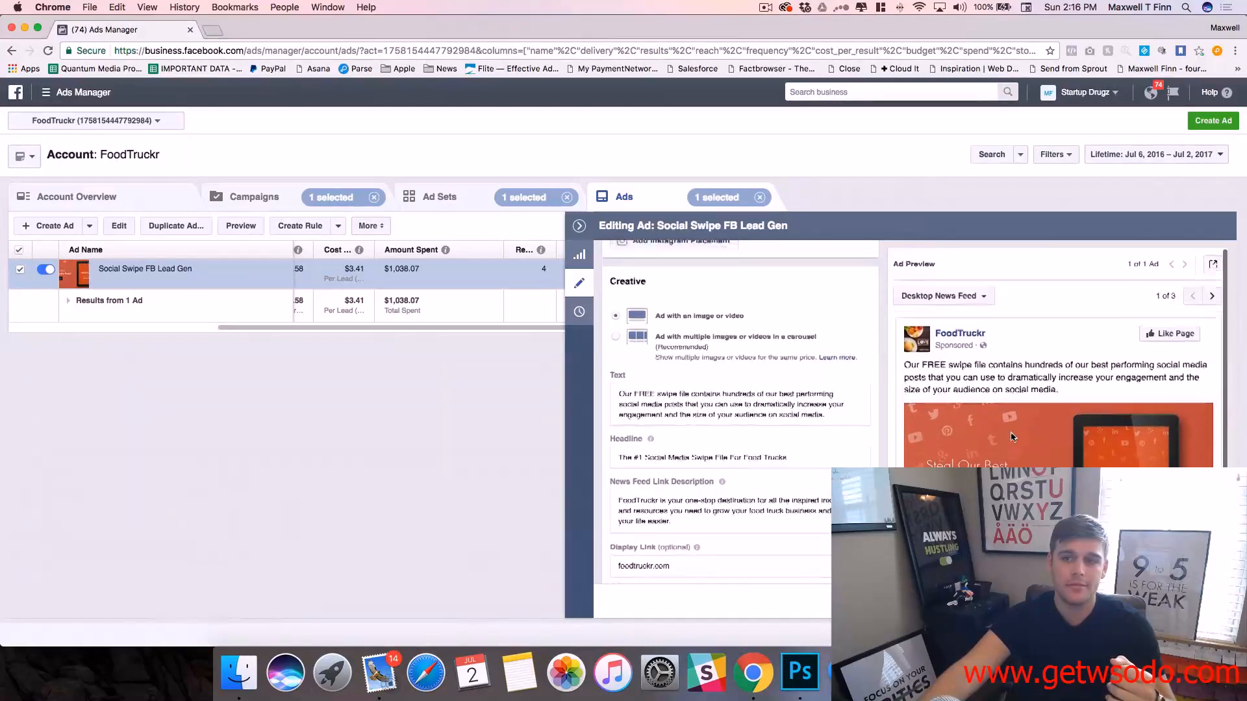
click(579, 226)
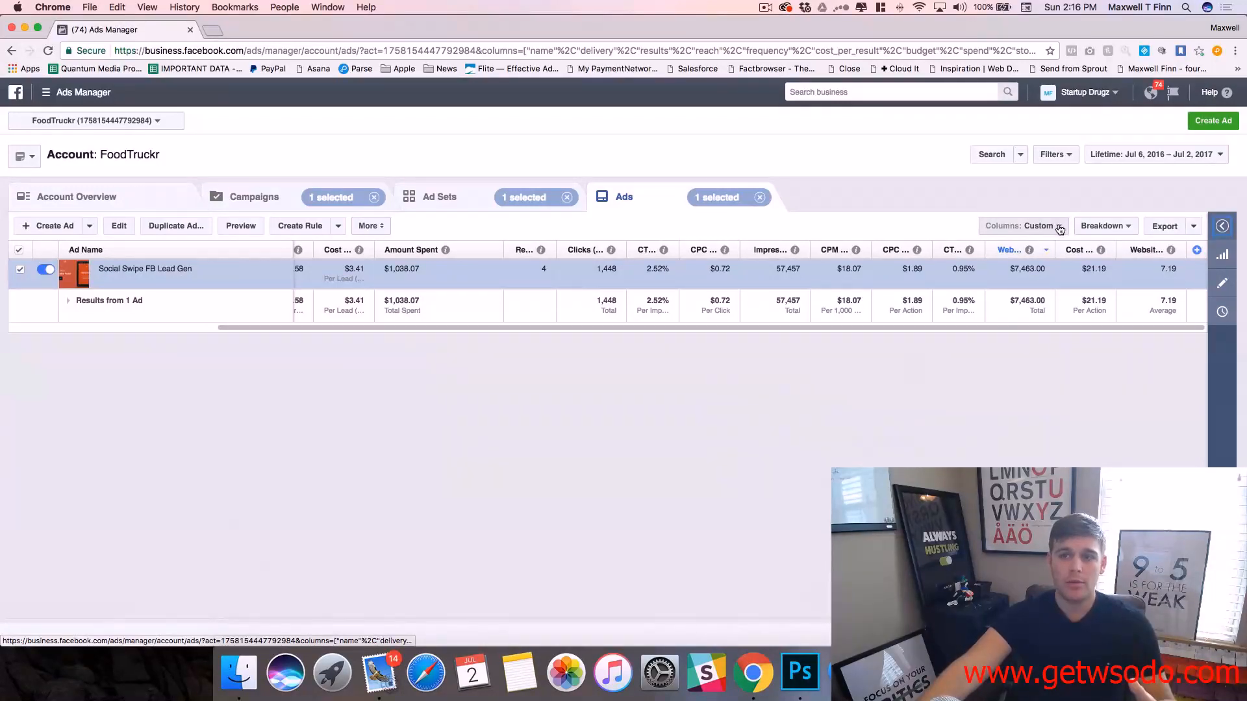
Break down the ad's results by Age, sort them by highest Website Purchase ROAS, and deselect the ad
mouse_move(1100, 250)
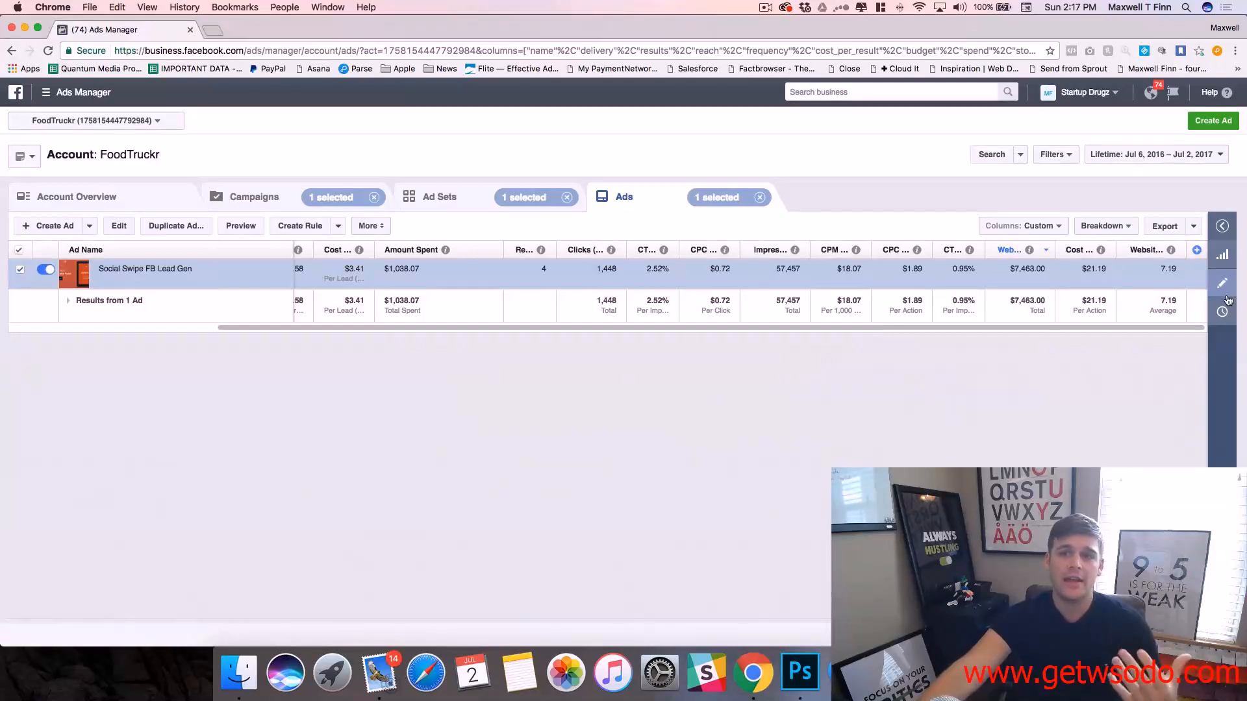
click(1104, 228)
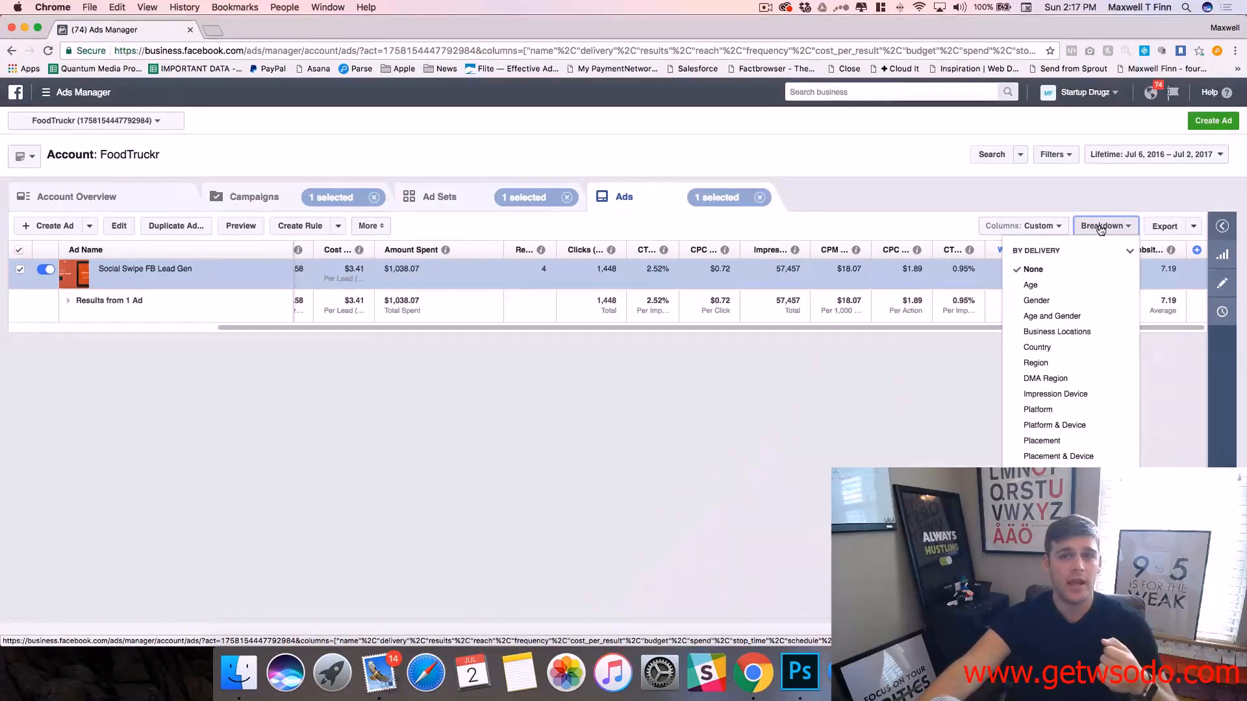
click(1110, 227)
click(1111, 227)
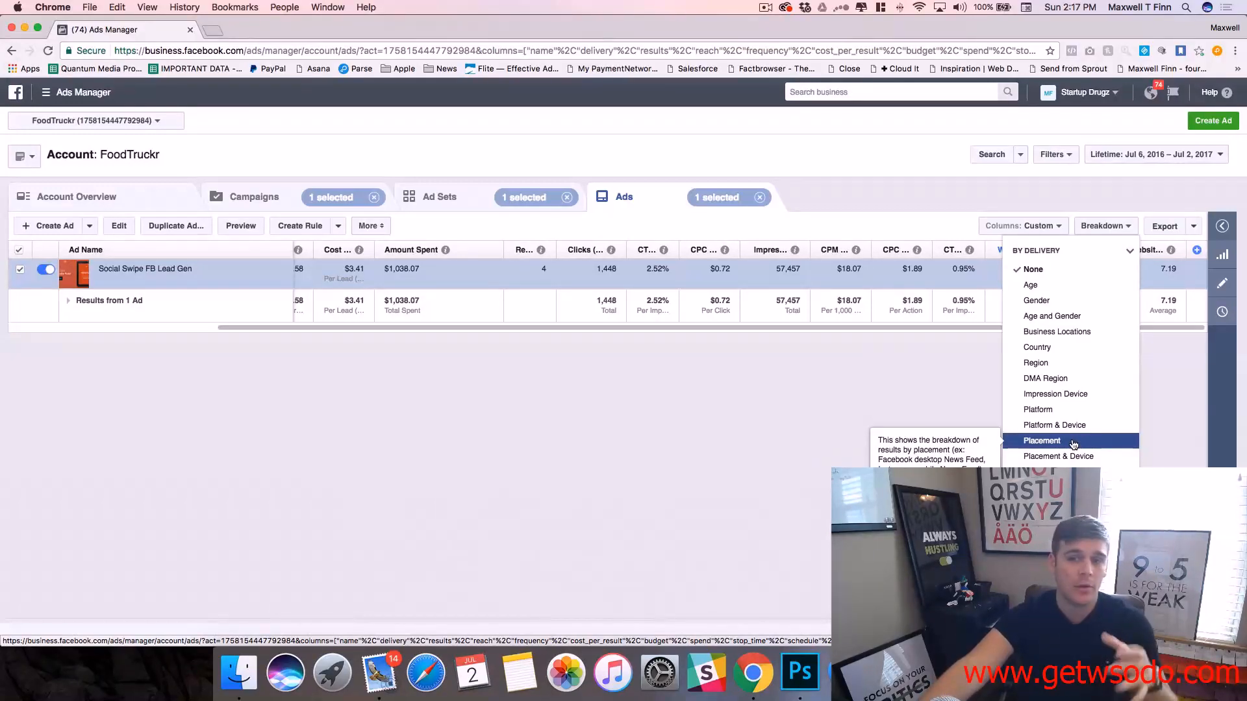
click(1045, 285)
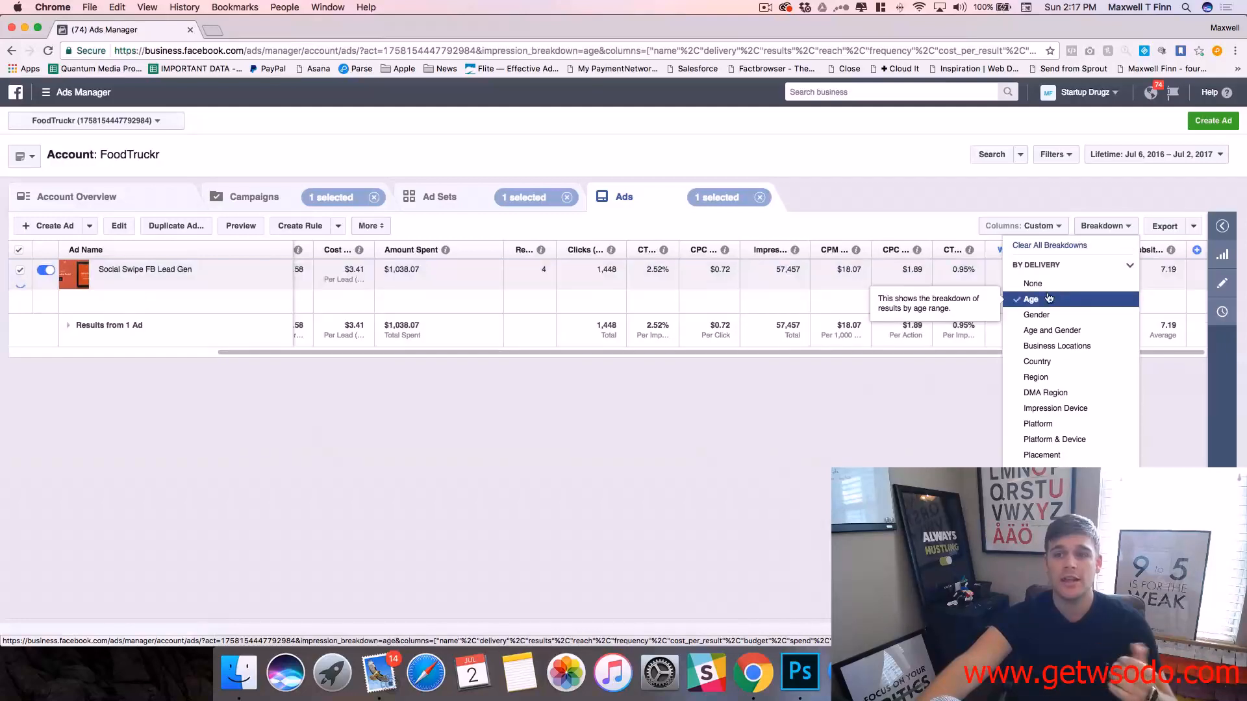
click(919, 202)
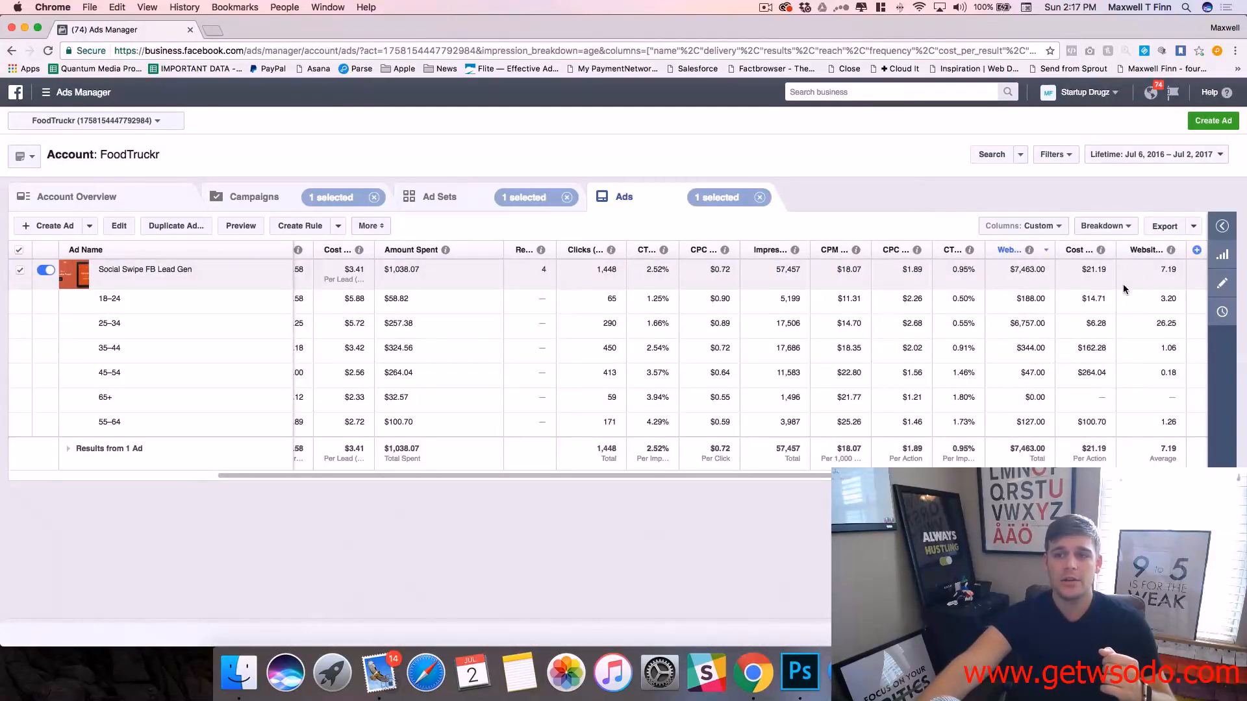
click(1135, 254)
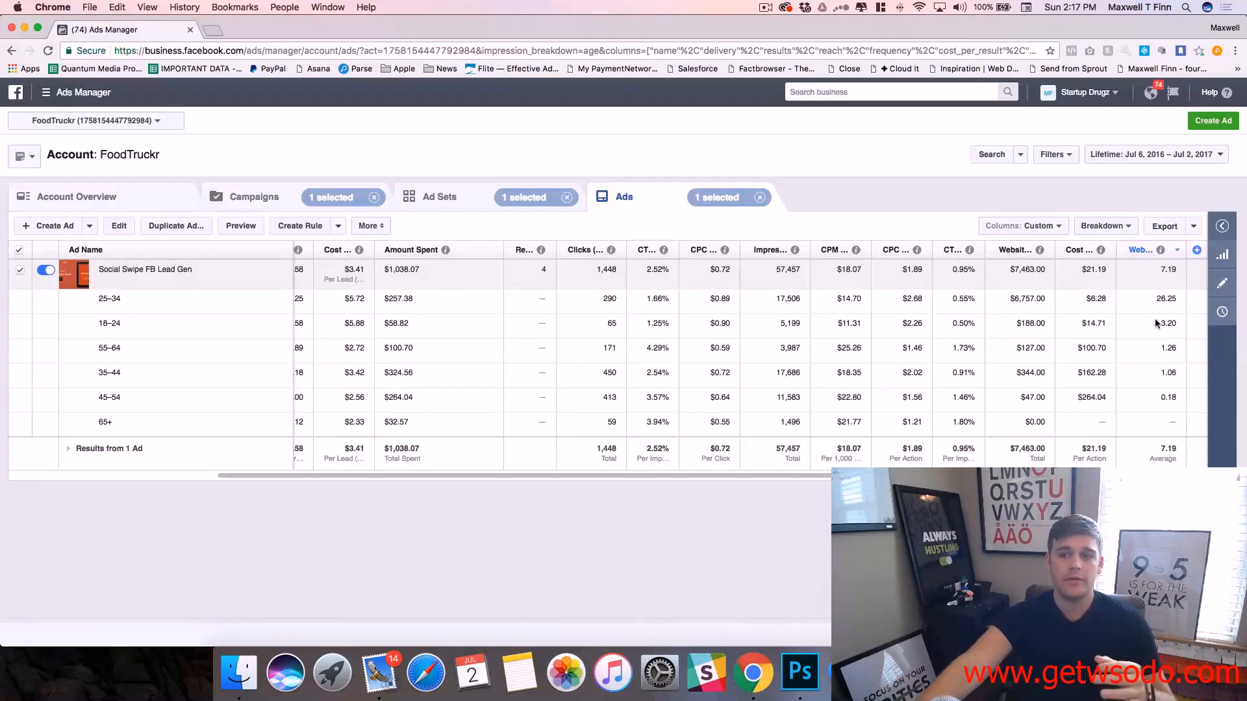
mouse_move(1158, 297)
mouse_down()
mouse_move(1172, 329)
mouse_move(1146, 306)
mouse_up()
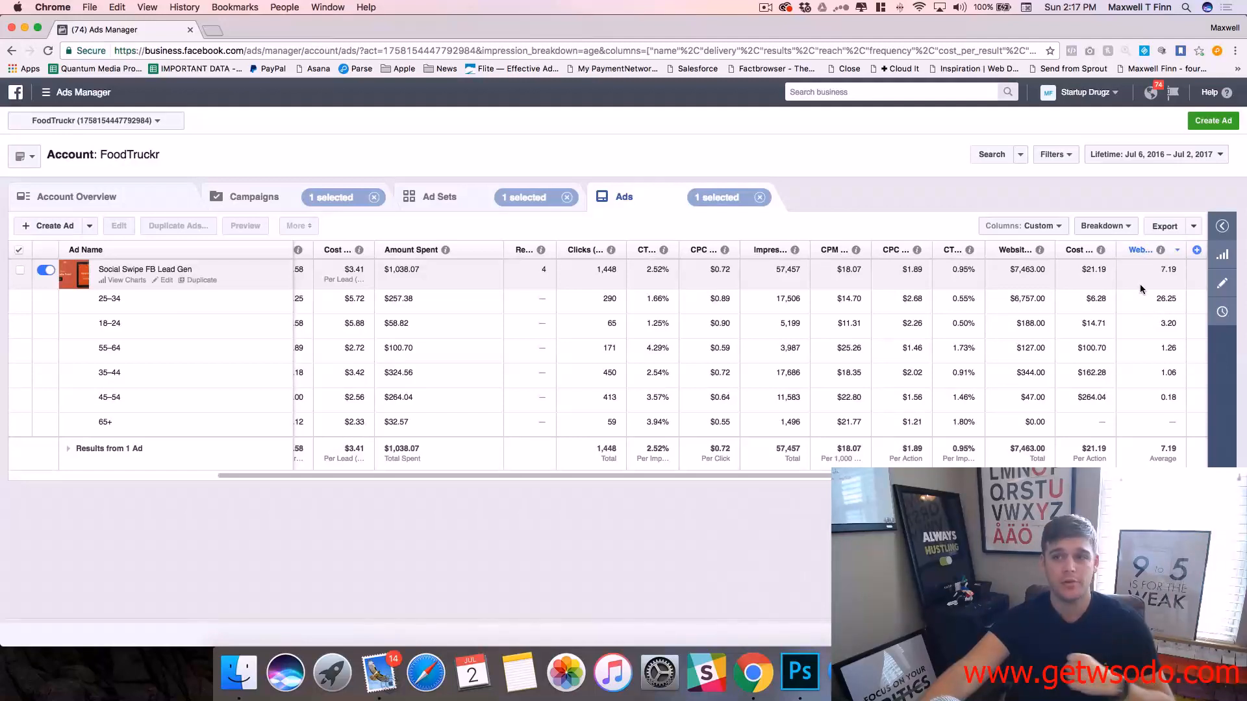
View the ad's results by Gender and switch the breakdown to Region to compare ROAS between states
click(1104, 226)
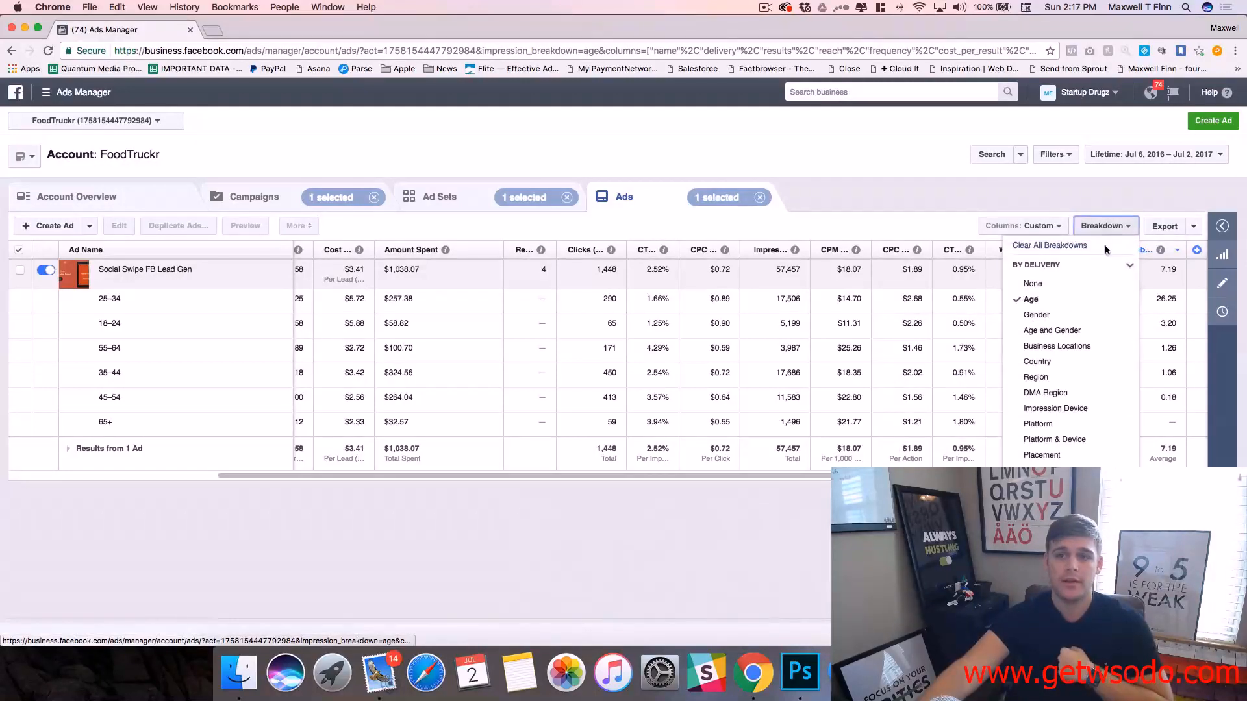
click(1085, 317)
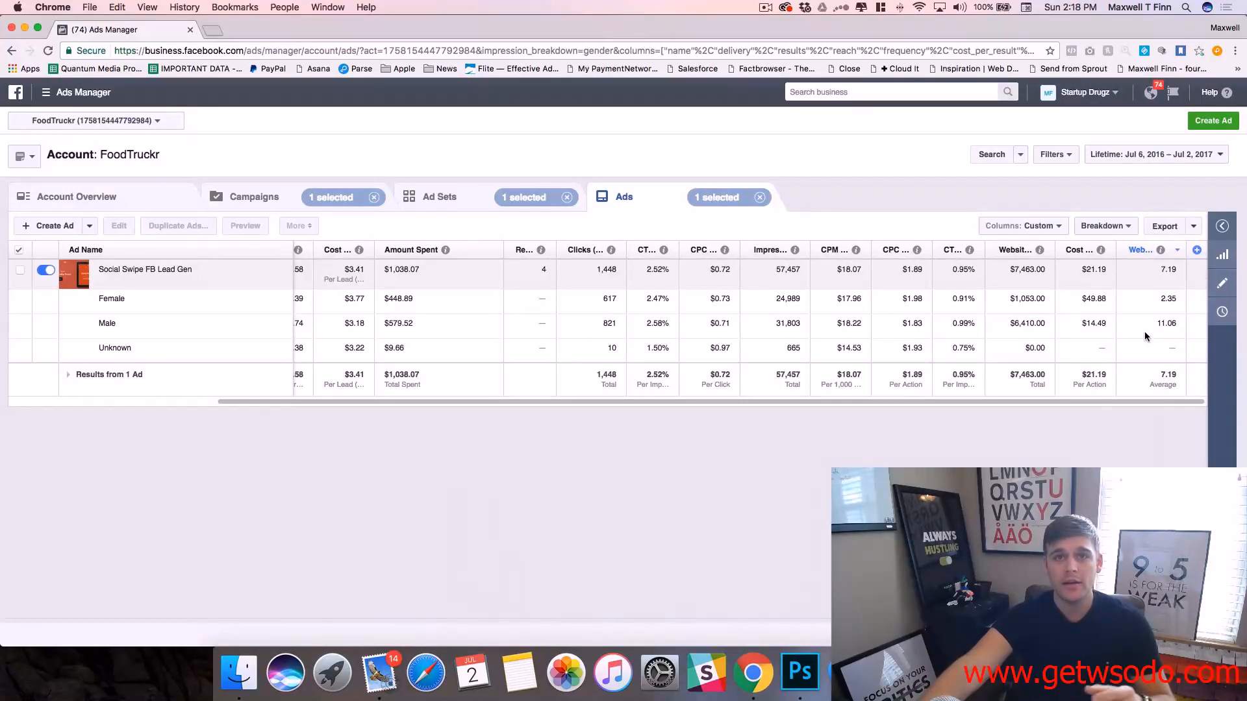
click(1102, 225)
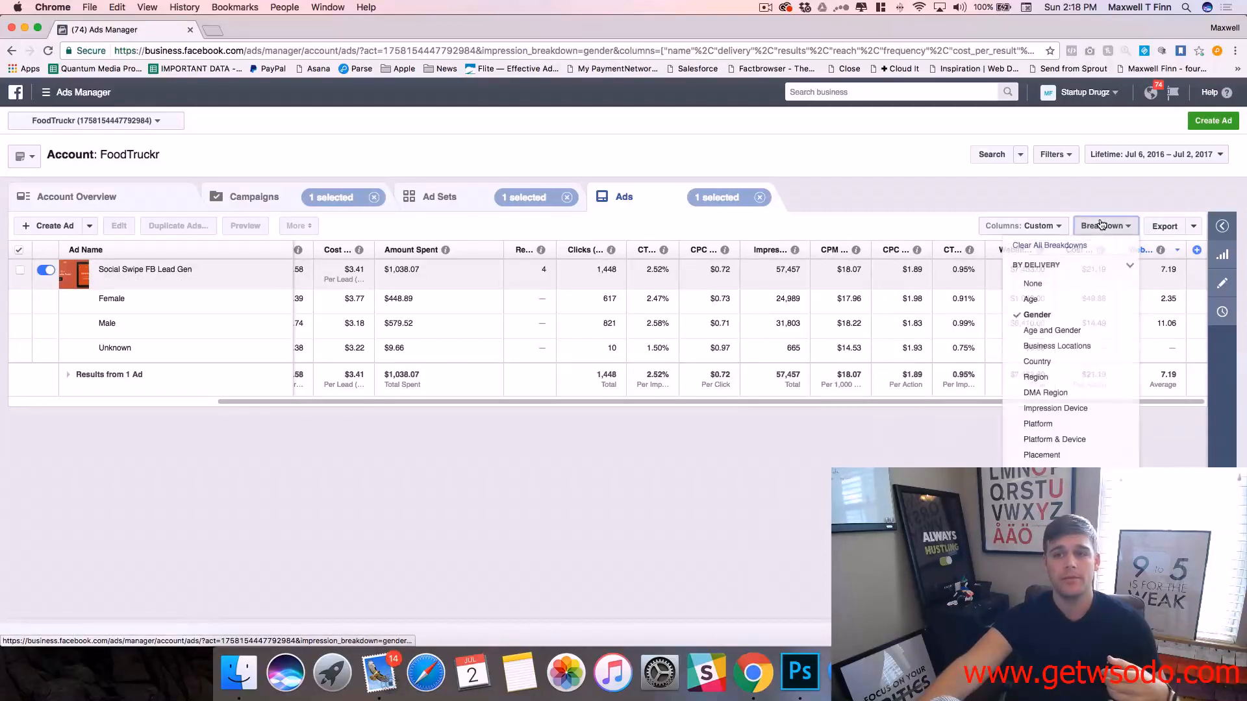
click(1066, 377)
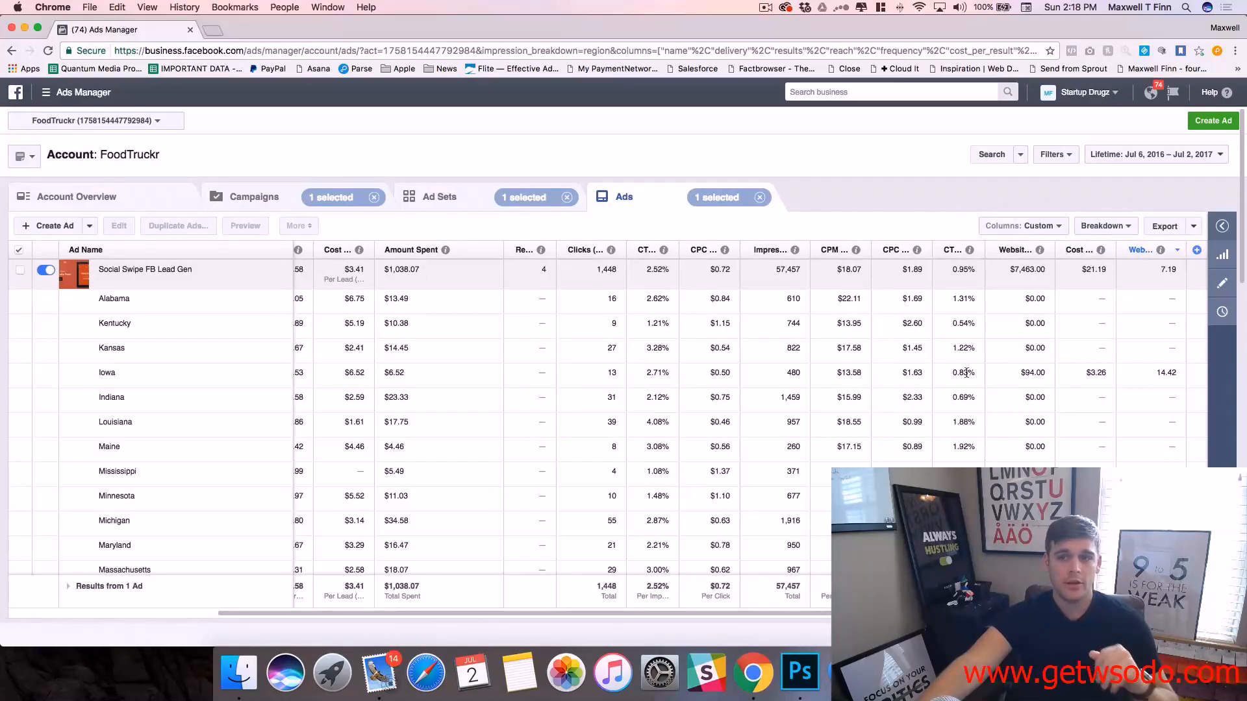
scroll(1128, 359, down, 1)
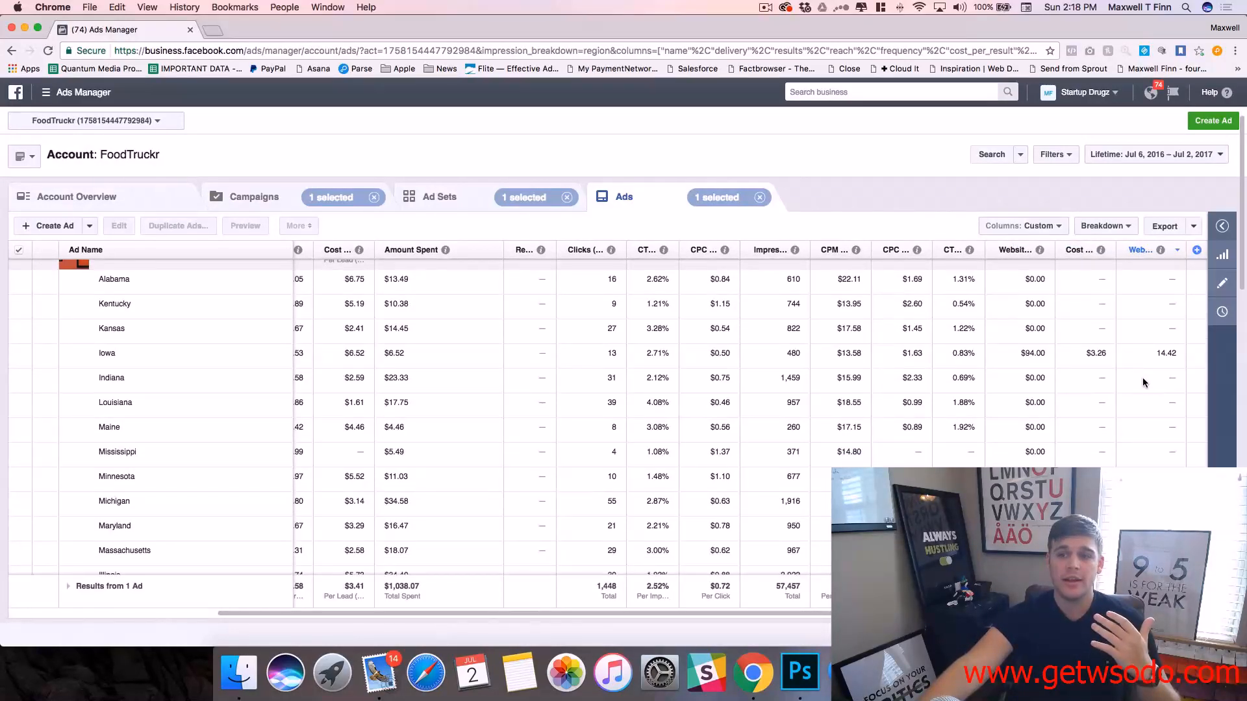
Review the Region breakdown of the Social Swipe FB Lead Gen ad, comparing Website Purchase ROAS state by state
scroll(1142, 377, down, 5)
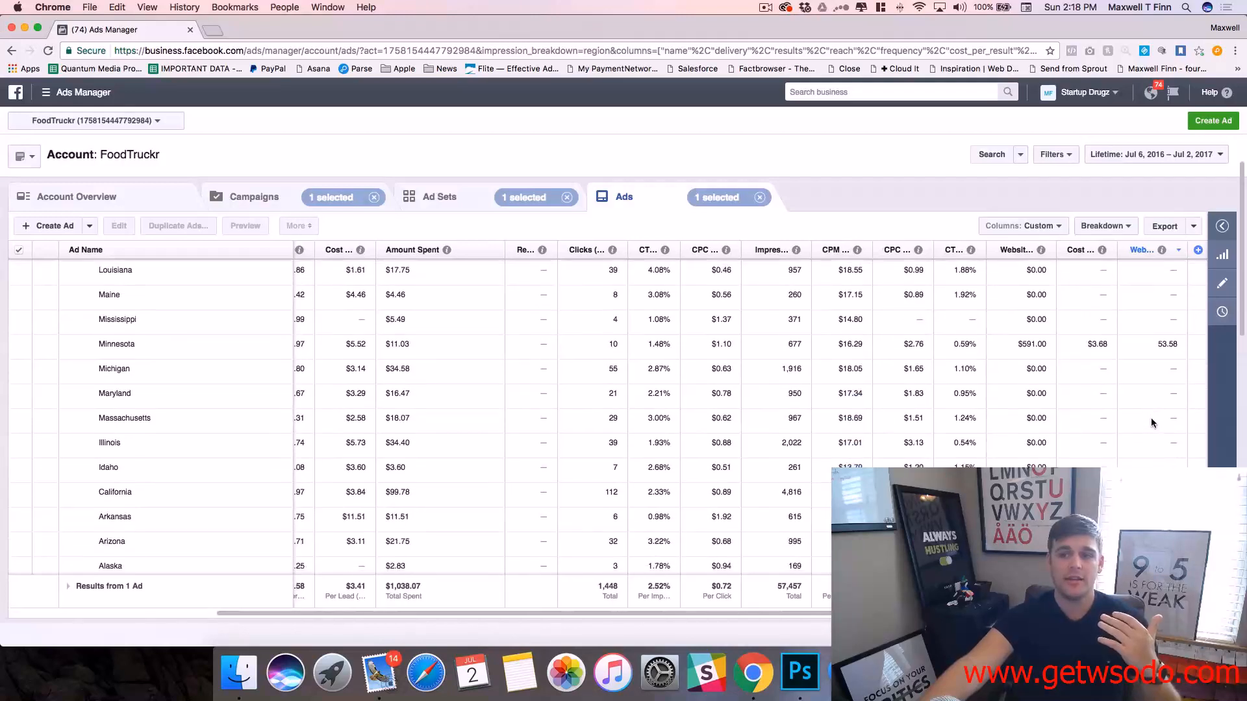
scroll(1150, 418, down, 10)
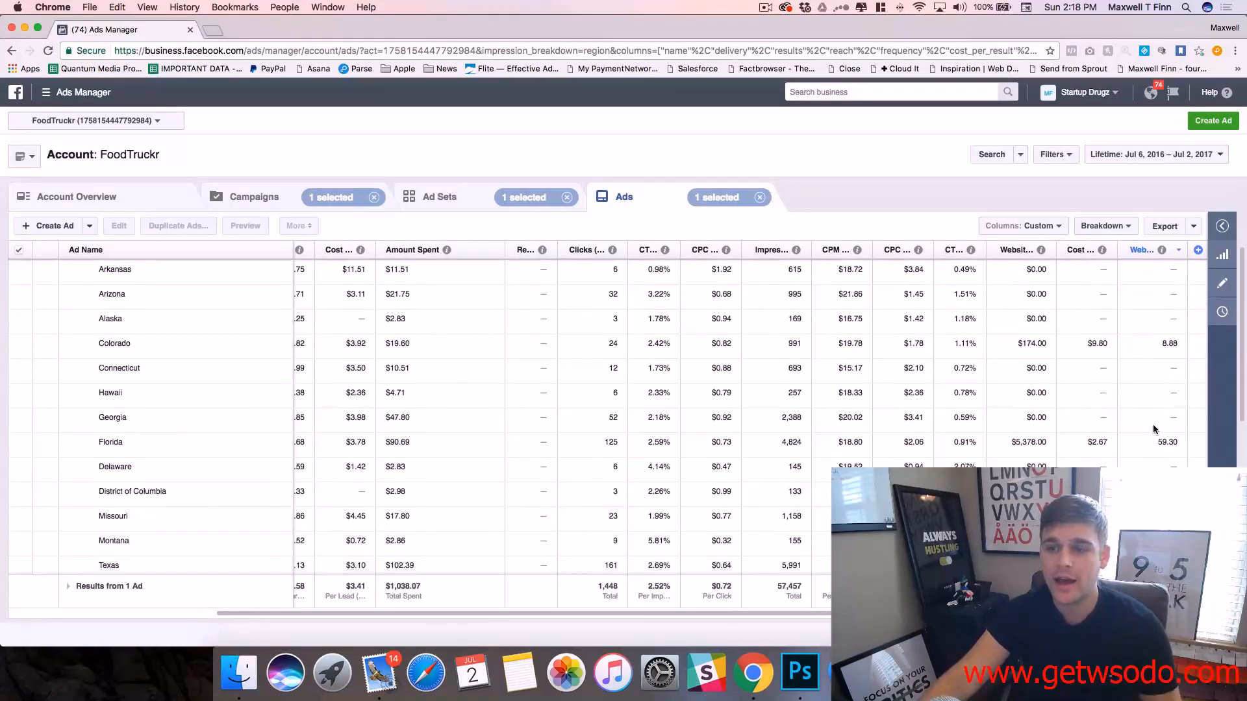
scroll(1153, 428, down, 1)
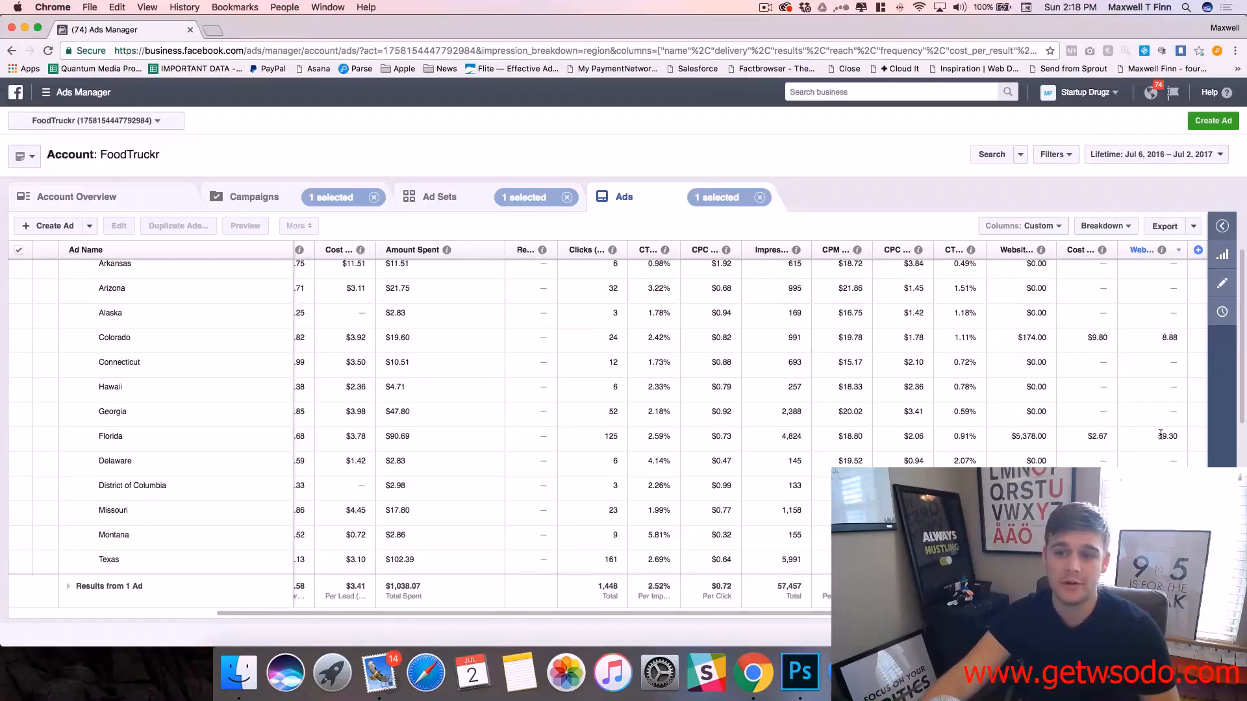
scroll(1160, 435, up, 5)
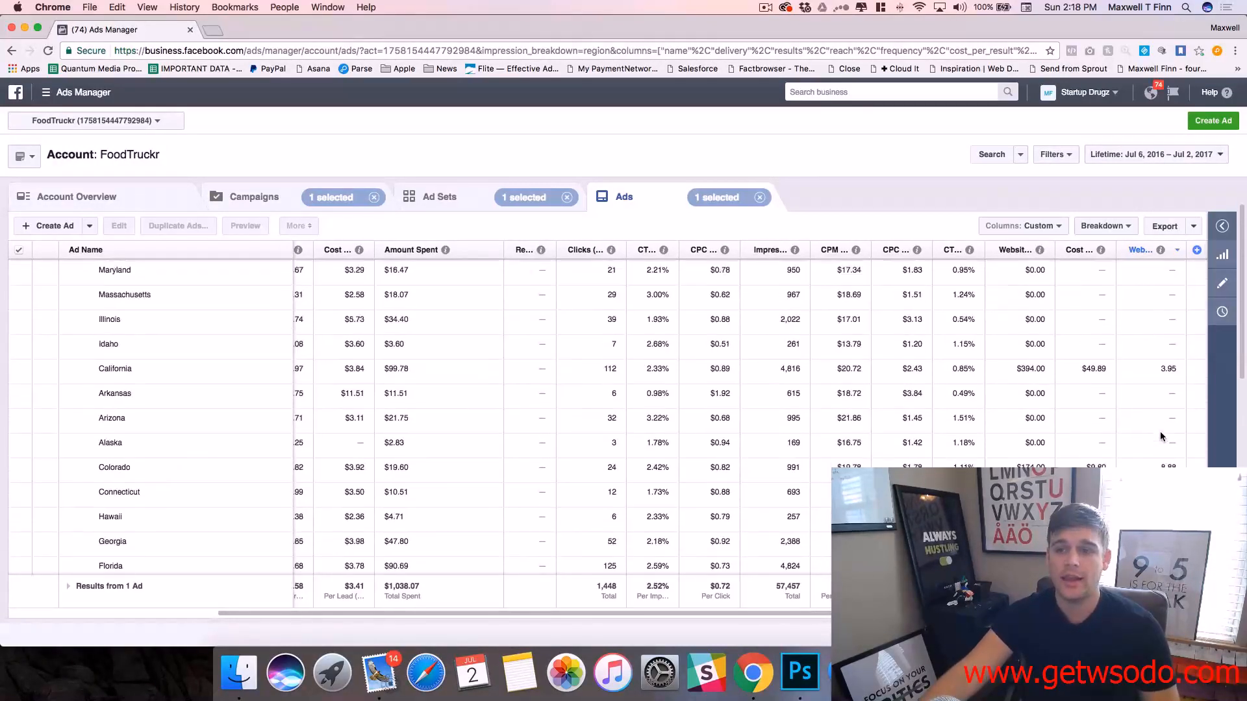
scroll(1160, 431, up, 10)
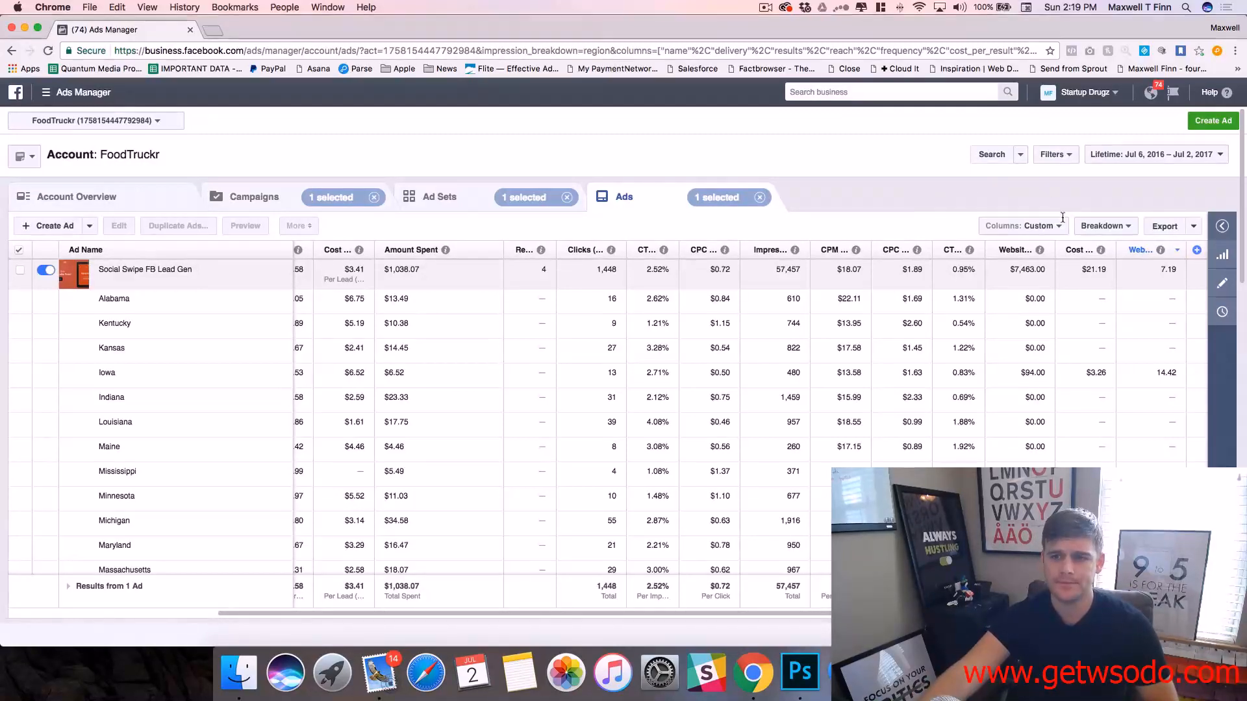
Break down the ad's results by Placement and compare Website Purchase ROAS between desktop and mobile news feed
click(1104, 225)
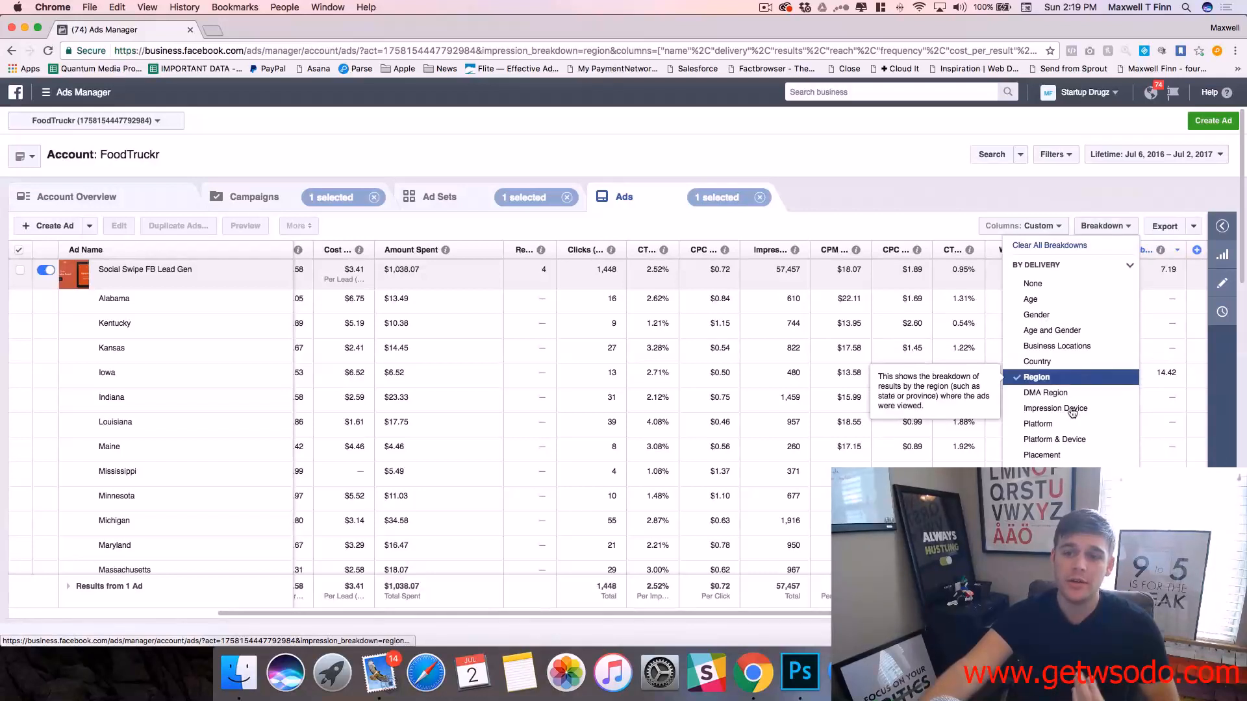
click(1068, 455)
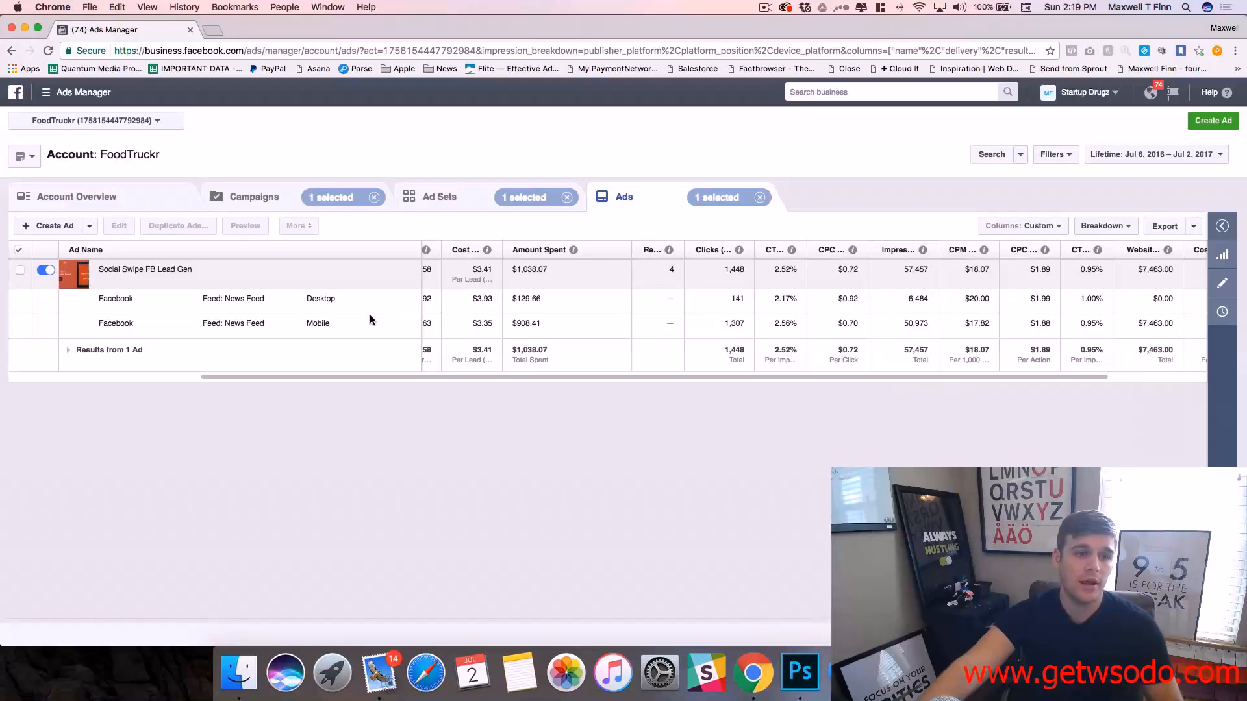
scroll(1010, 332, right, 3)
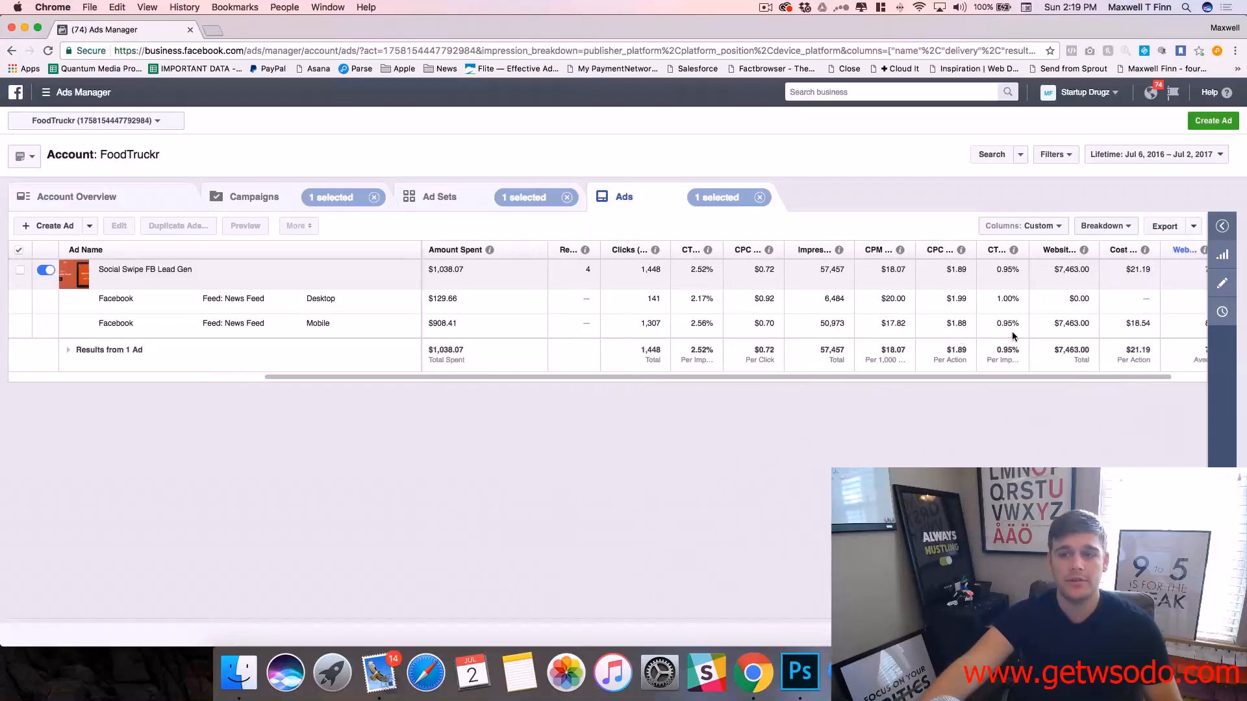
scroll(1013, 336, right, 2)
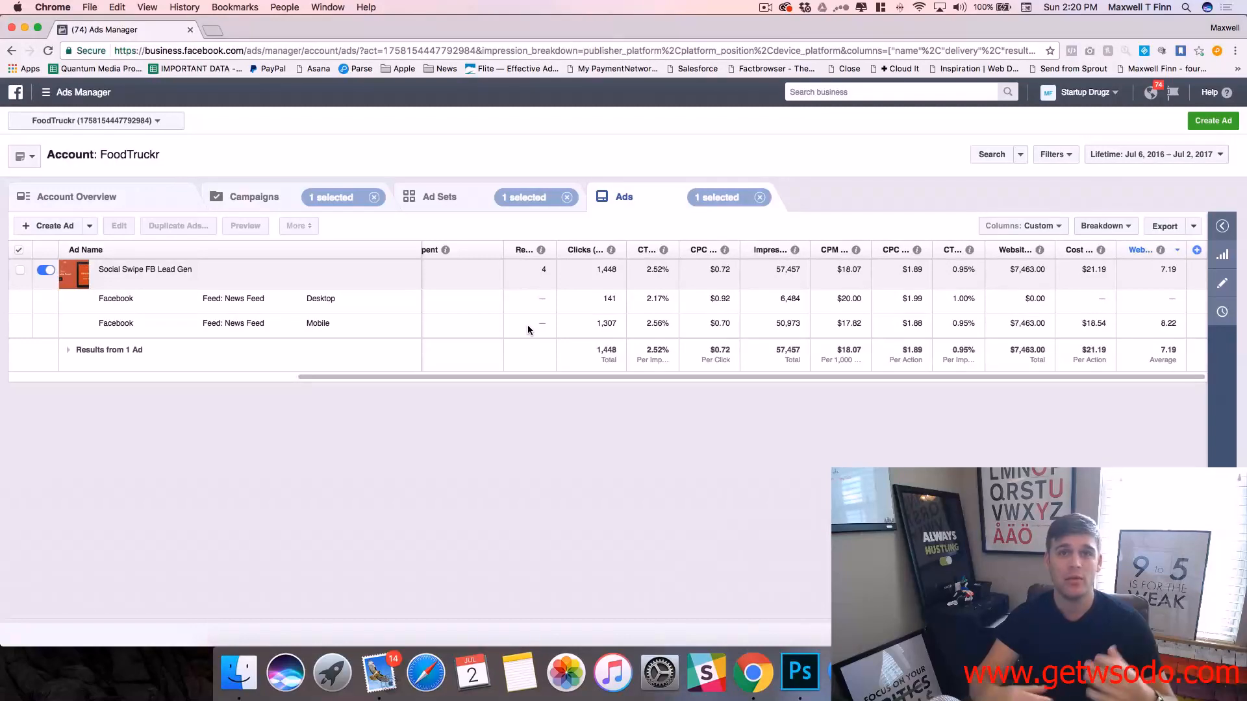
Switch the breakdown to Platform & Device and compare Website Purchase ROAS for iPhone against the other devices
click(1105, 226)
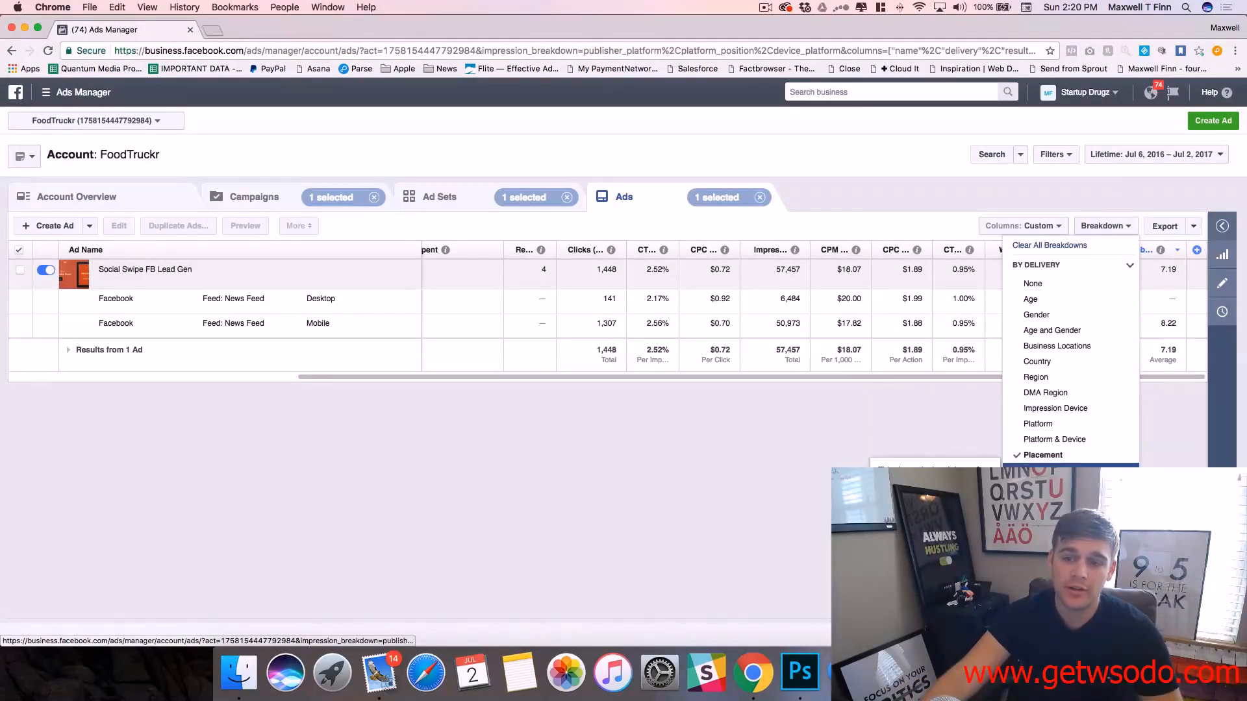
click(1074, 440)
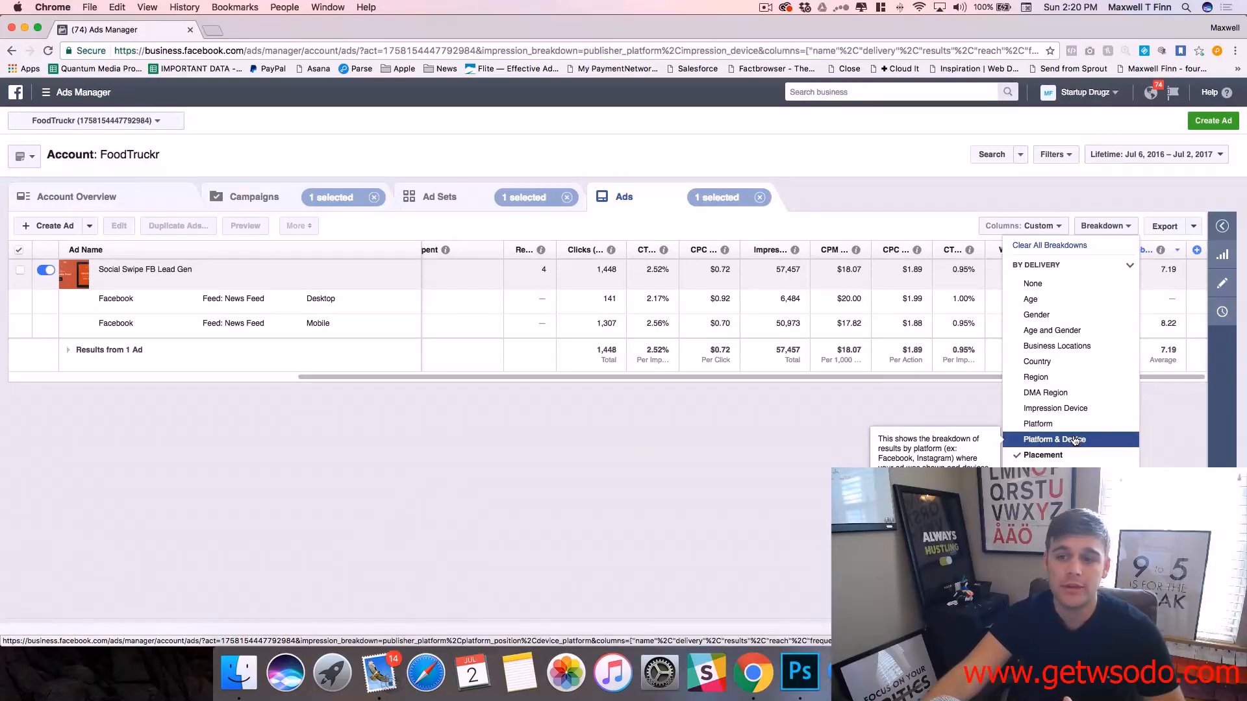
click(948, 221)
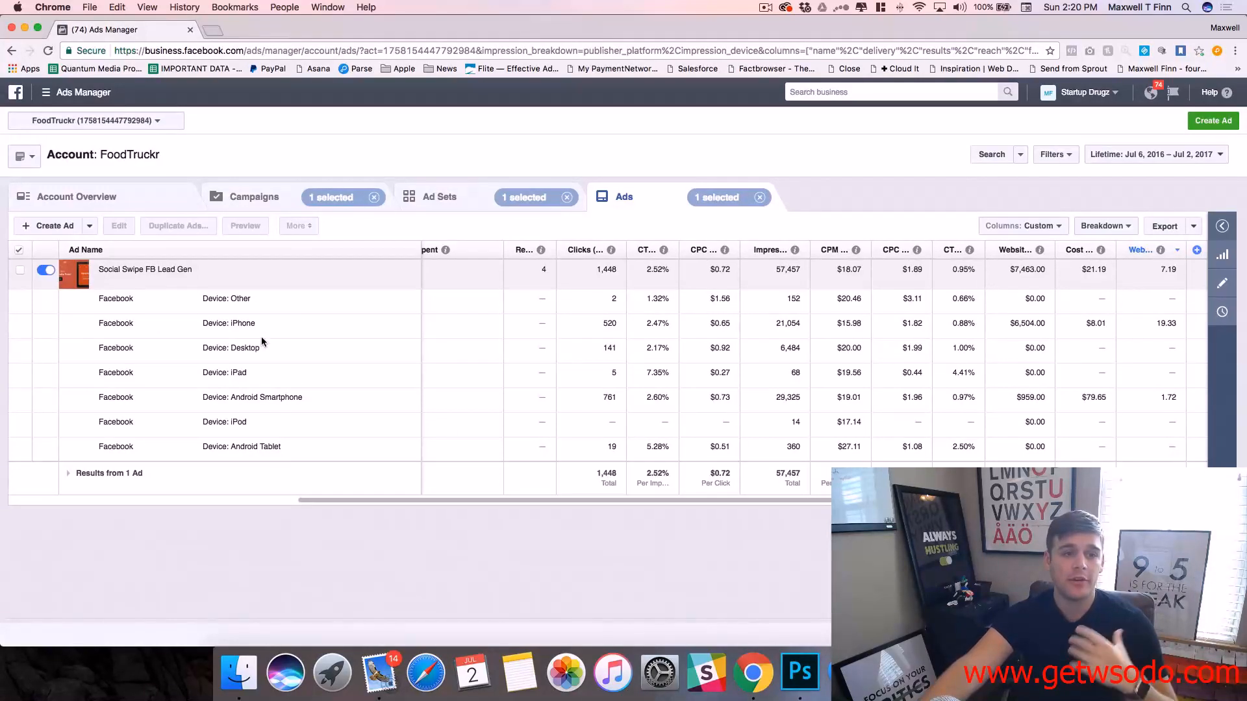
drag(255, 326, 202, 323)
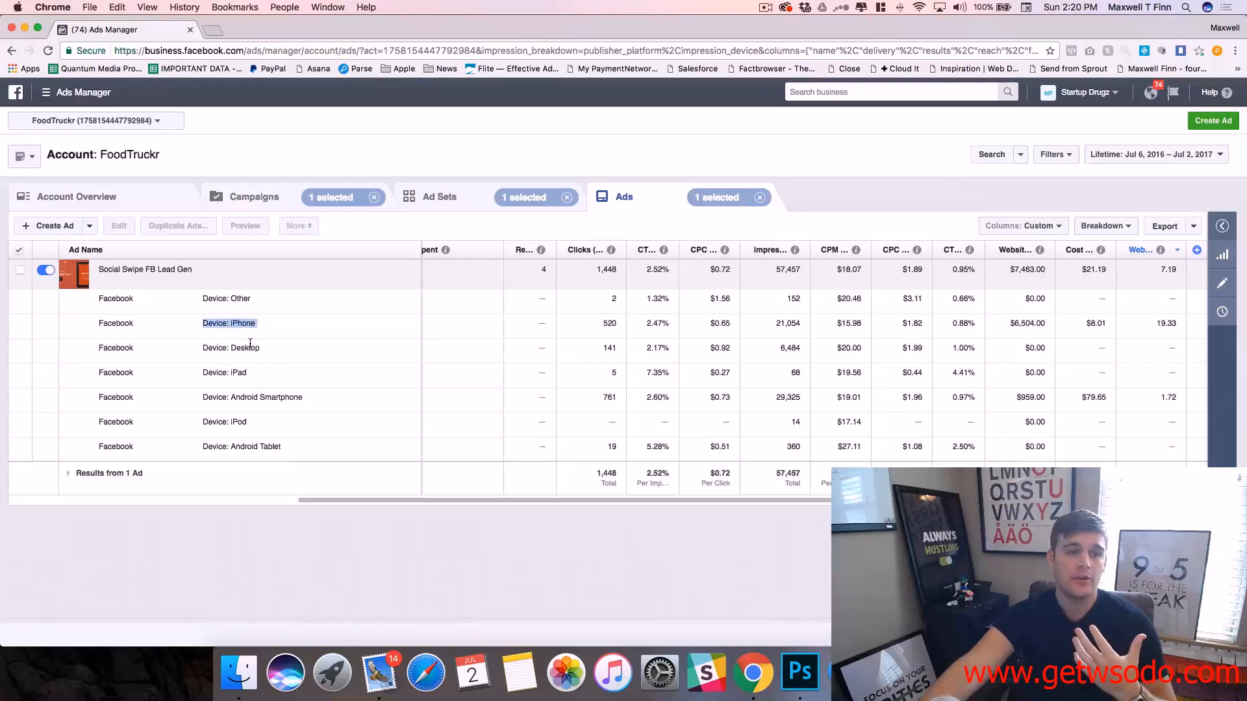
click(250, 394)
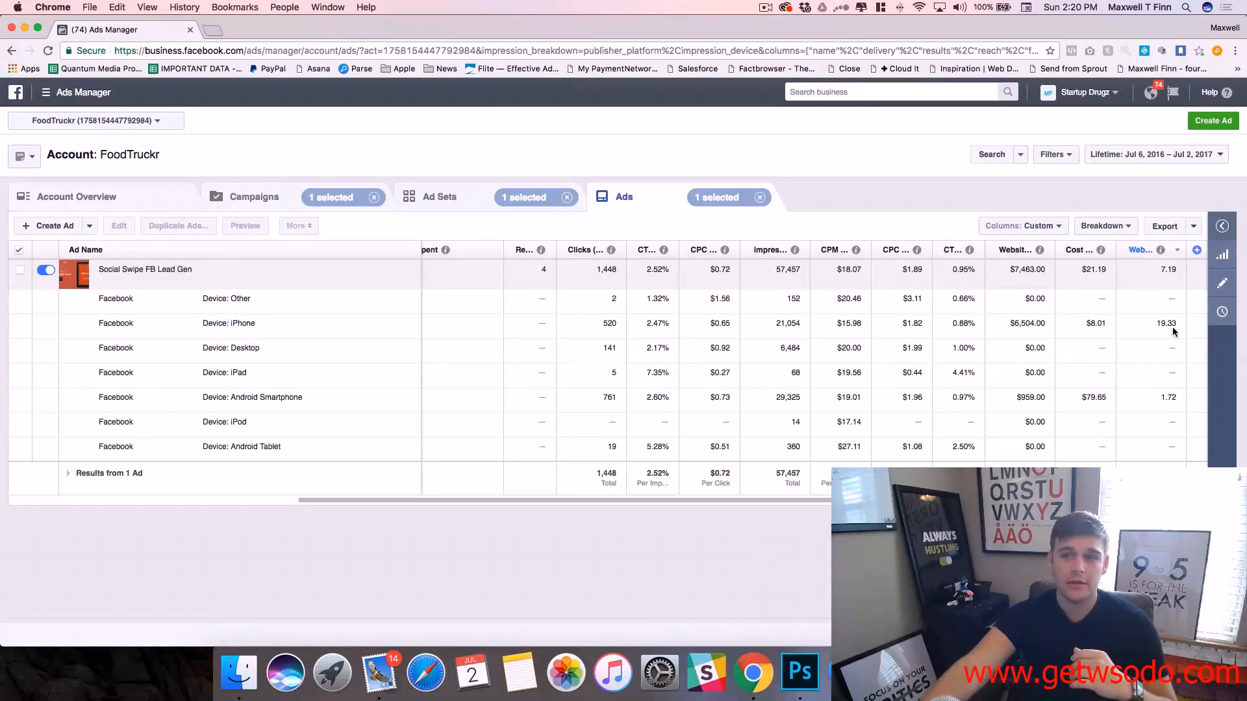
double_click(247, 322)
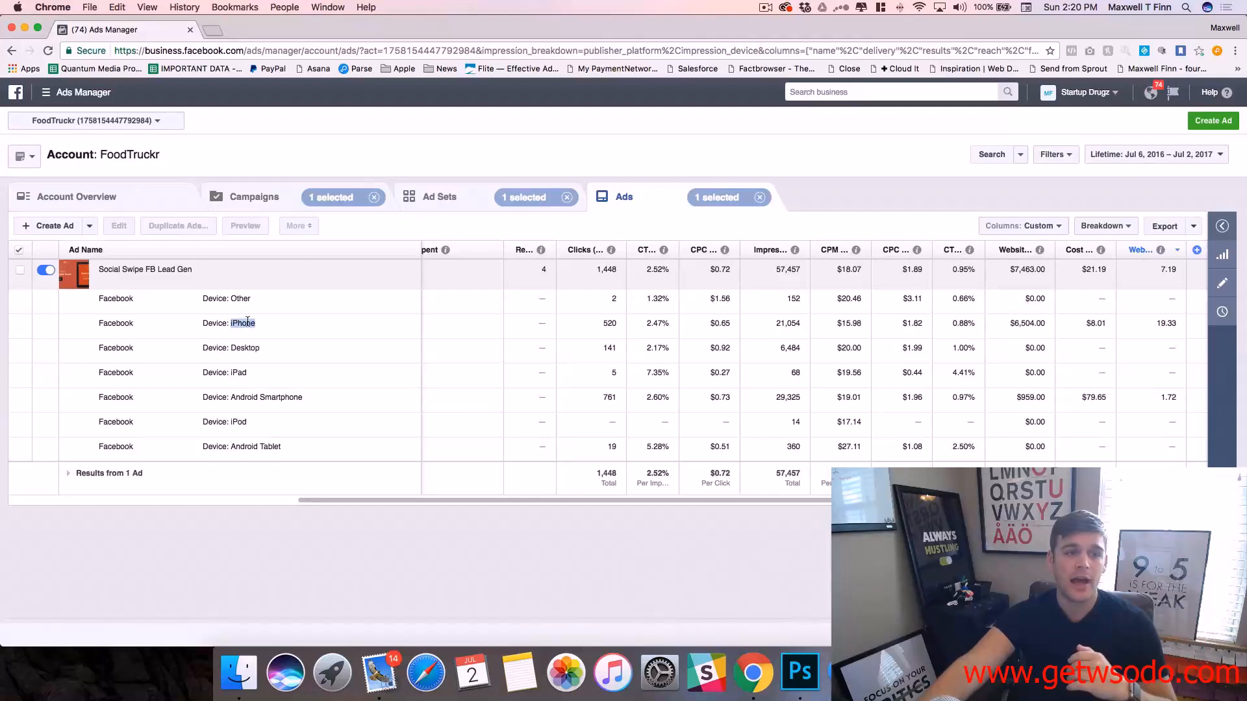
double_click(1169, 322)
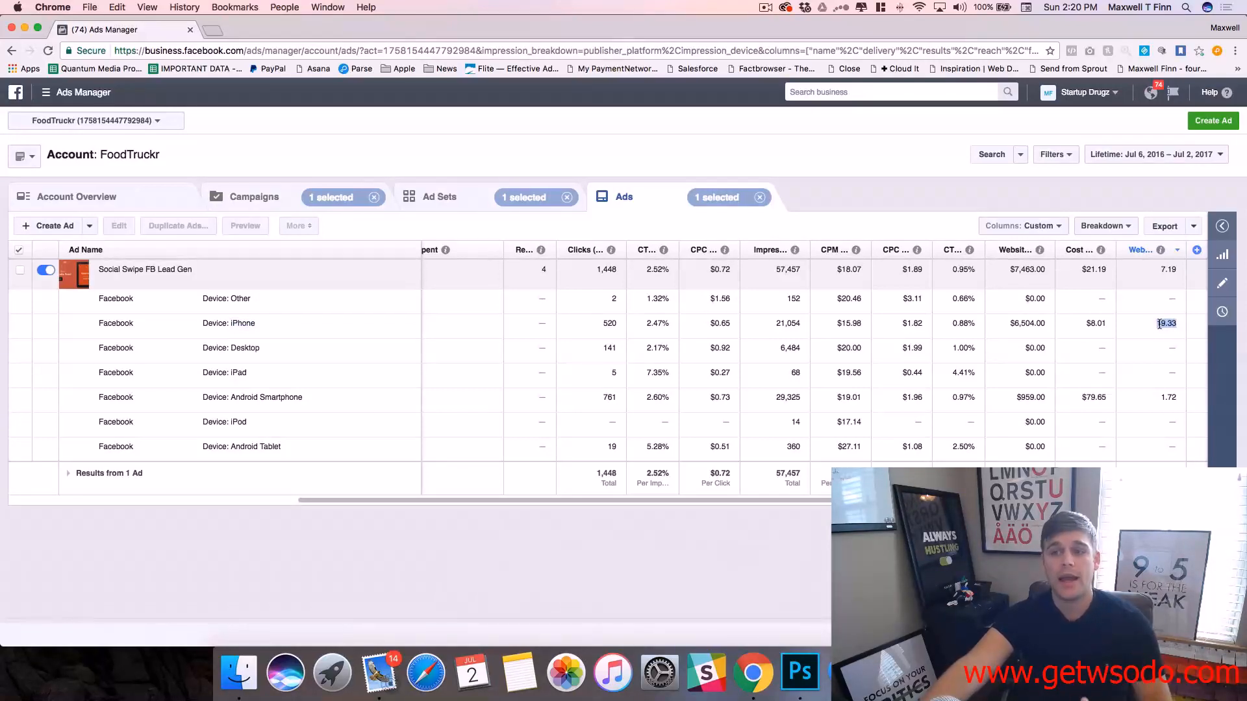
click(1192, 321)
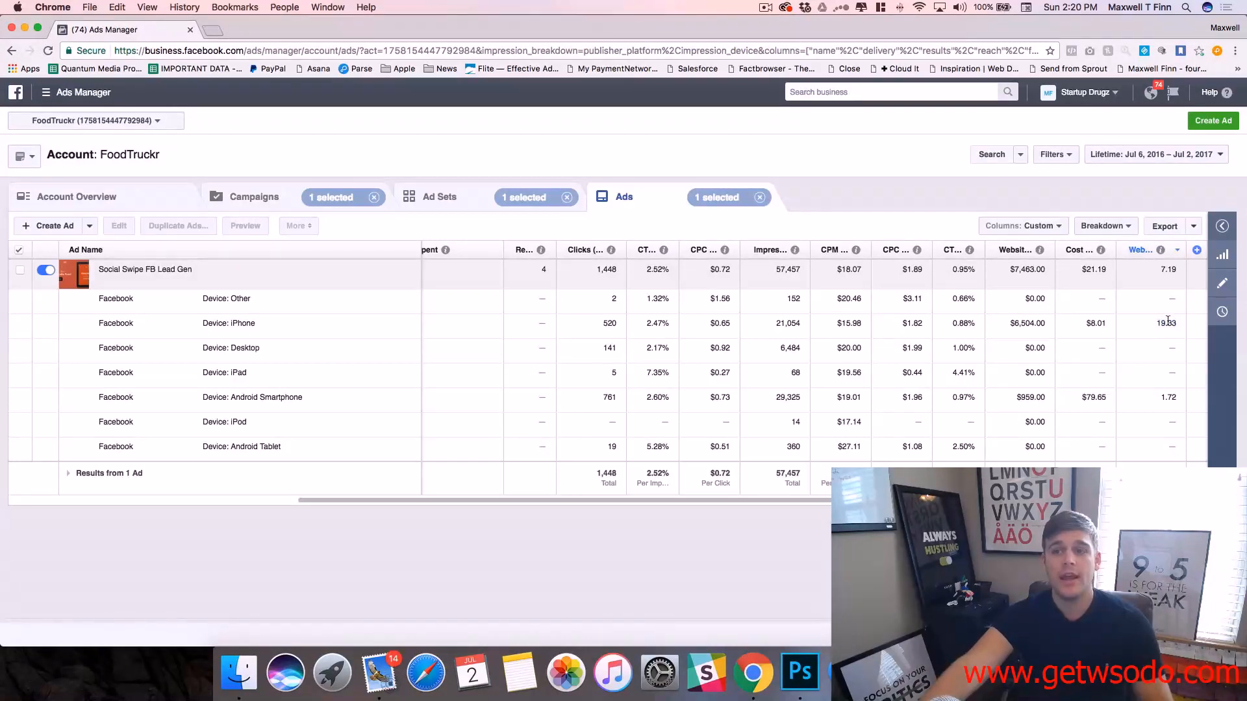
Break down the ad's results by Platform only
click(1102, 226)
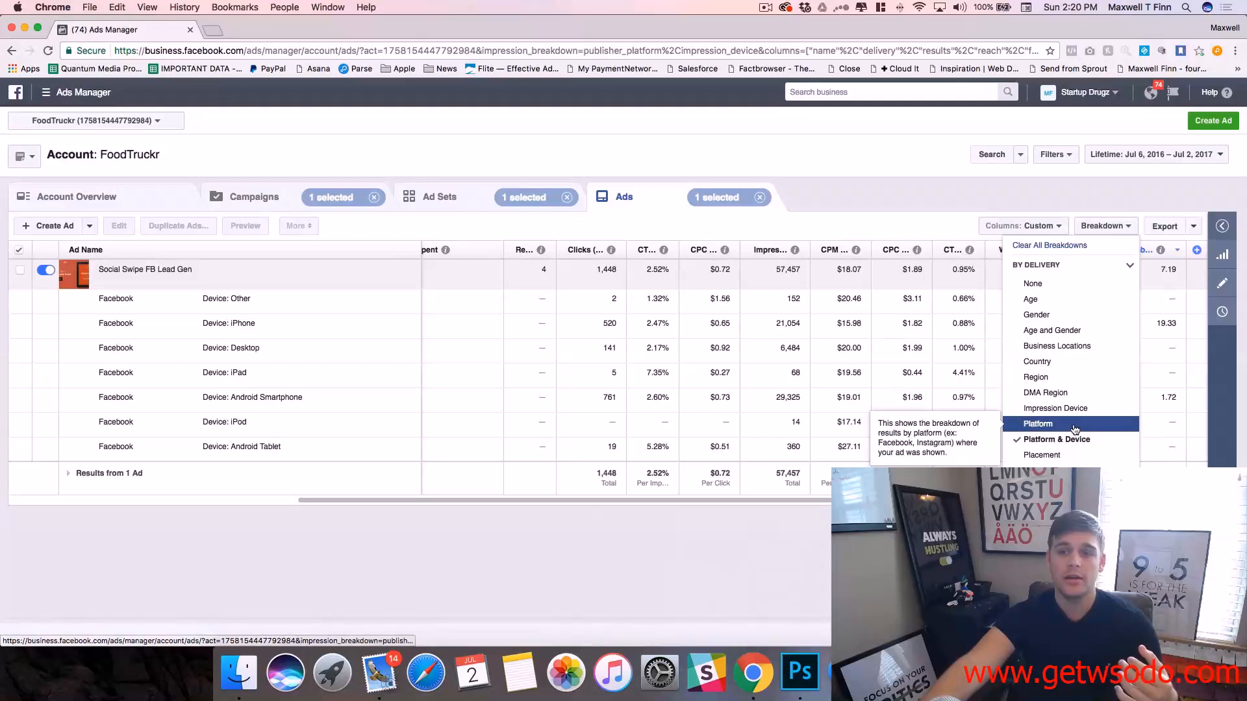
click(1043, 424)
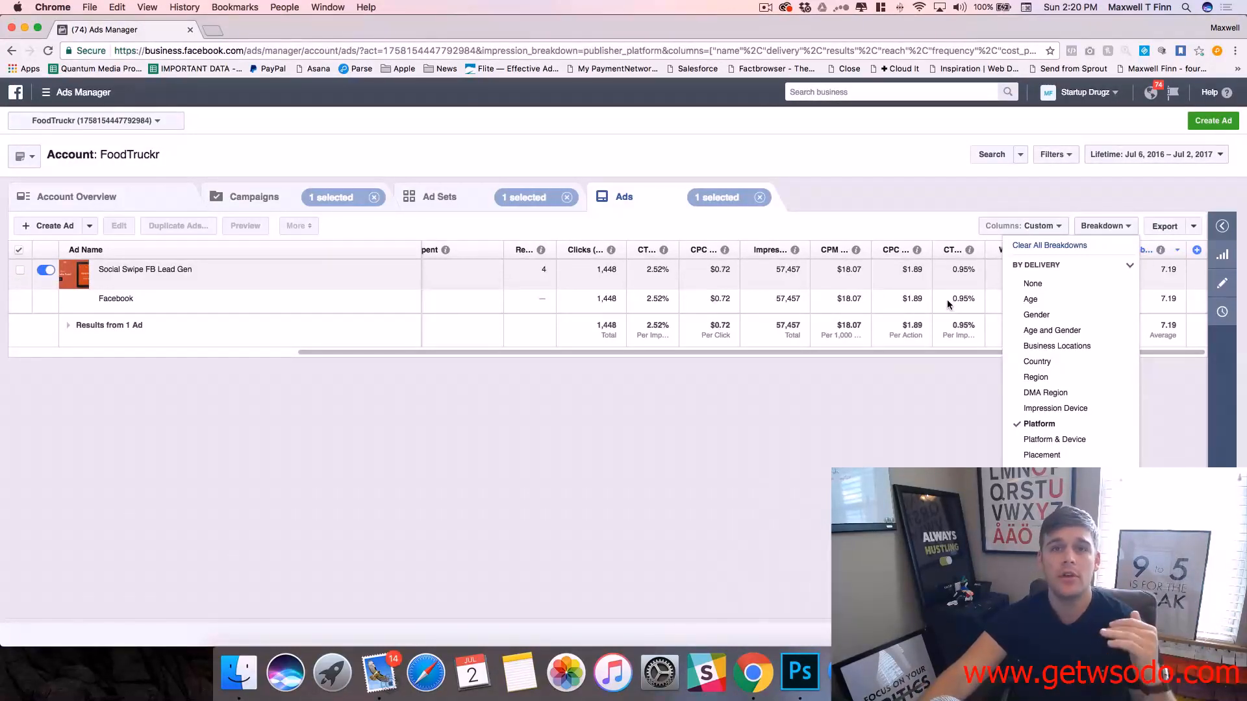
click(947, 304)
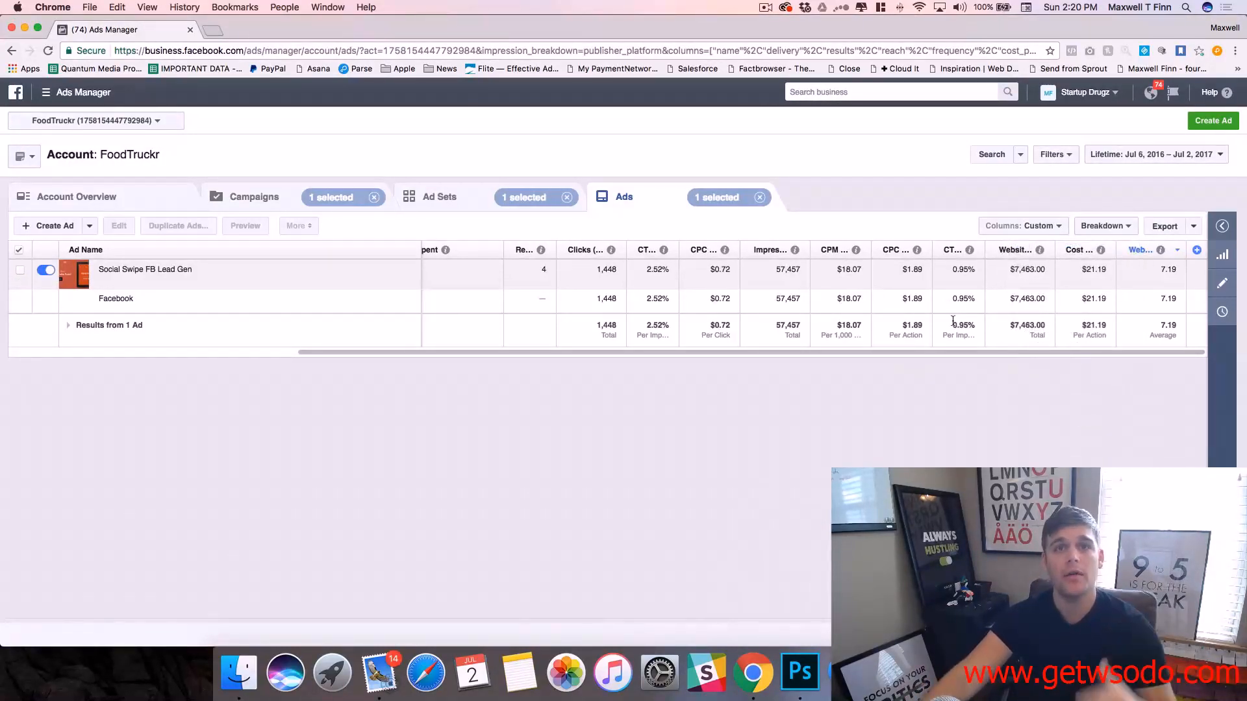
Look through the time-based and action-based breakdown options without applying any of them
click(1102, 225)
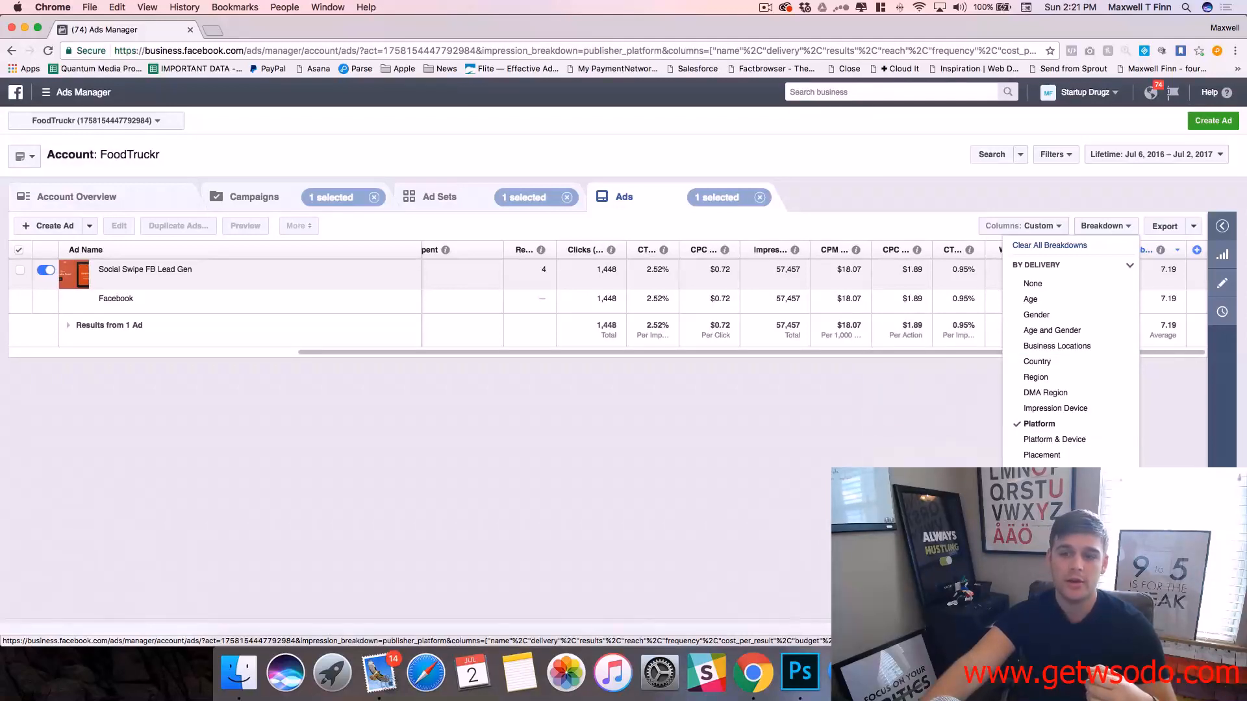
click(1045, 557)
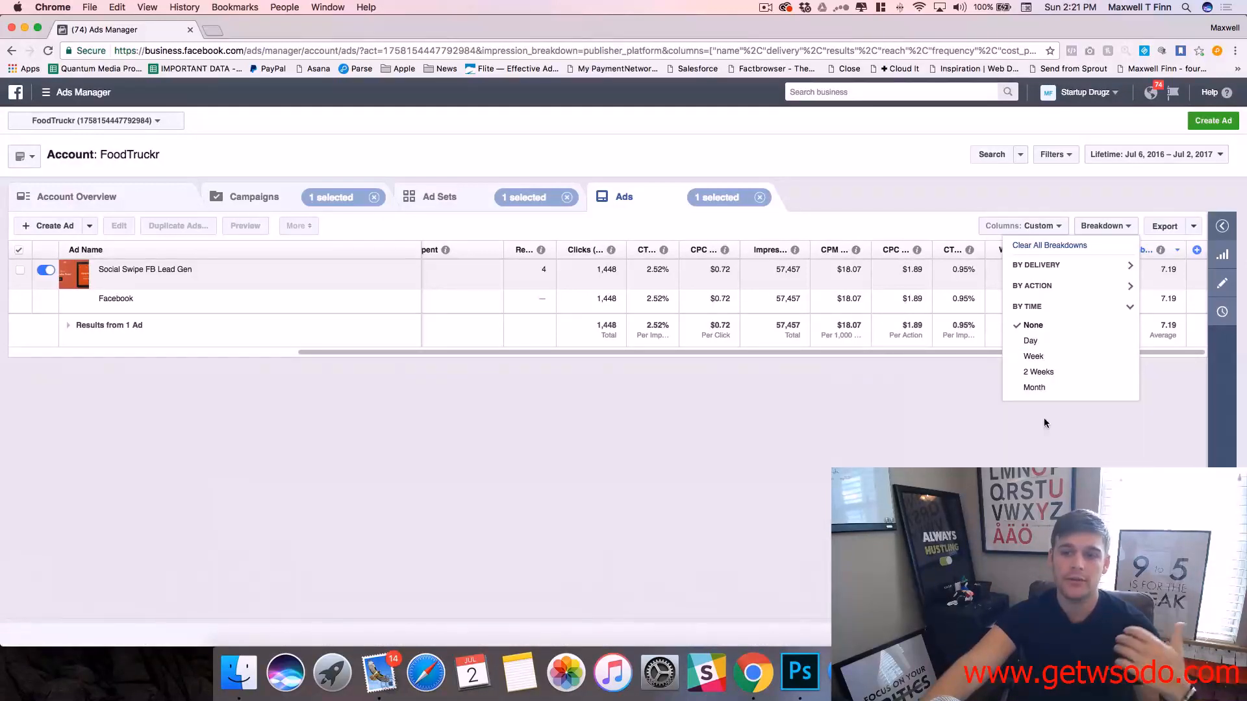
click(1039, 286)
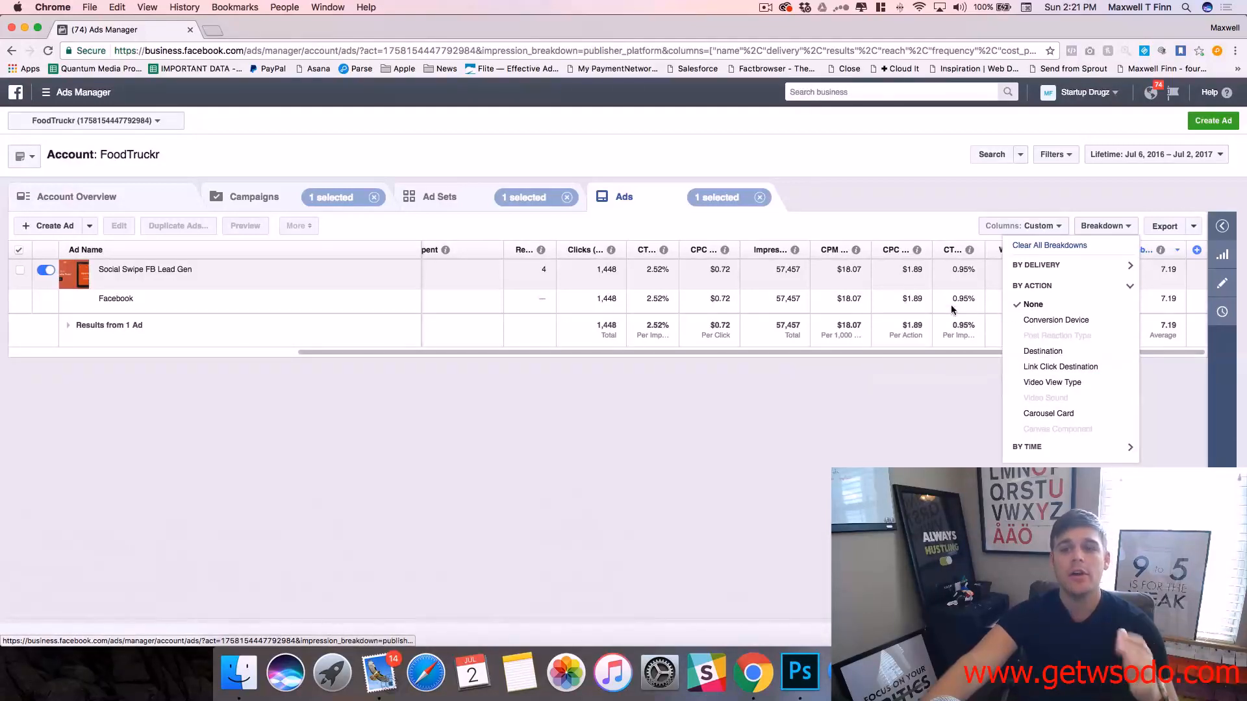
click(902, 302)
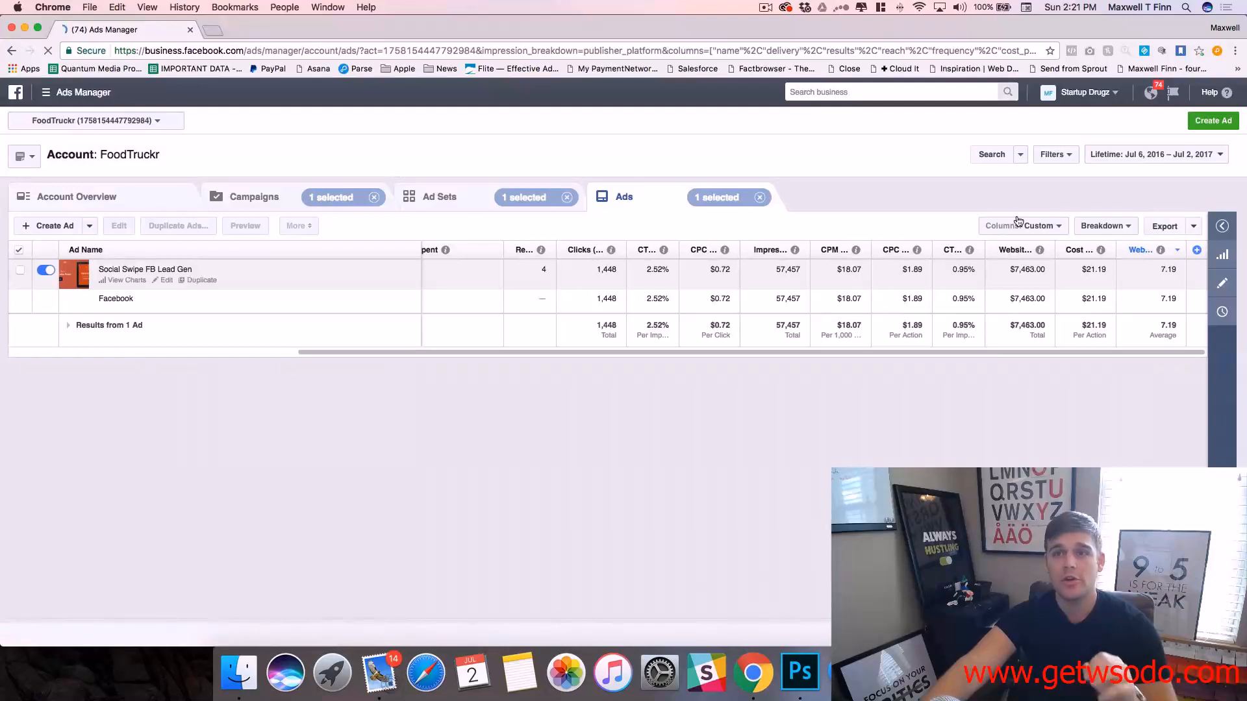
Apply the saved ROI column preset to the ads table and open its column customization
click(1027, 225)
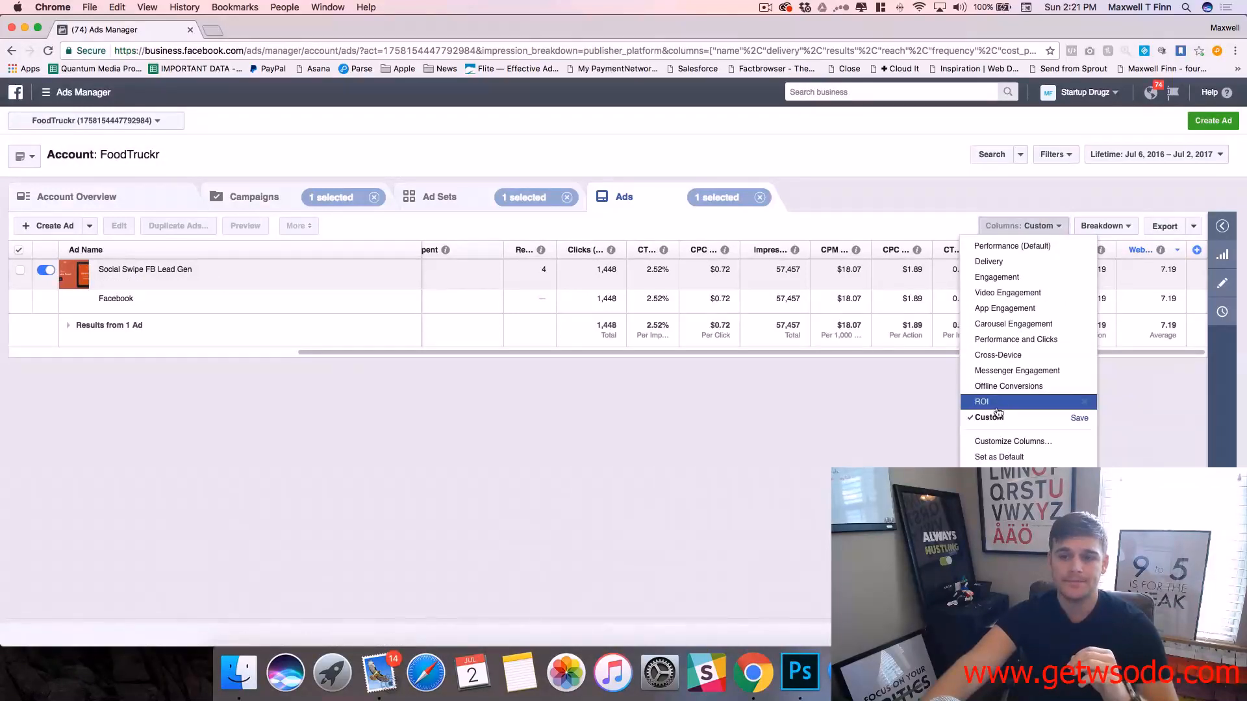
click(1010, 402)
click(1029, 225)
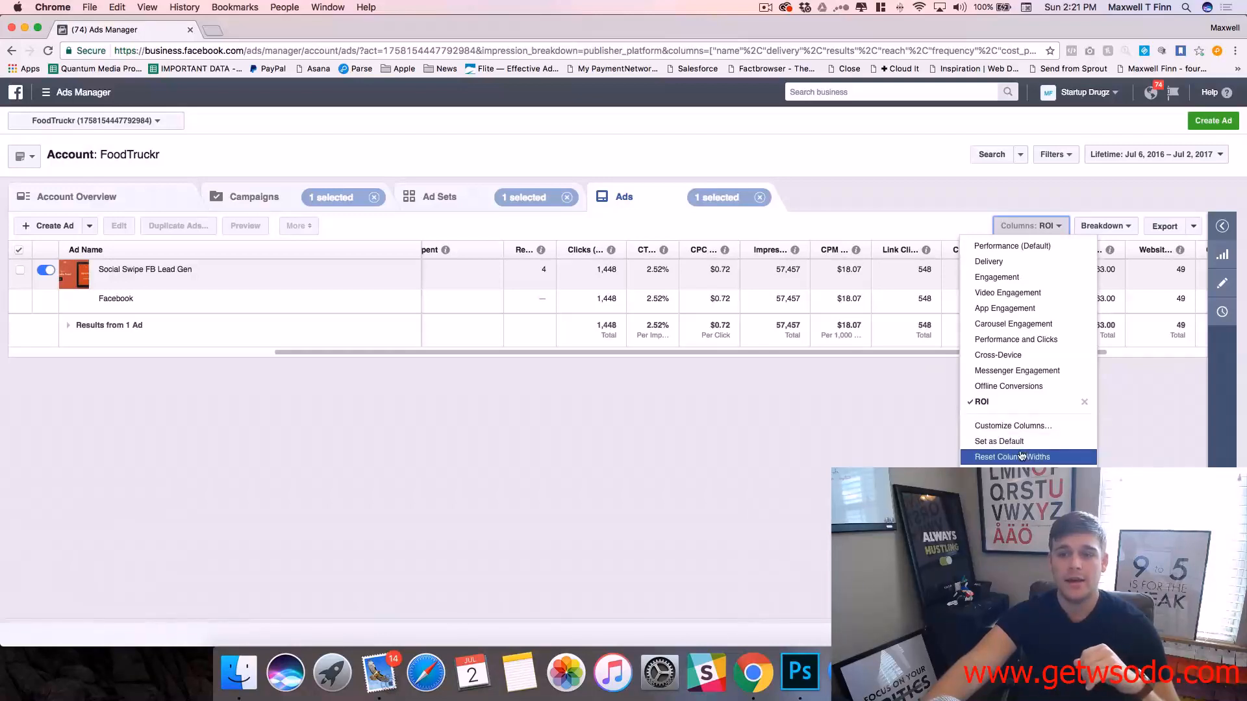
click(1016, 426)
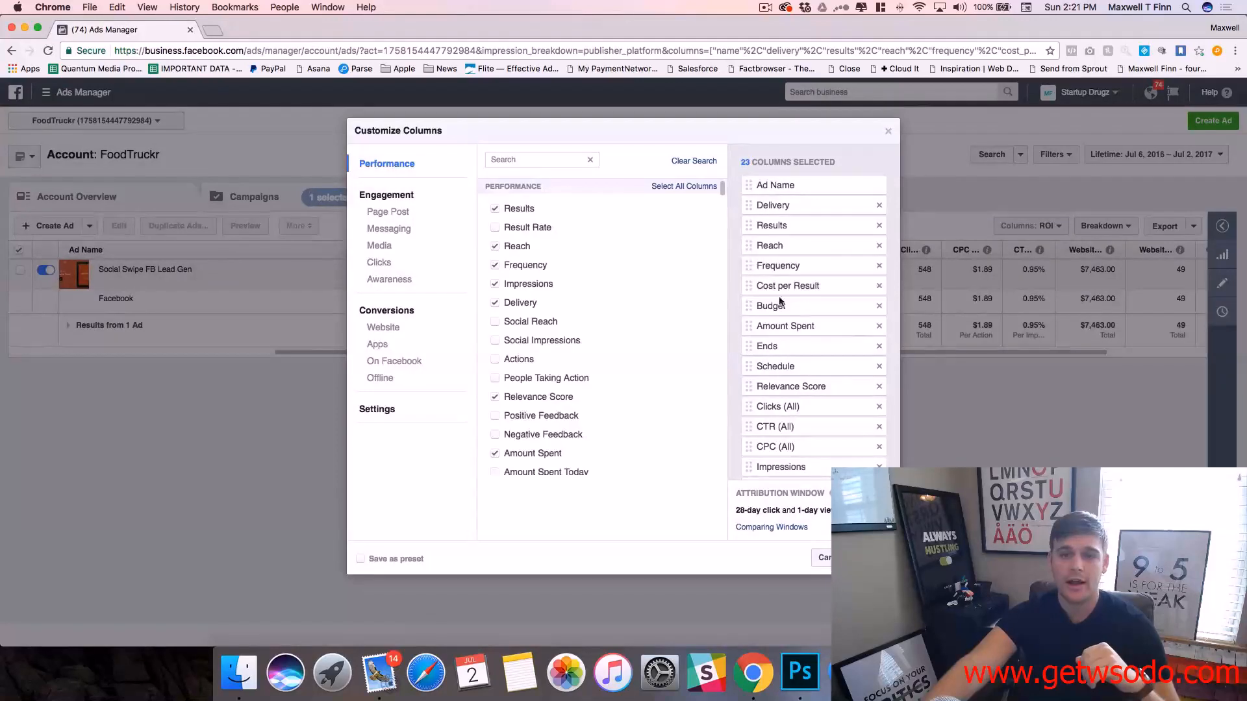
Look through the available Performance and Engagement metrics, including page post, messaging, media and clicks, in the column customization
mouse_move(693, 266)
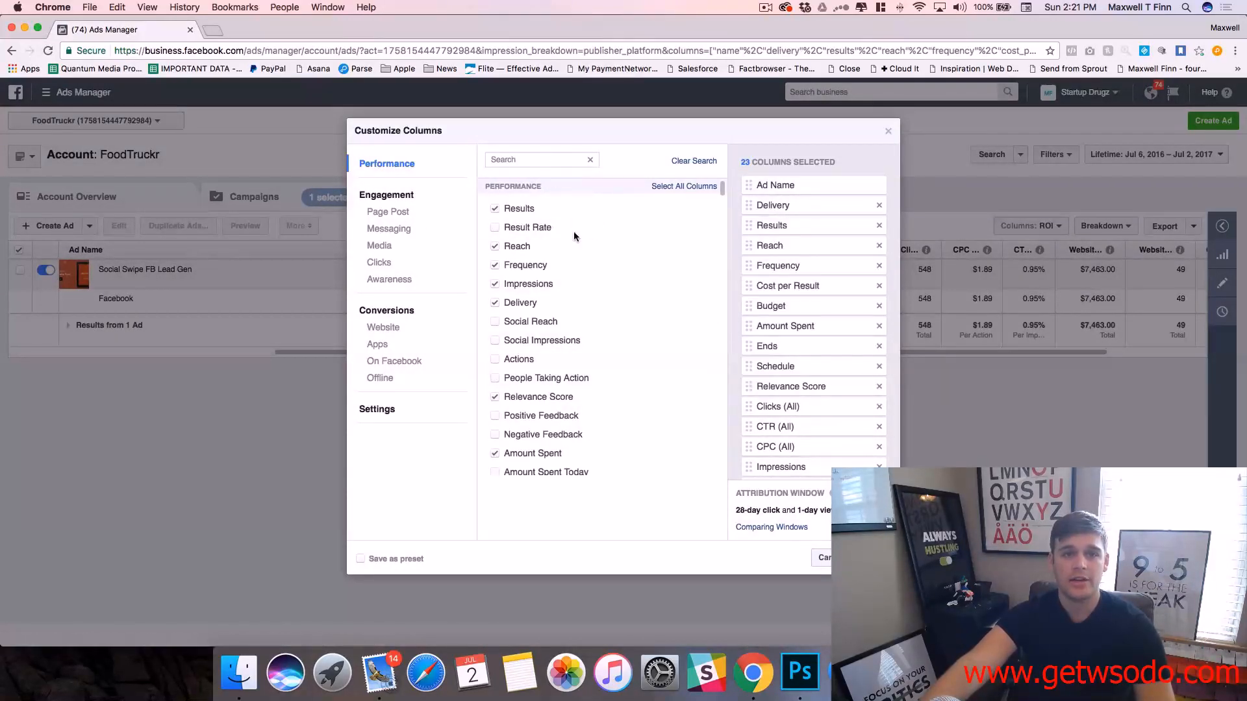
scroll(577, 322, down, 5)
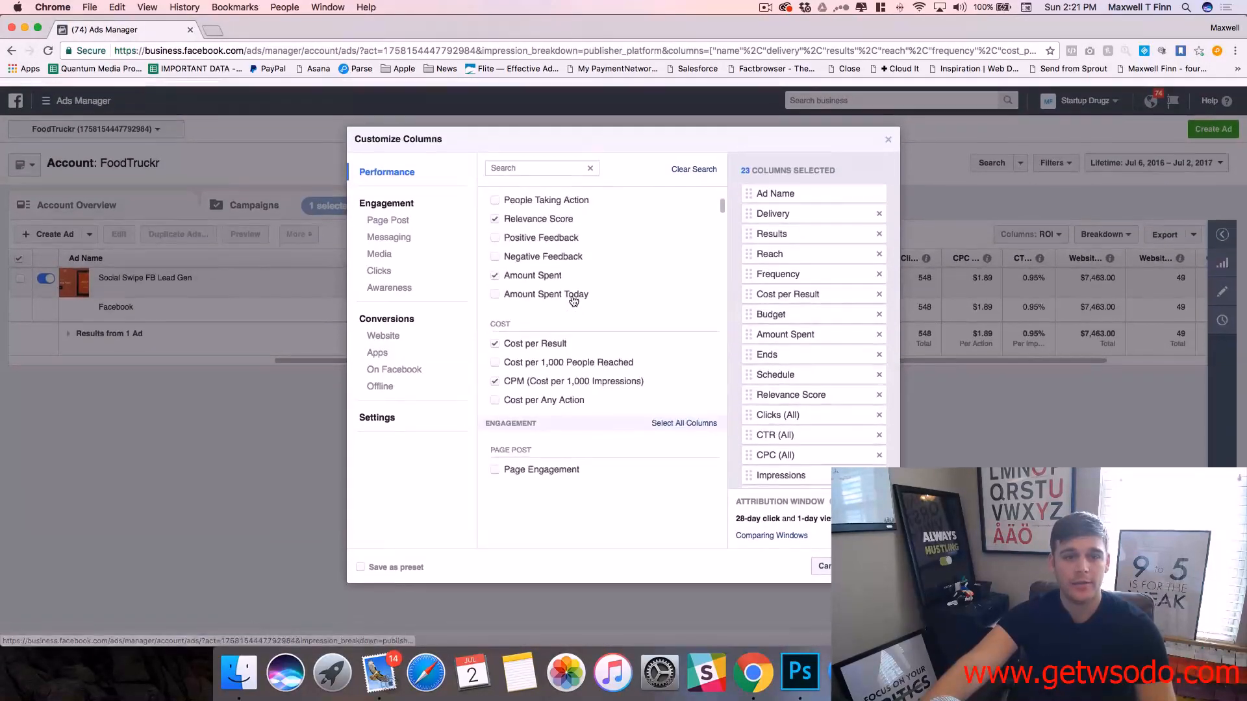
scroll(573, 289, up, 5)
scroll(578, 250, down, 15)
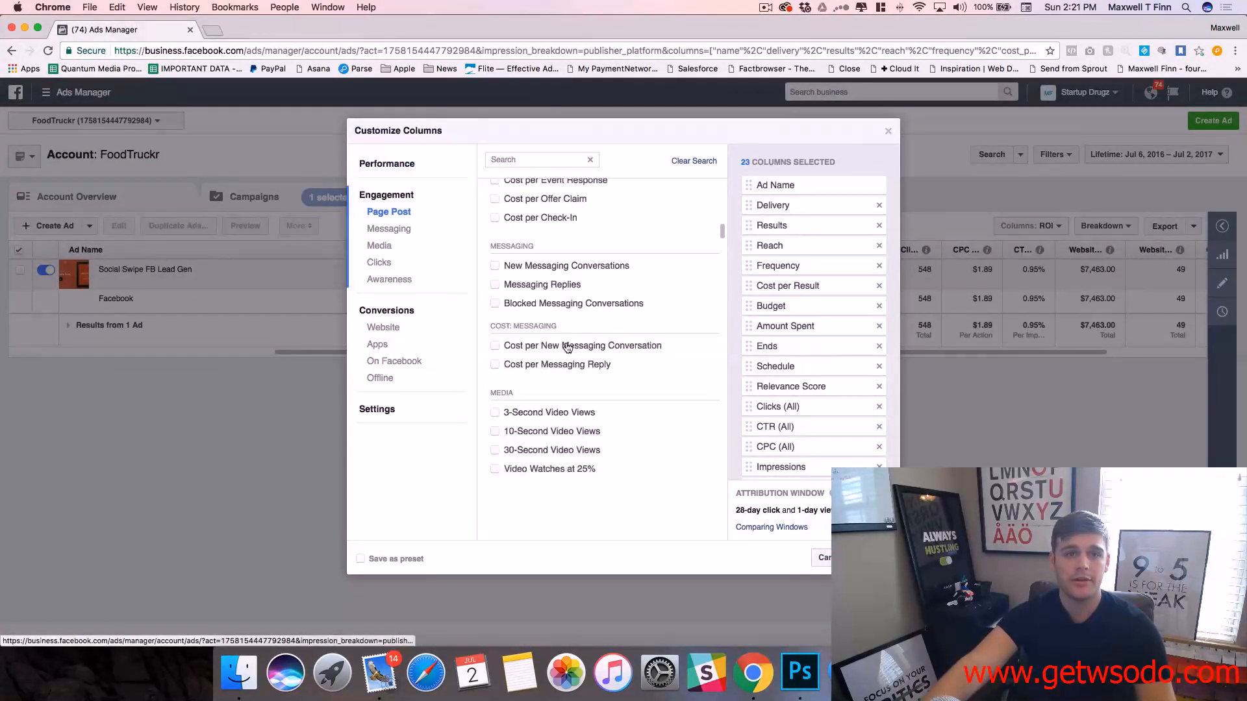
scroll(566, 303, up, 3)
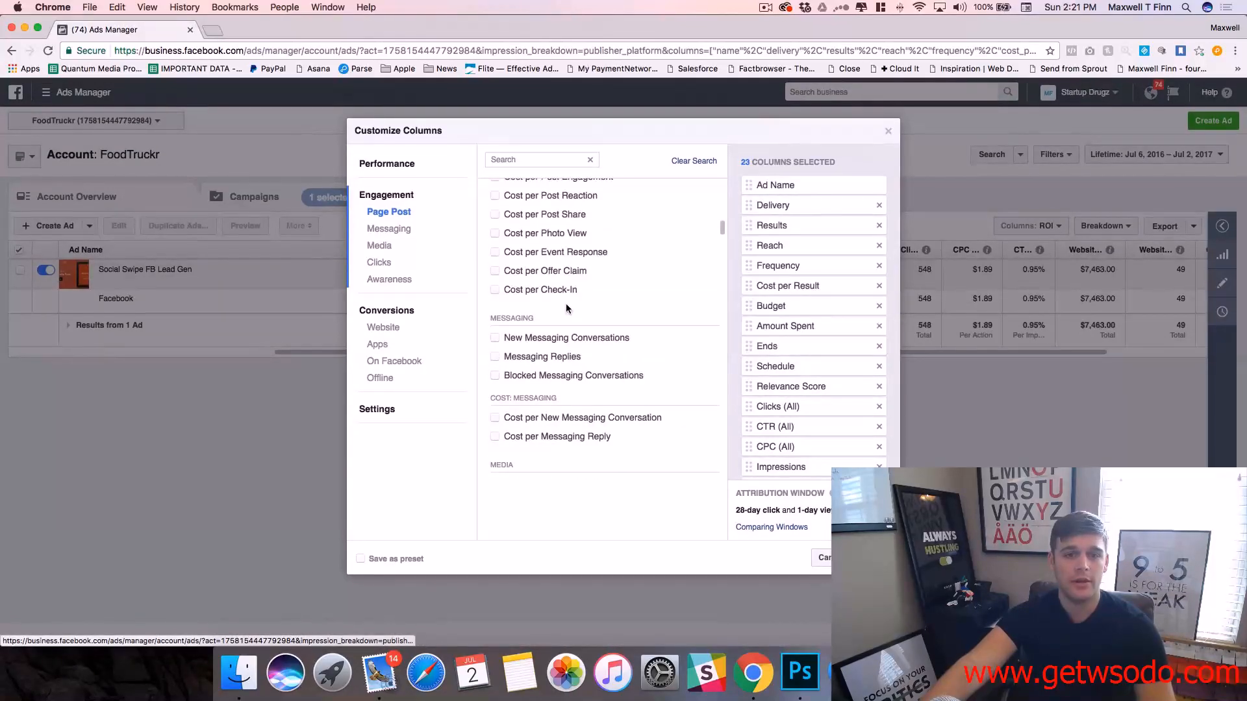
scroll(568, 227, up, 1)
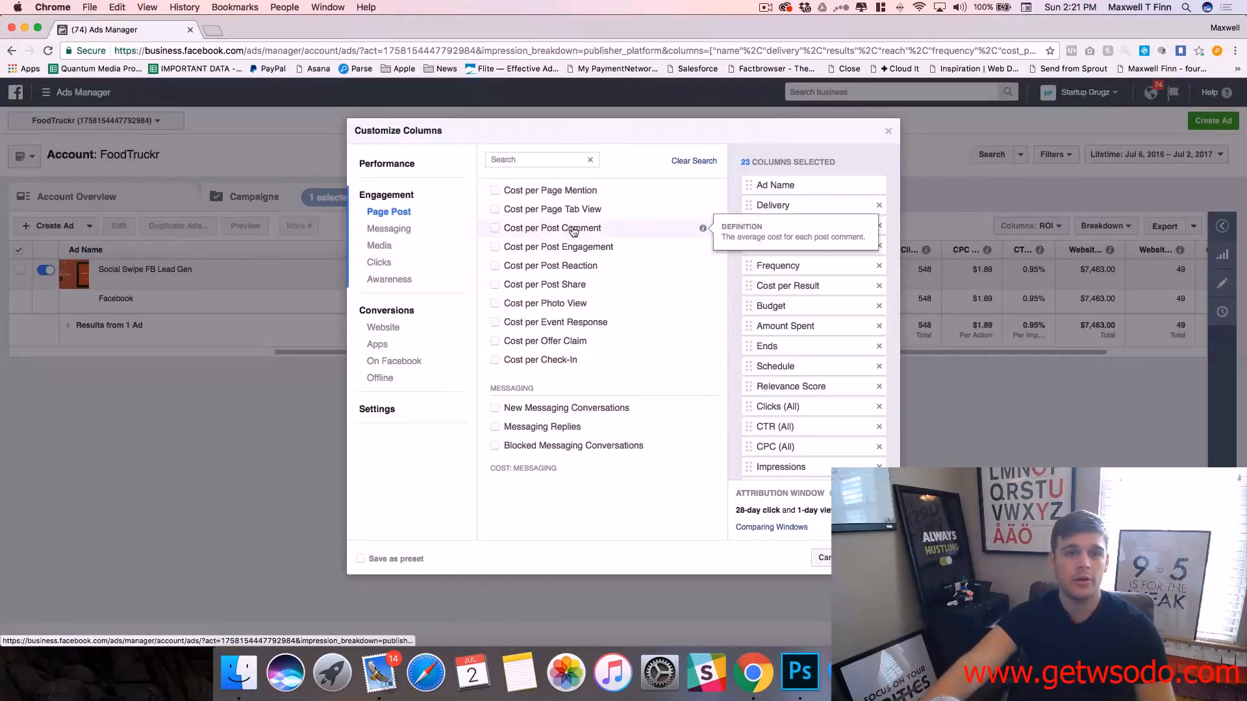
scroll(571, 234, up, 5)
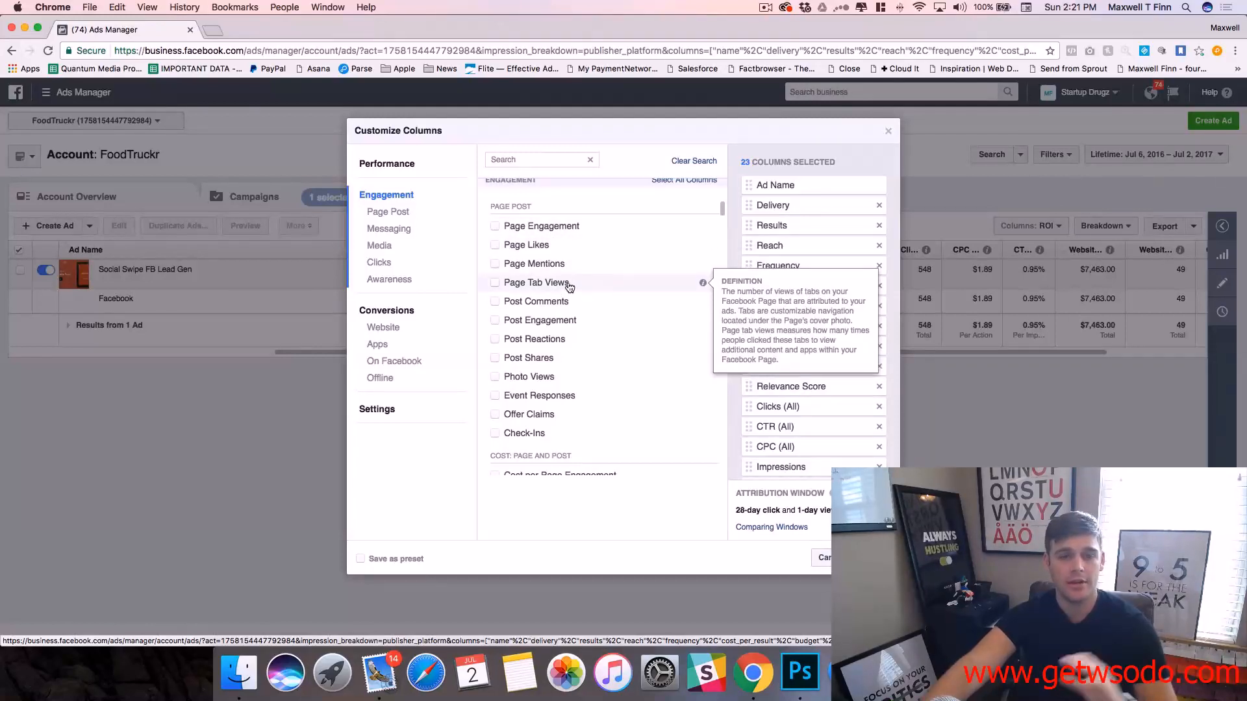
scroll(572, 322, down, 2)
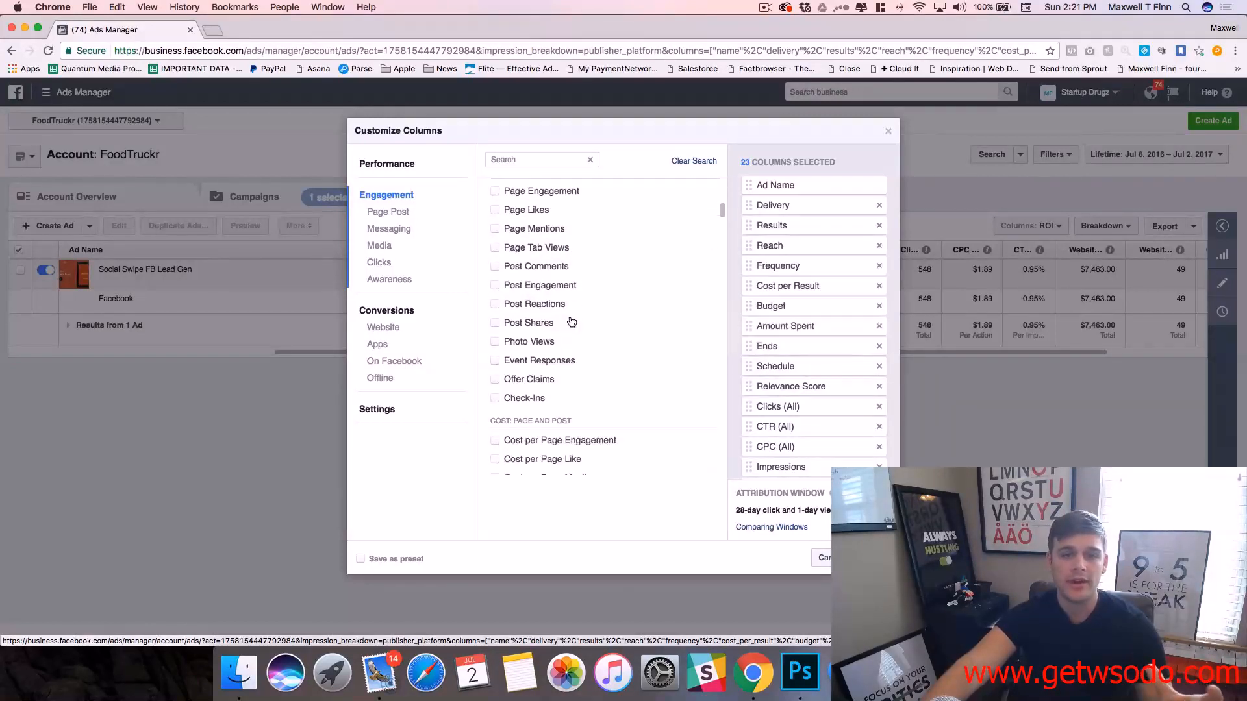
scroll(571, 322, down, 10)
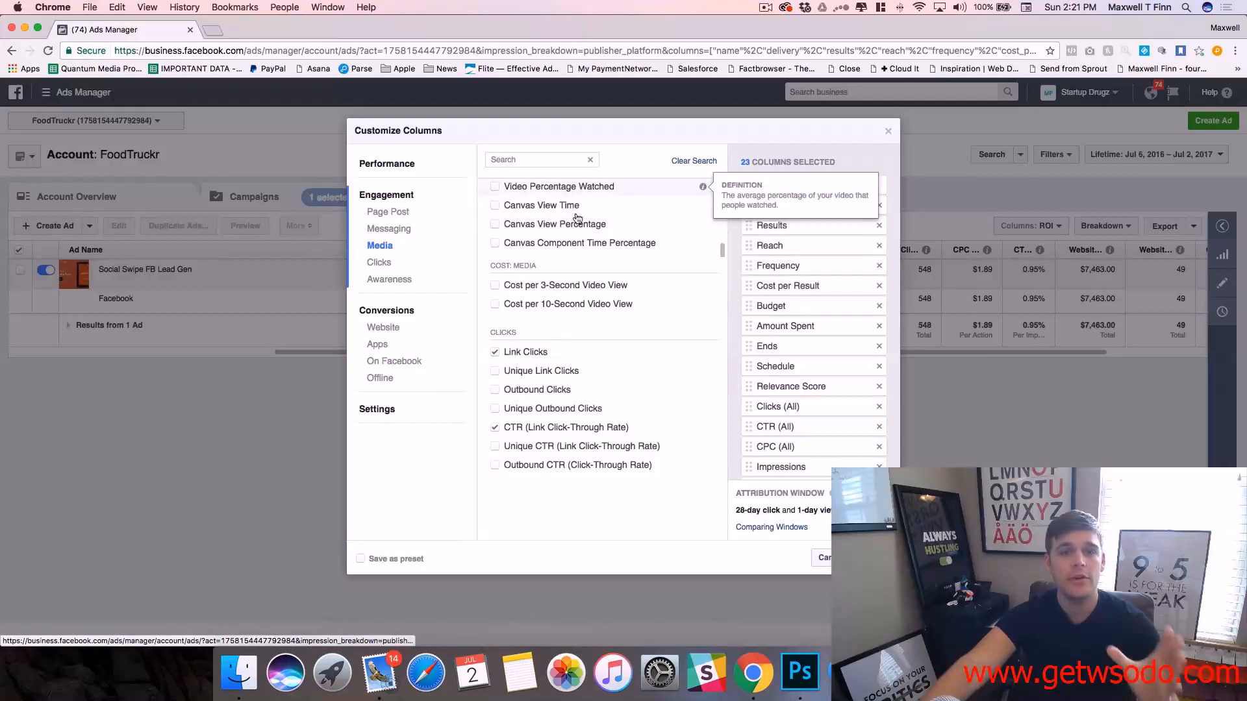
scroll(618, 328, down, 10)
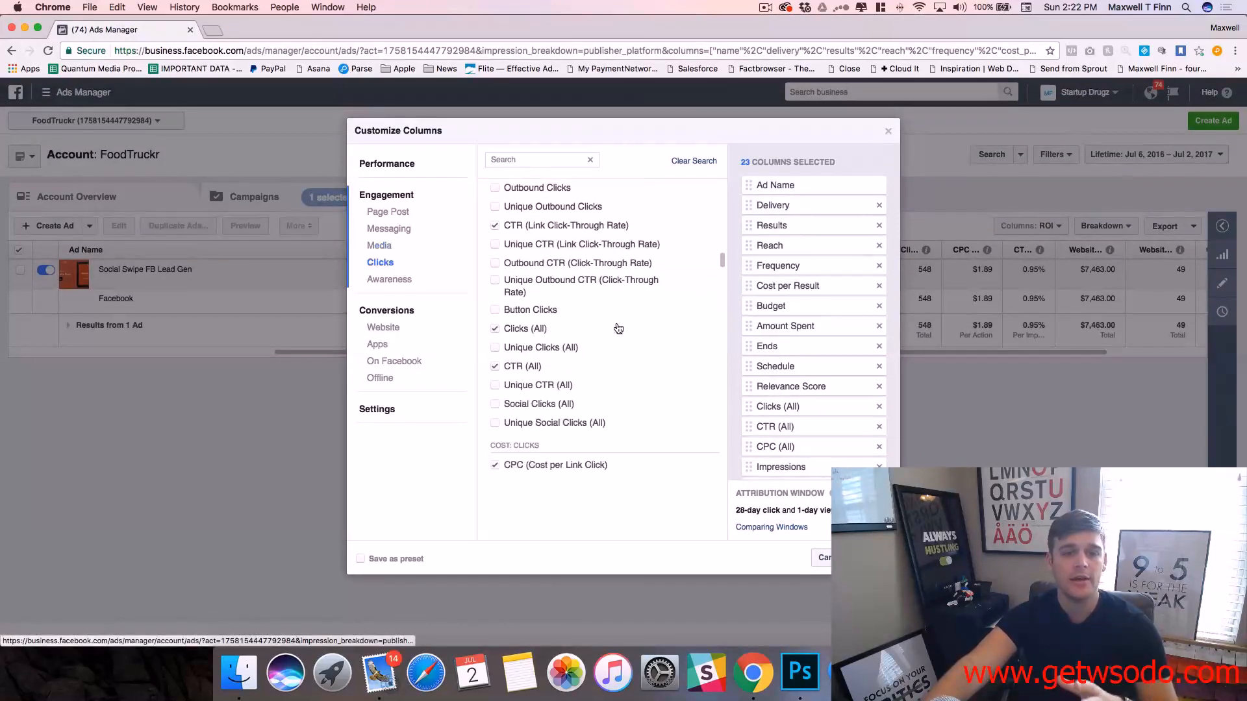
Add Total Conversion Value from the Conversions metrics to the selected columns and remove it again
scroll(618, 329, down, 10)
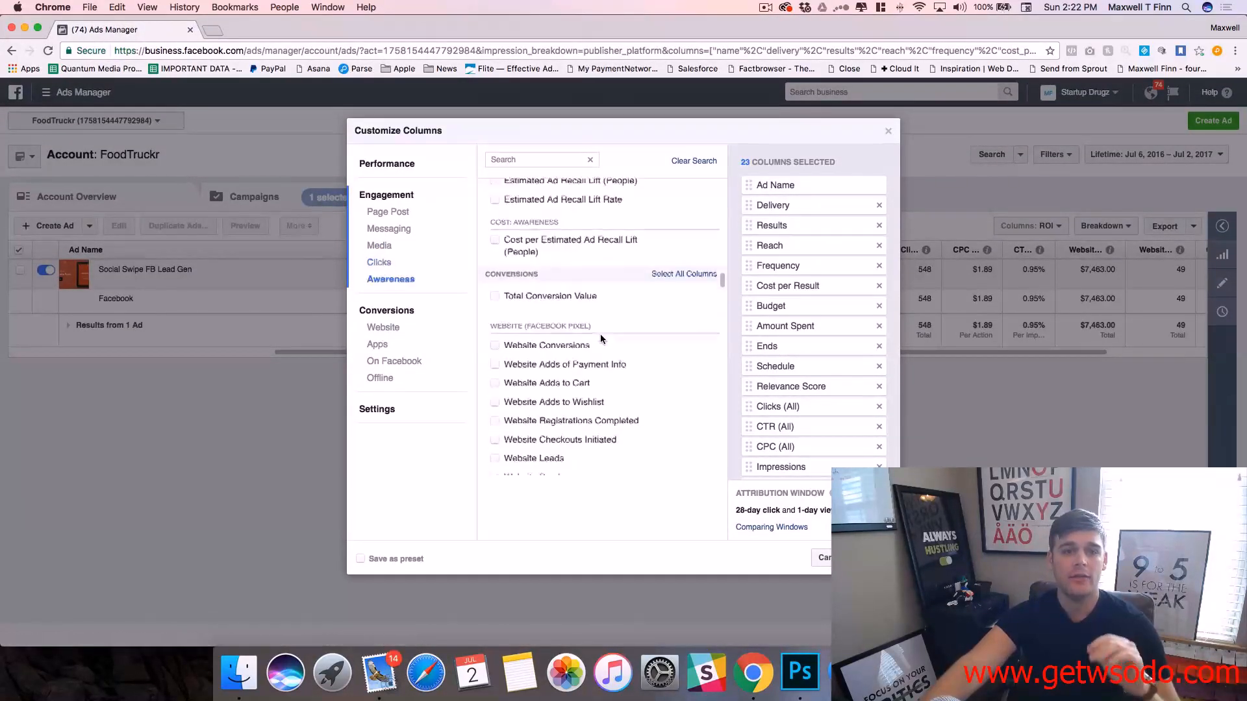
scroll(600, 333, down, 2)
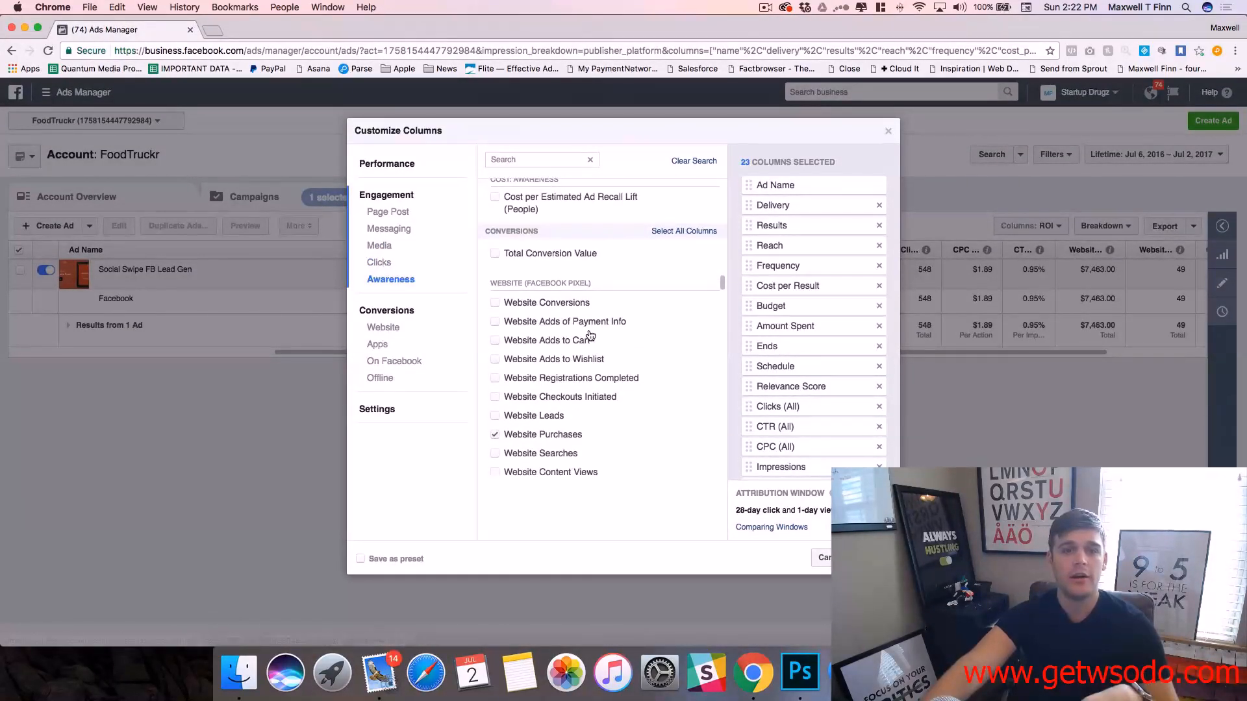
click(496, 259)
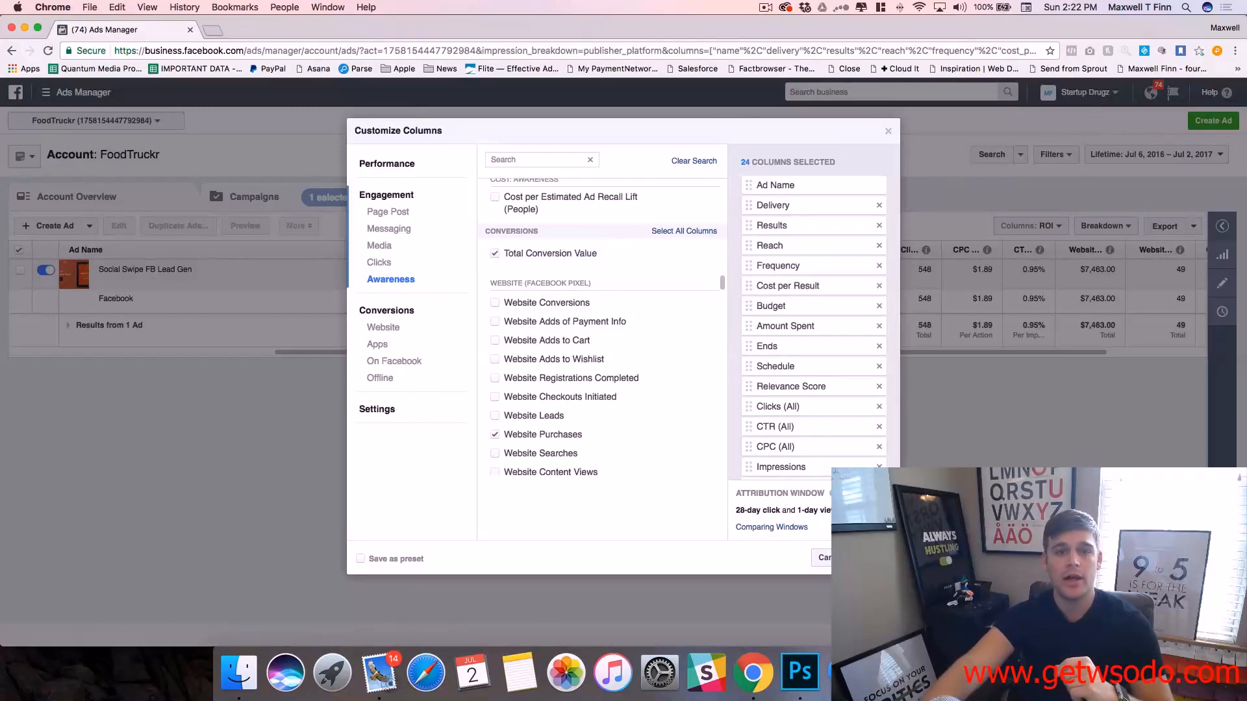
click(500, 258)
Review the website pixel conversion and cost metrics, going back to Performance and returning to the Website conversions
scroll(506, 273, down, 2)
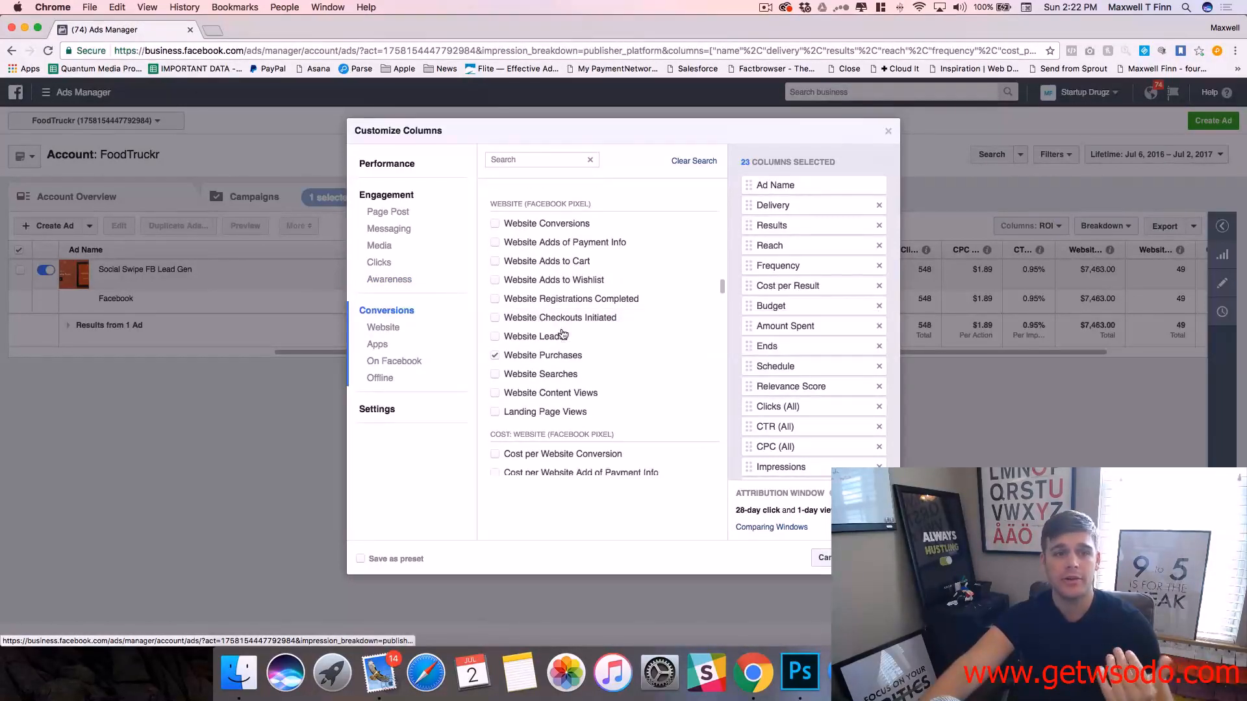
scroll(543, 323, down, 5)
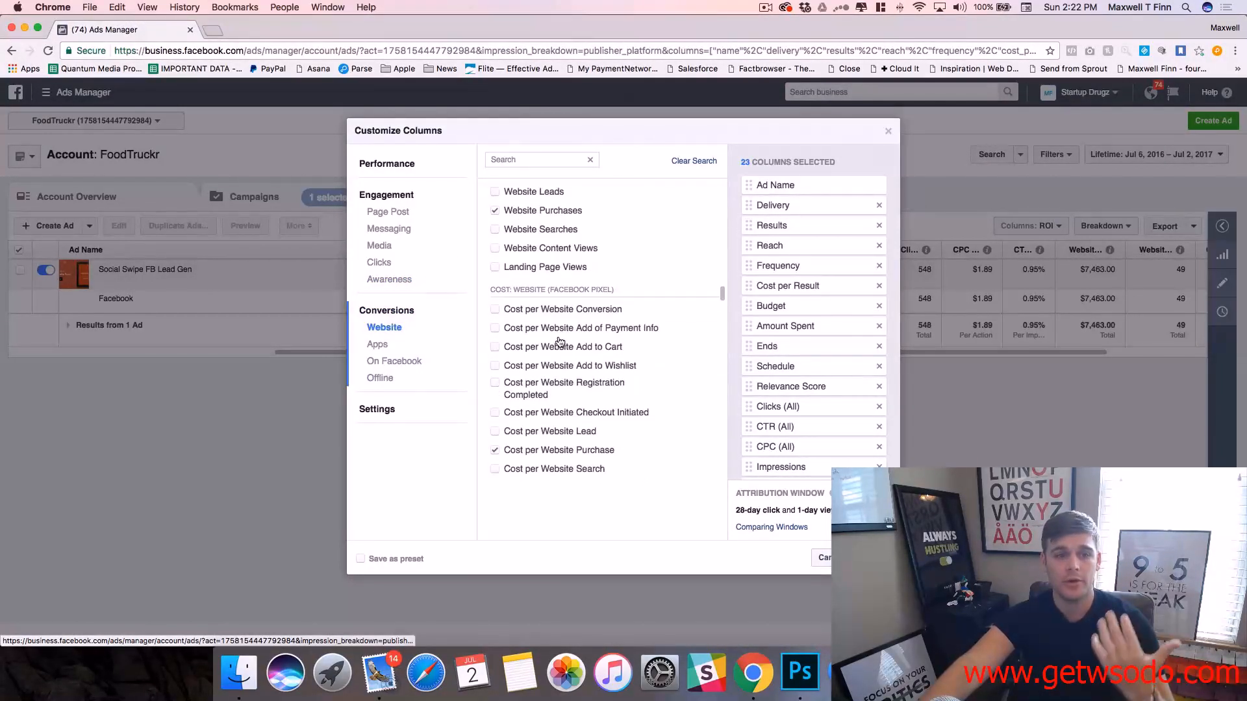
click(408, 165)
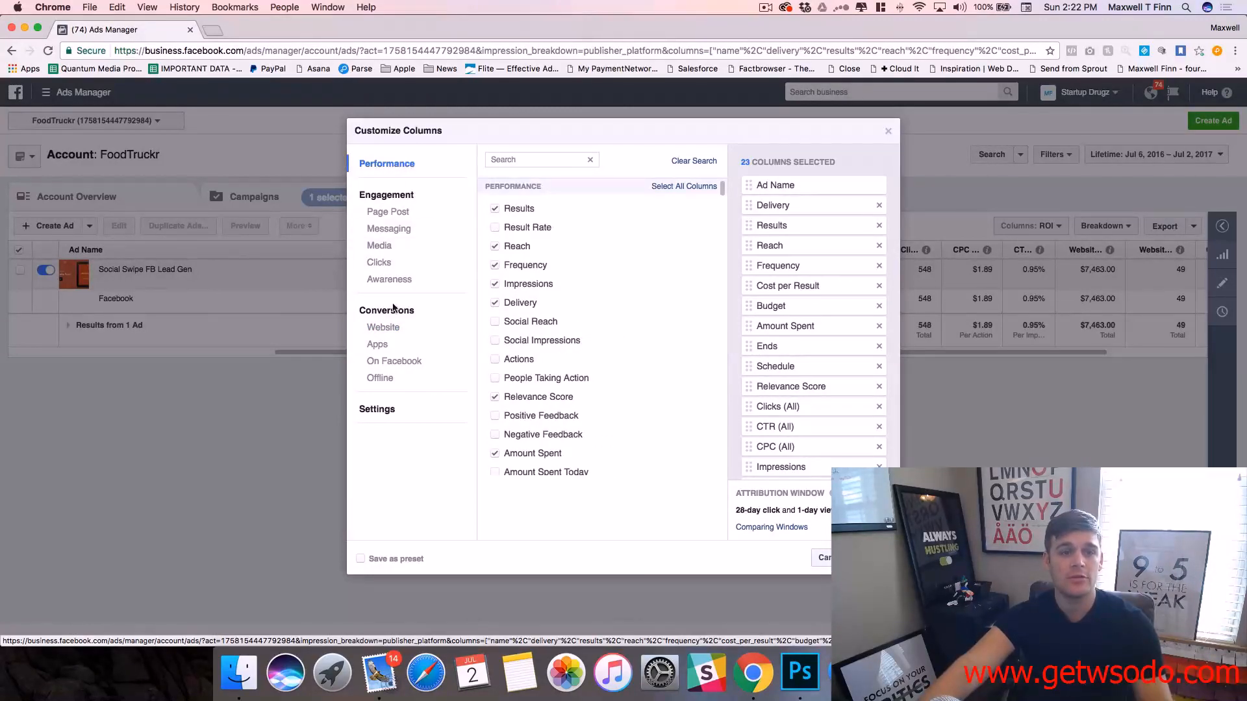
click(387, 327)
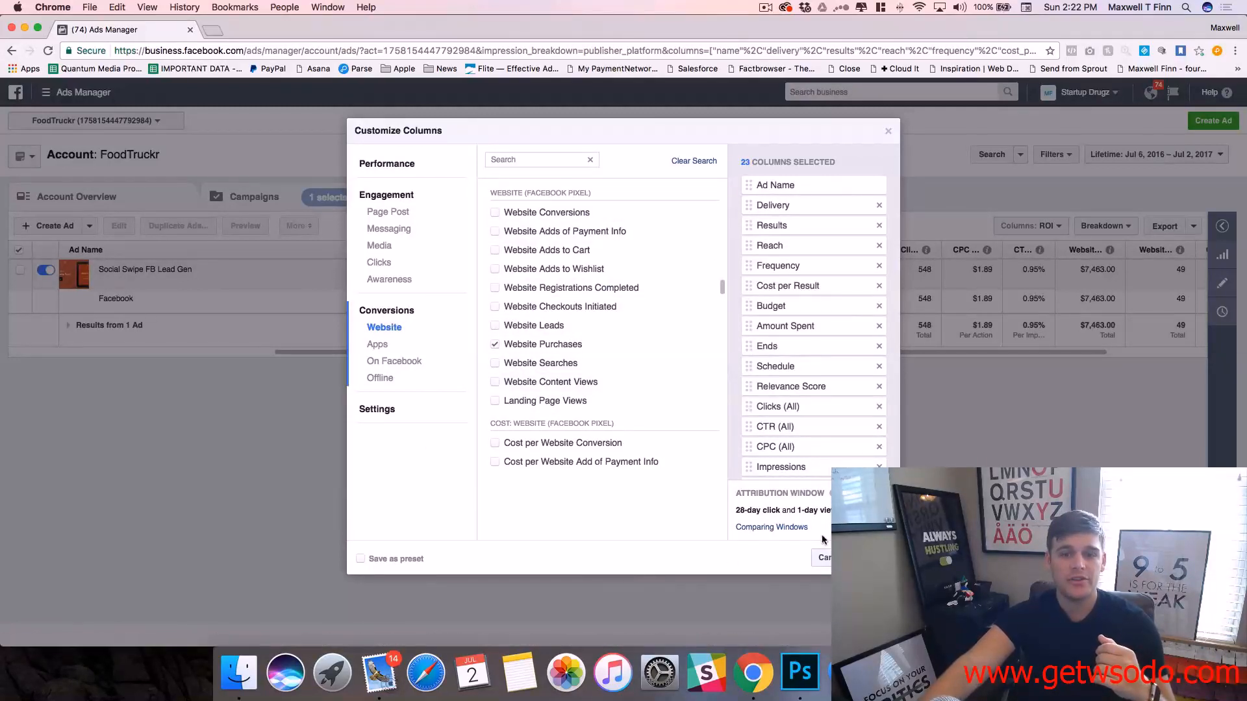
Enable the 1-day, 7-day and 28-day comparing windows for both view and click attribution and apply the columns
click(766, 527)
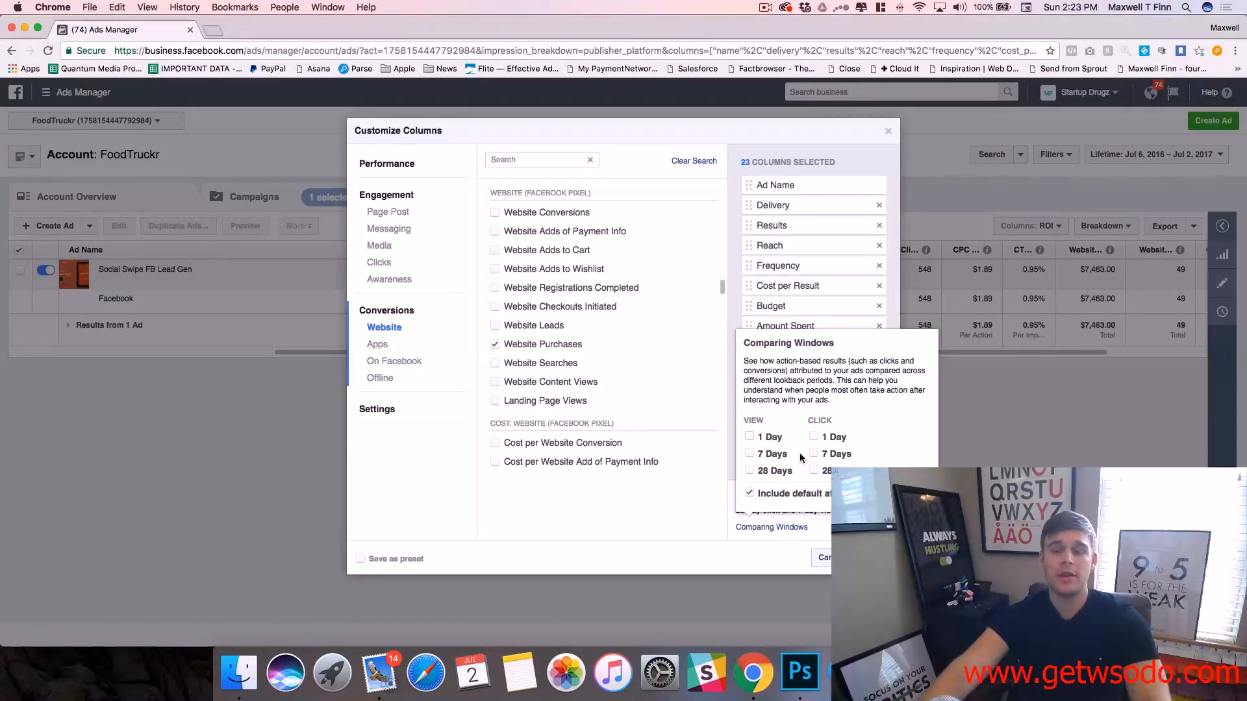
click(750, 437)
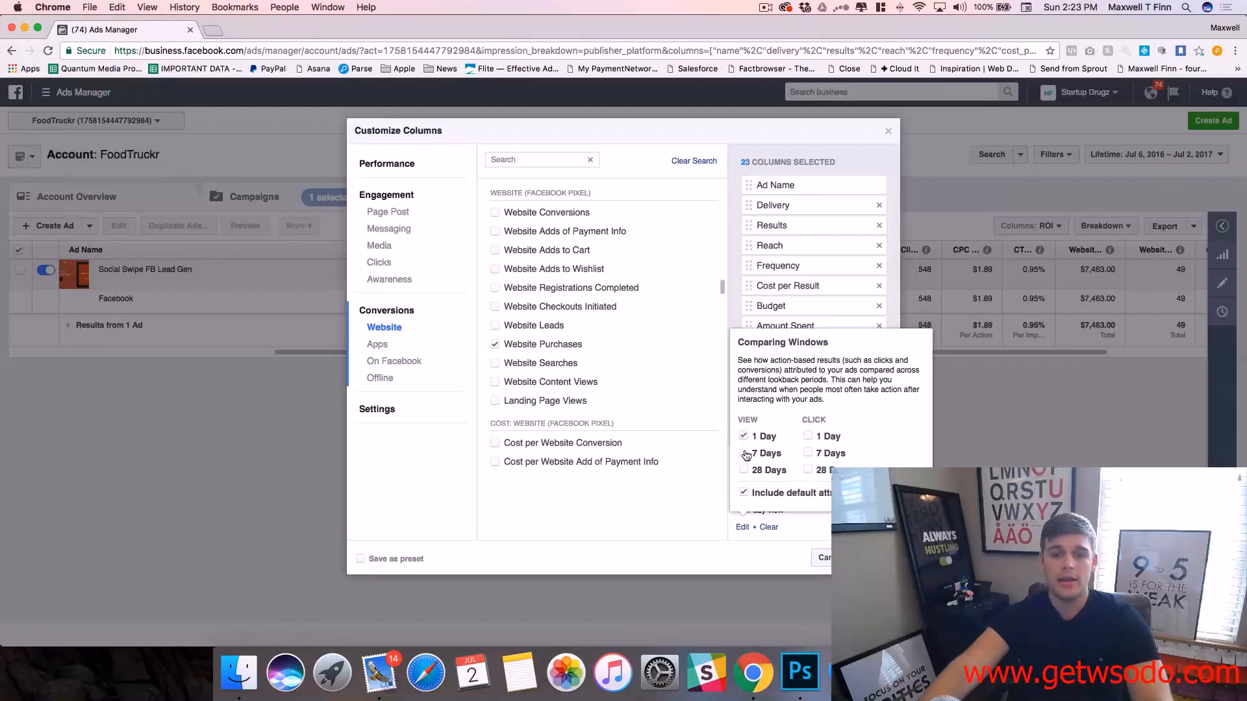
click(744, 453)
click(743, 470)
click(808, 436)
click(808, 453)
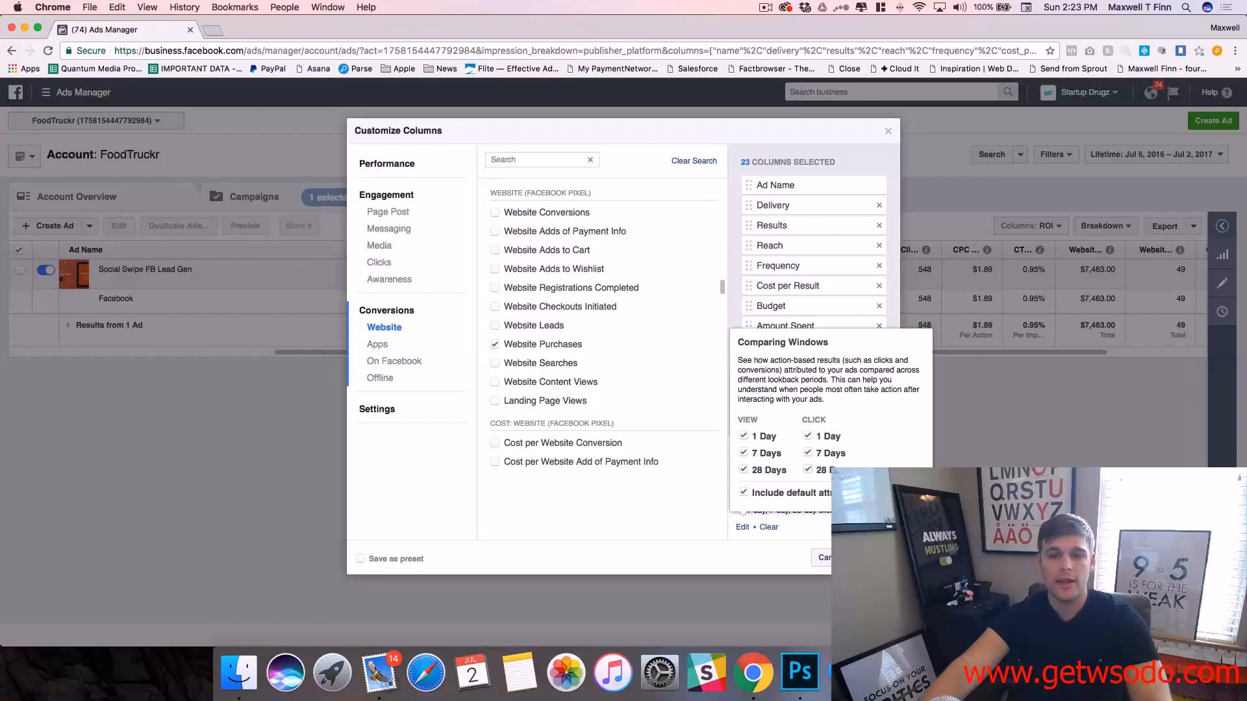
click(874, 558)
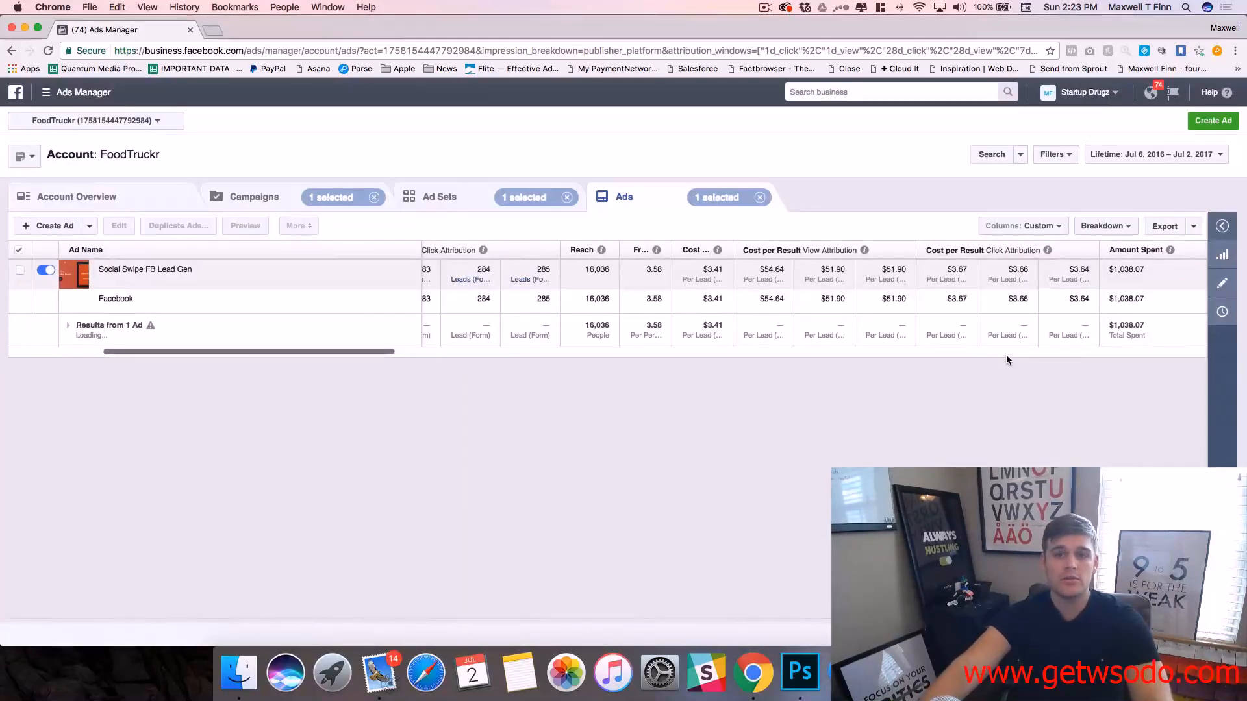
Compare cost per result, link clicks, CPC and website purchase conversion value across the view and click attribution windows
scroll(961, 309, right, 3)
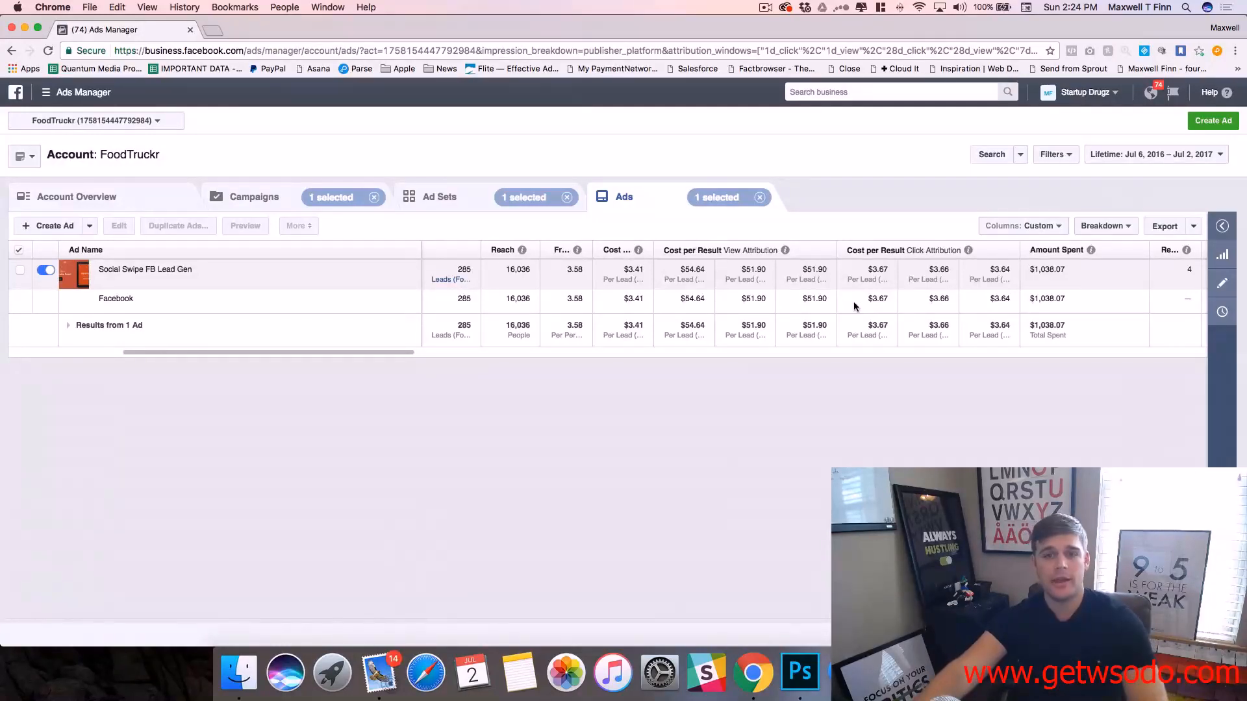
scroll(843, 294, right, 2)
scroll(844, 295, right, 10)
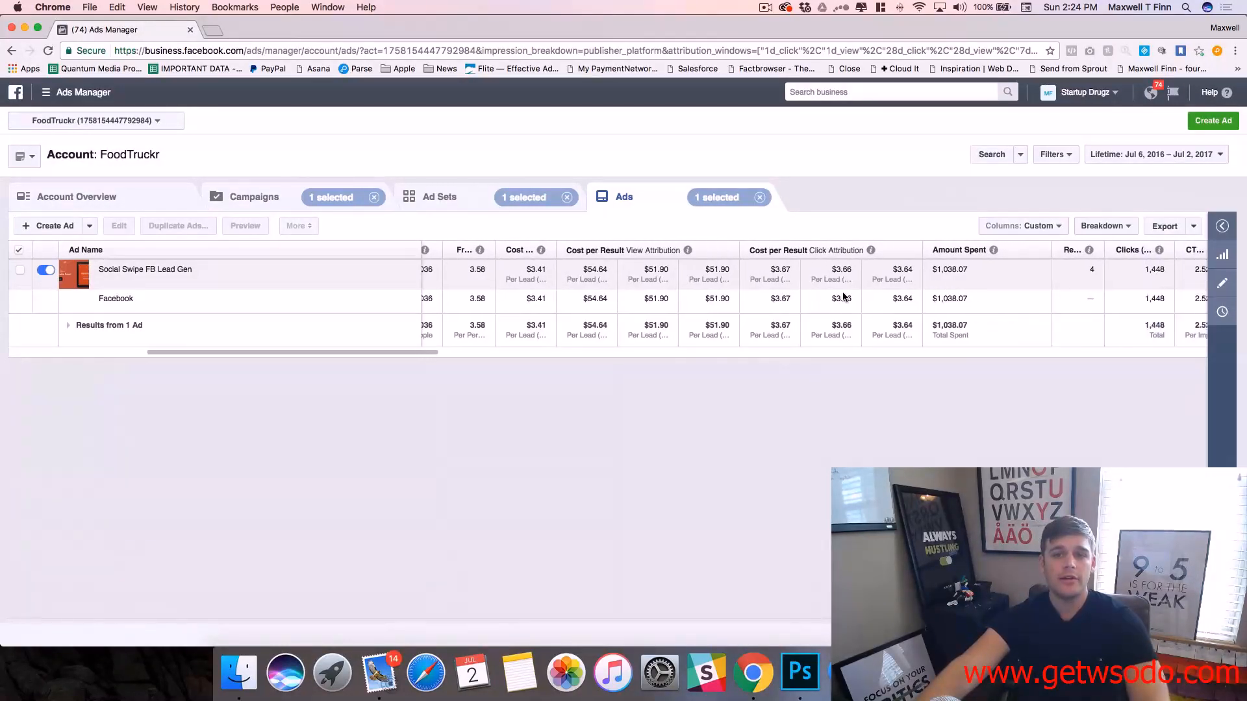
scroll(892, 297, right, 6)
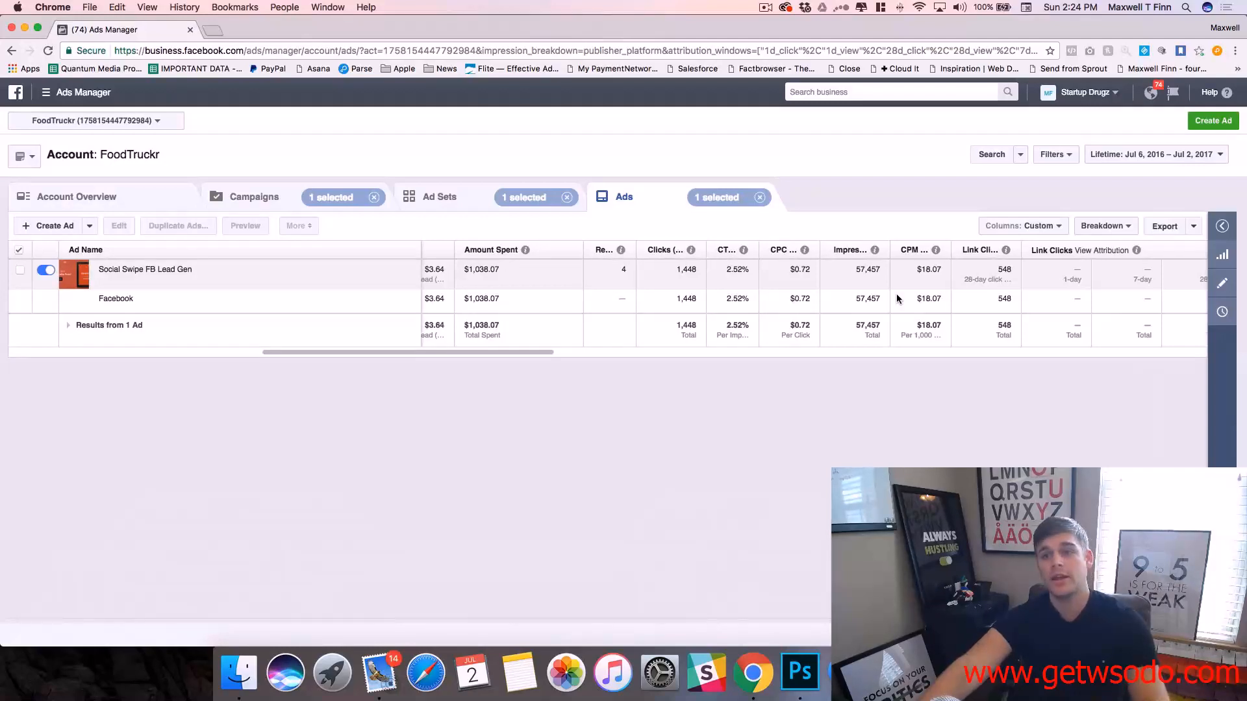
scroll(896, 294, right, 5)
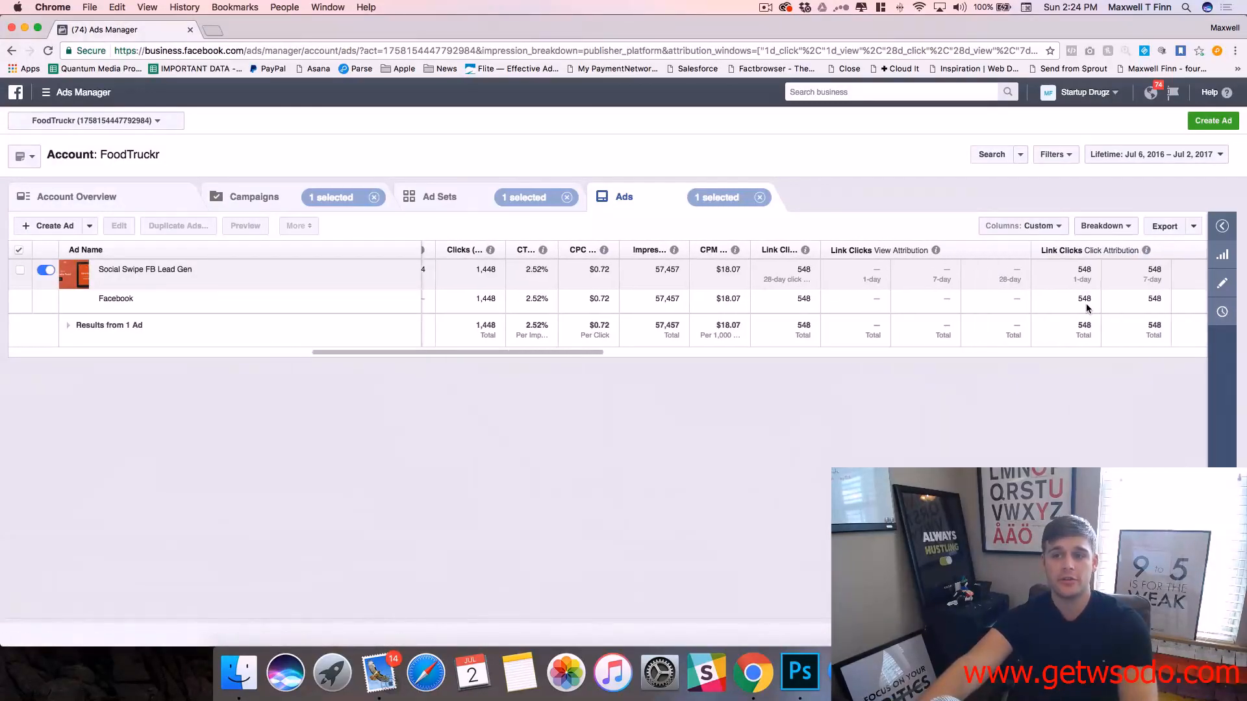
scroll(1086, 302, right, 1)
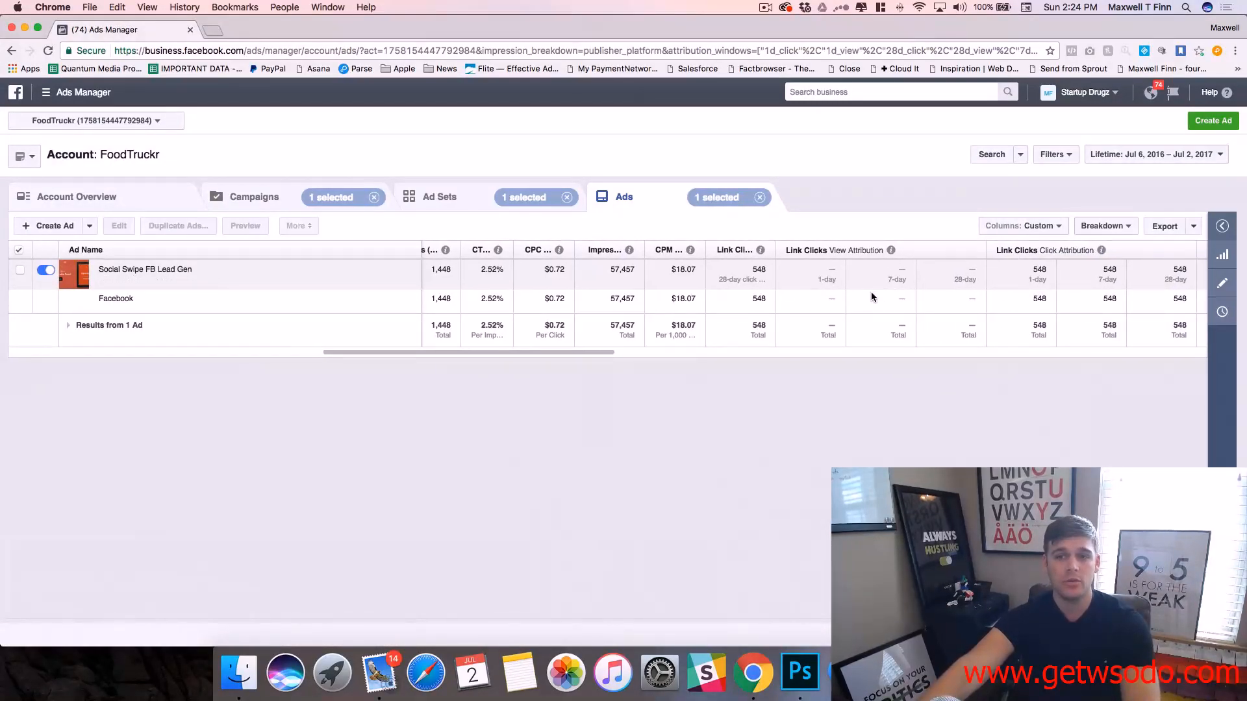
scroll(871, 291, right, 12)
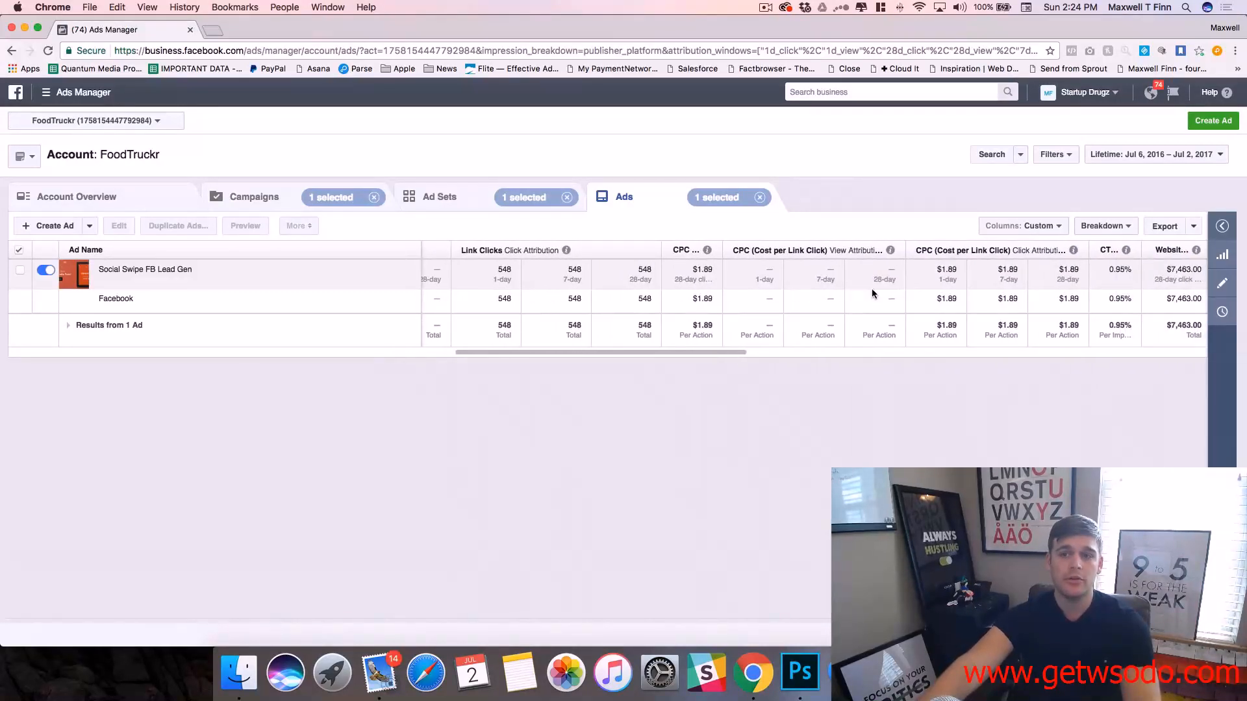
scroll(872, 289, right, 15)
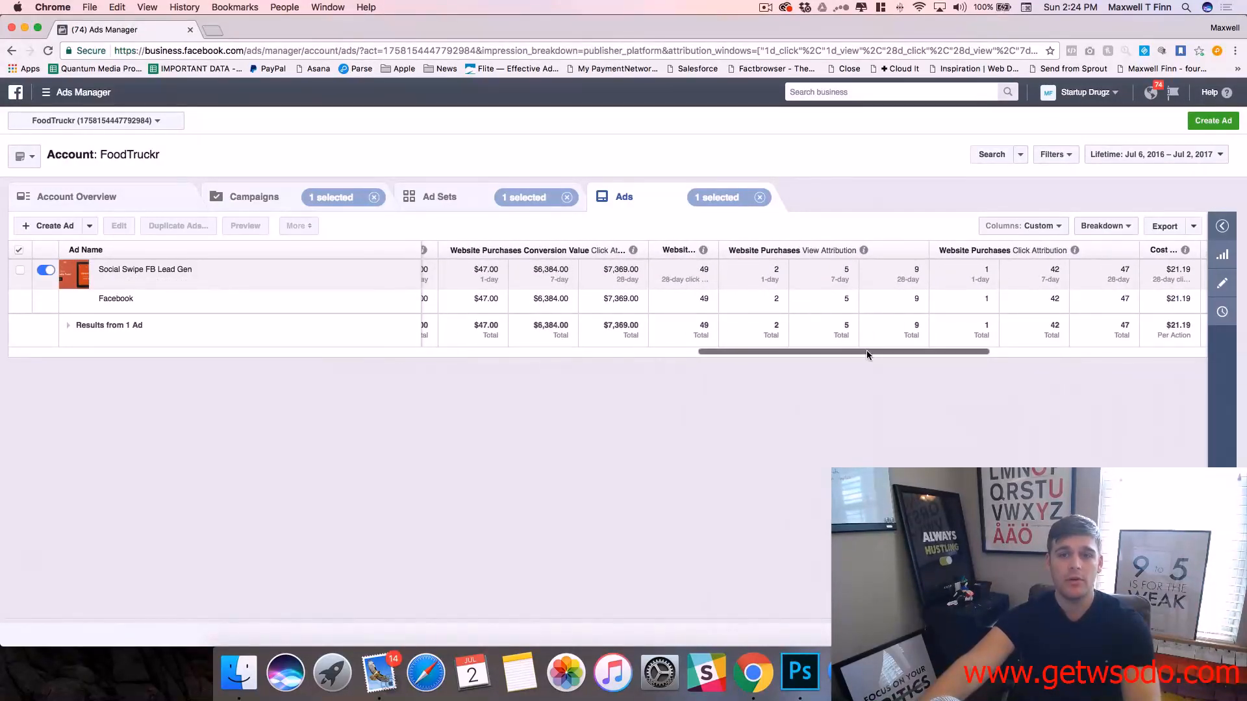
Examine the Social Swipe FB Lead Gen ad's Website Purchases under 1-day view attribution
scroll(865, 348, right, 2)
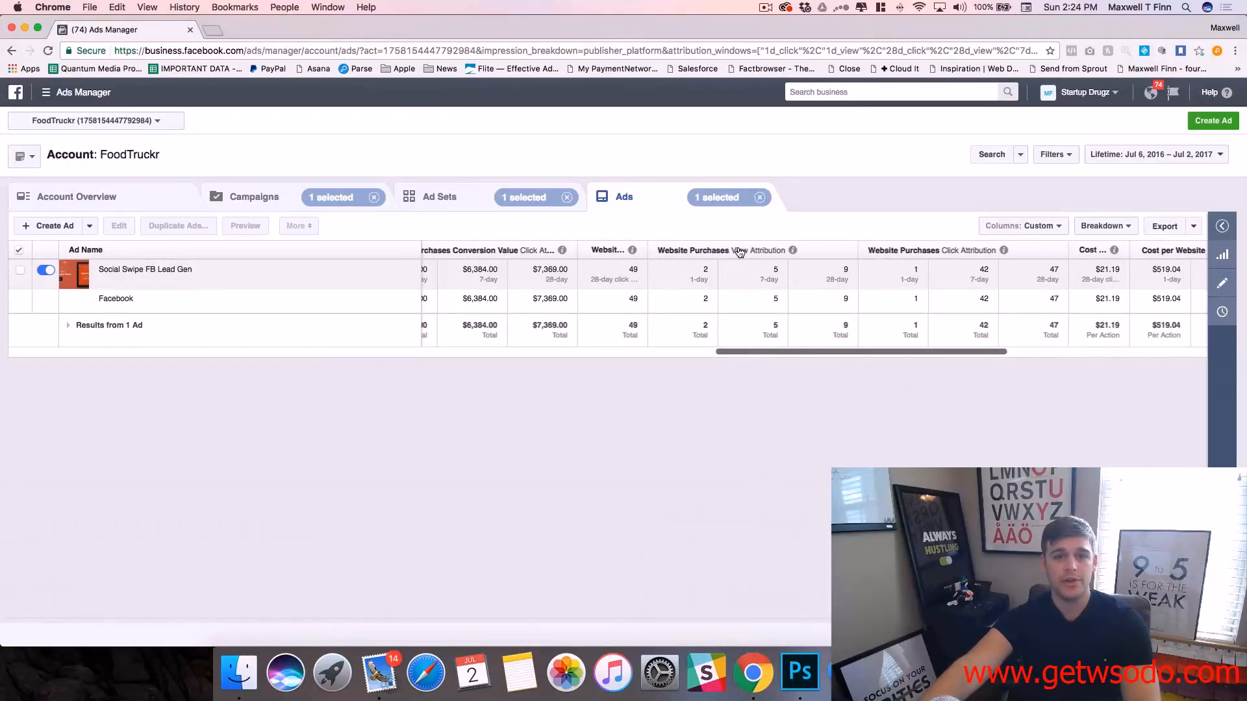
click(703, 272)
double_click(705, 272)
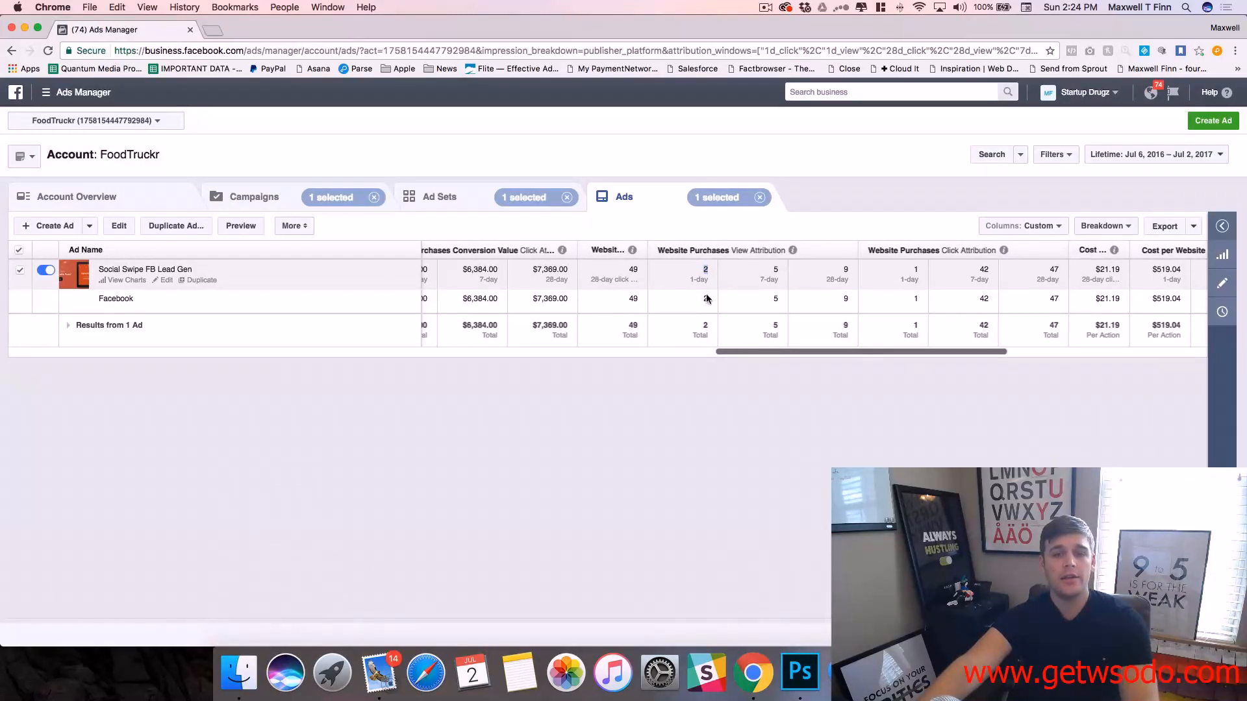
click(703, 299)
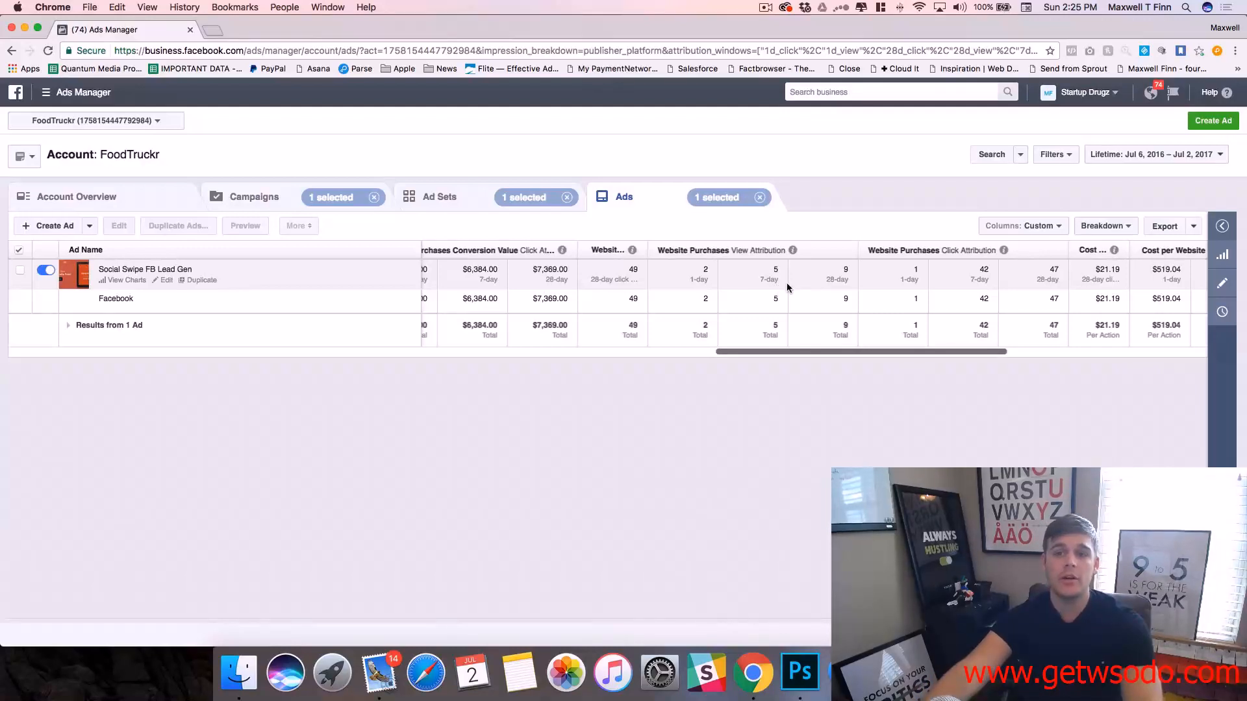
Compare the ad's Website Purchases under the 1-day, 7-day and 28-day click attribution windows with those under view attribution
scroll(787, 284, right, 2)
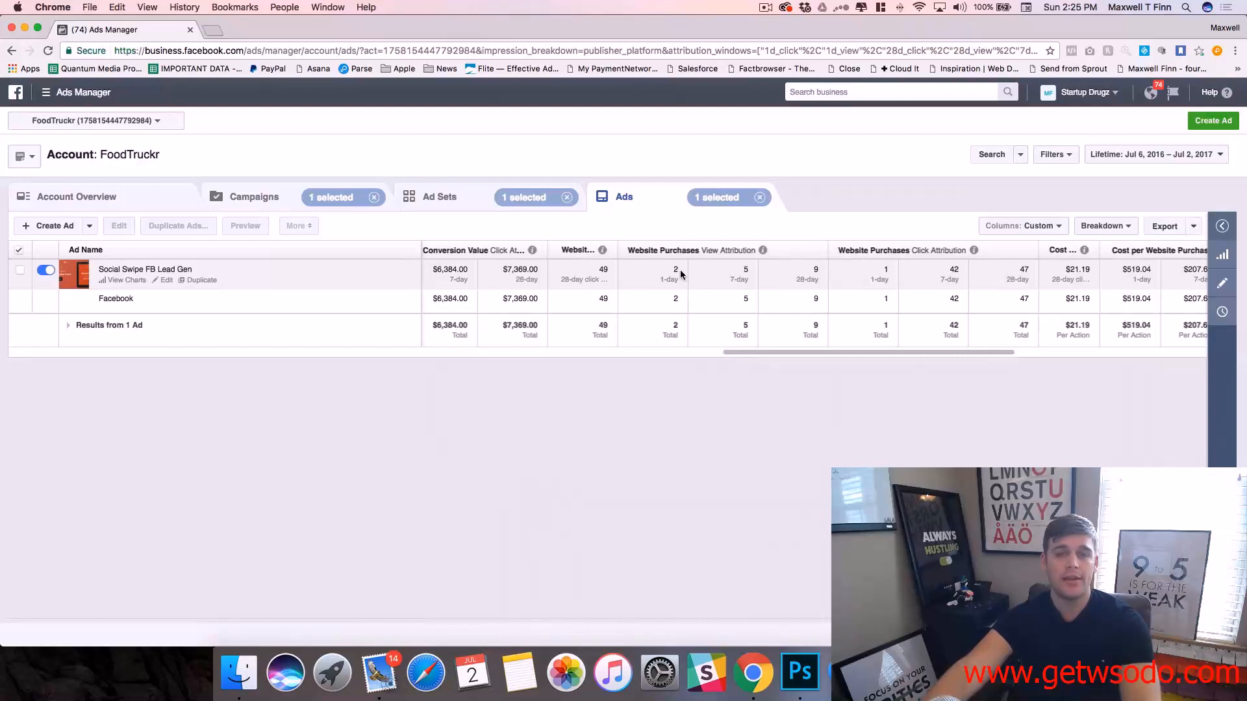
scroll(714, 276, right, 3)
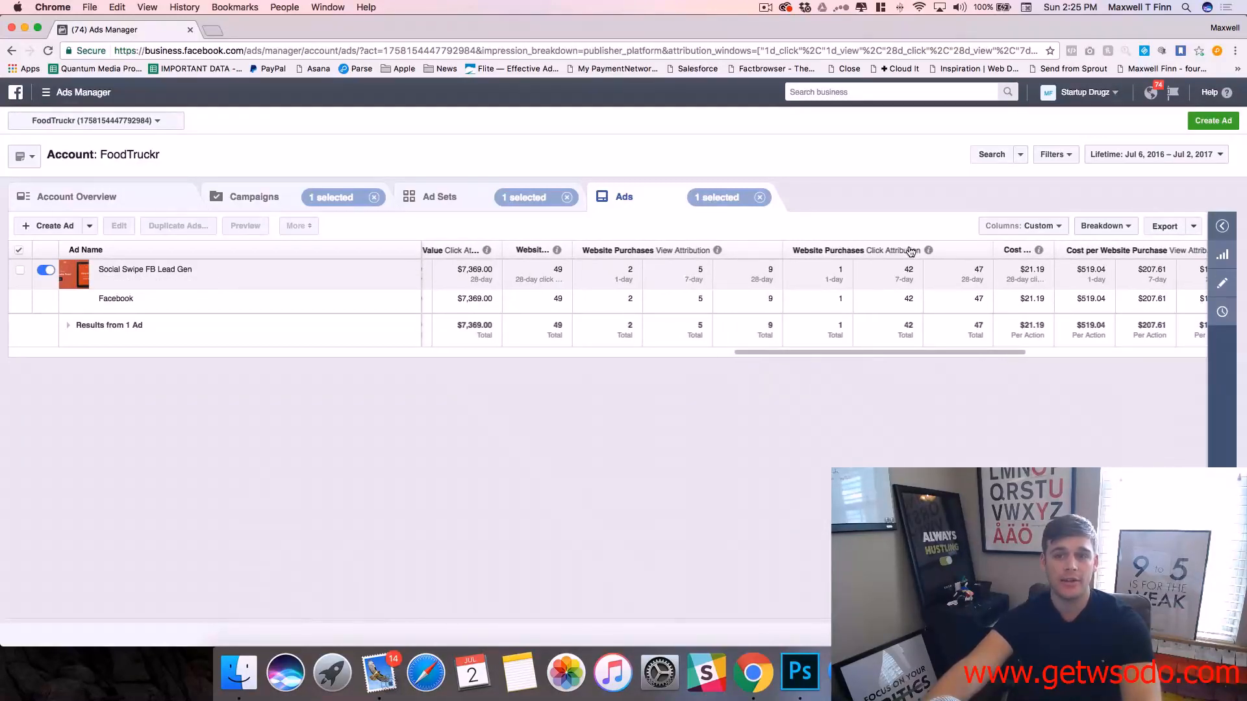
scroll(864, 304, right, 1)
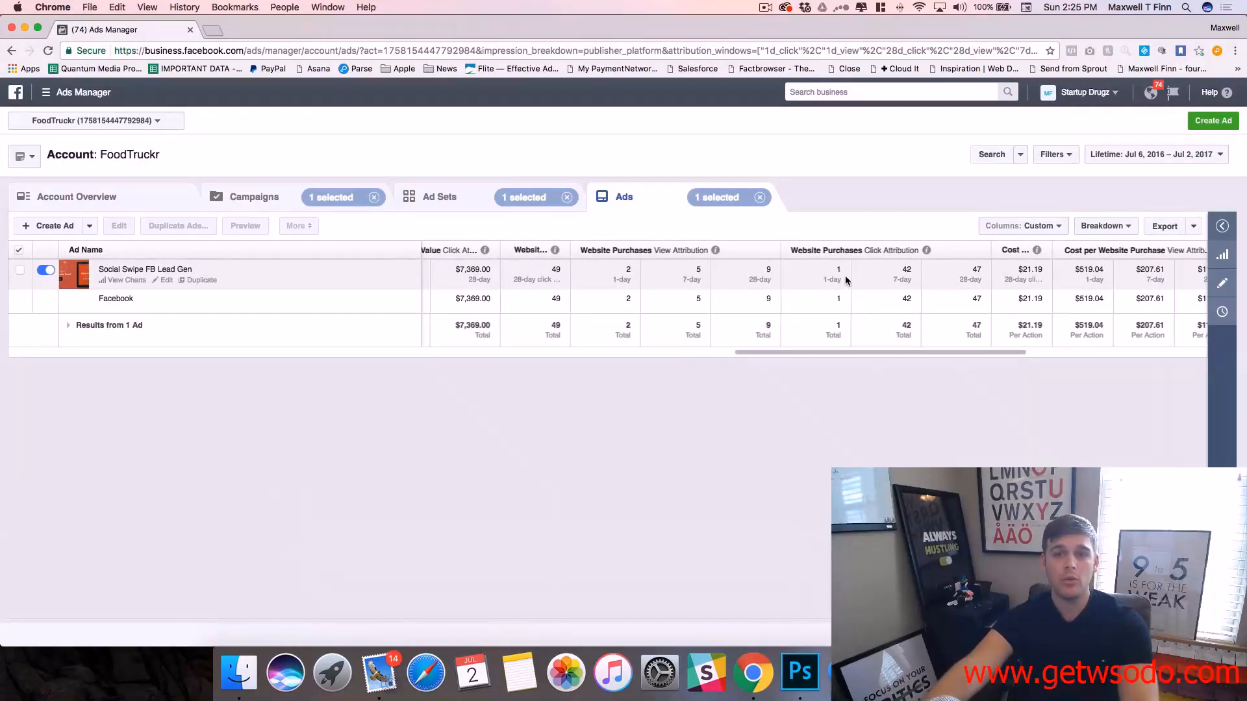
scroll(838, 270, right, 1)
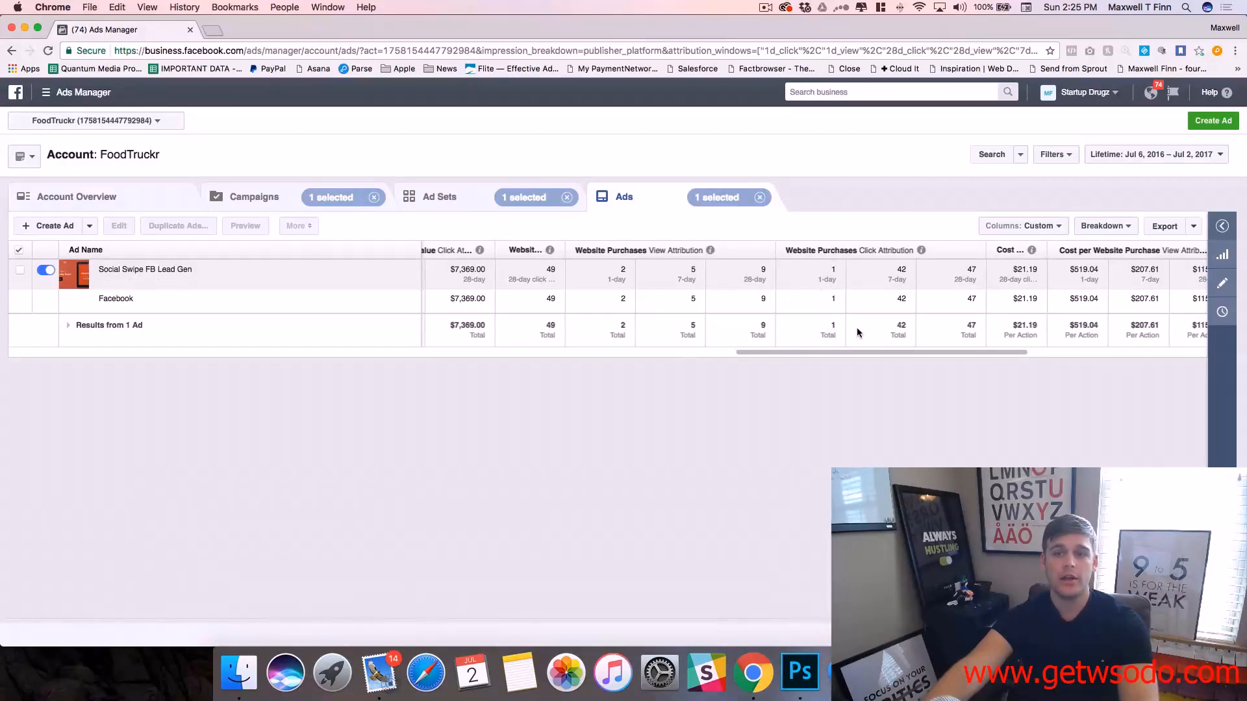
click(971, 267)
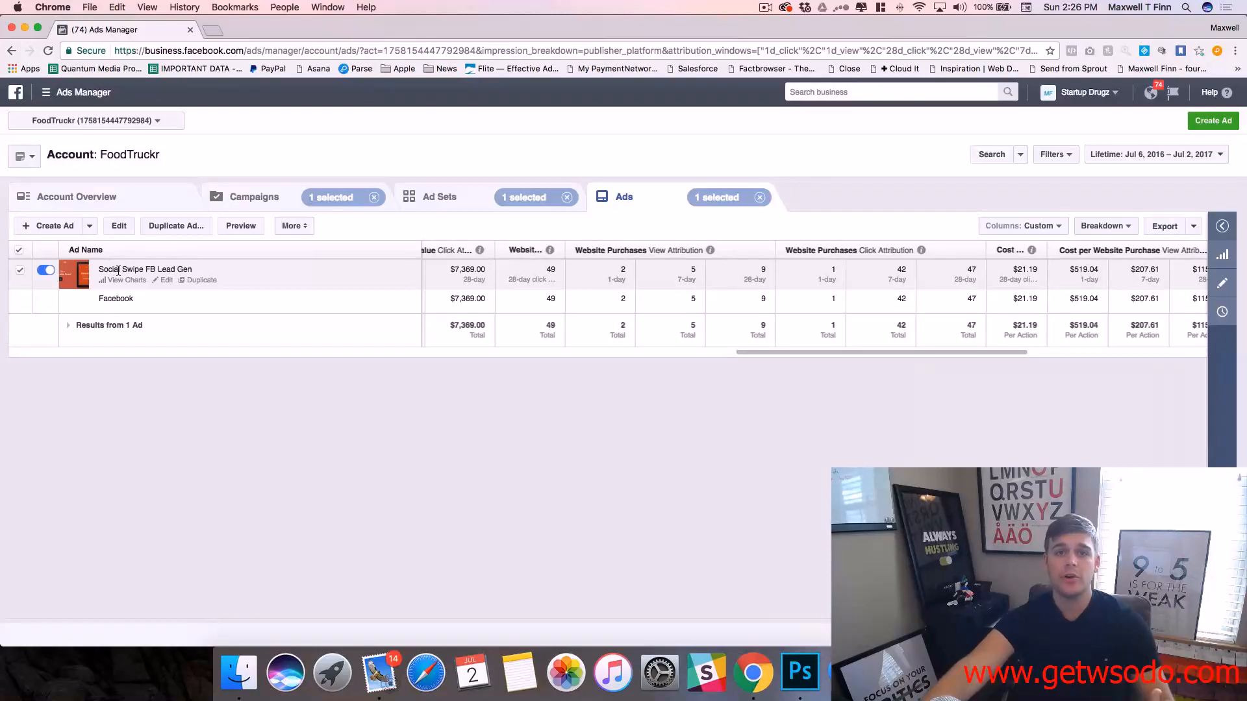
scroll(659, 289, right, 1)
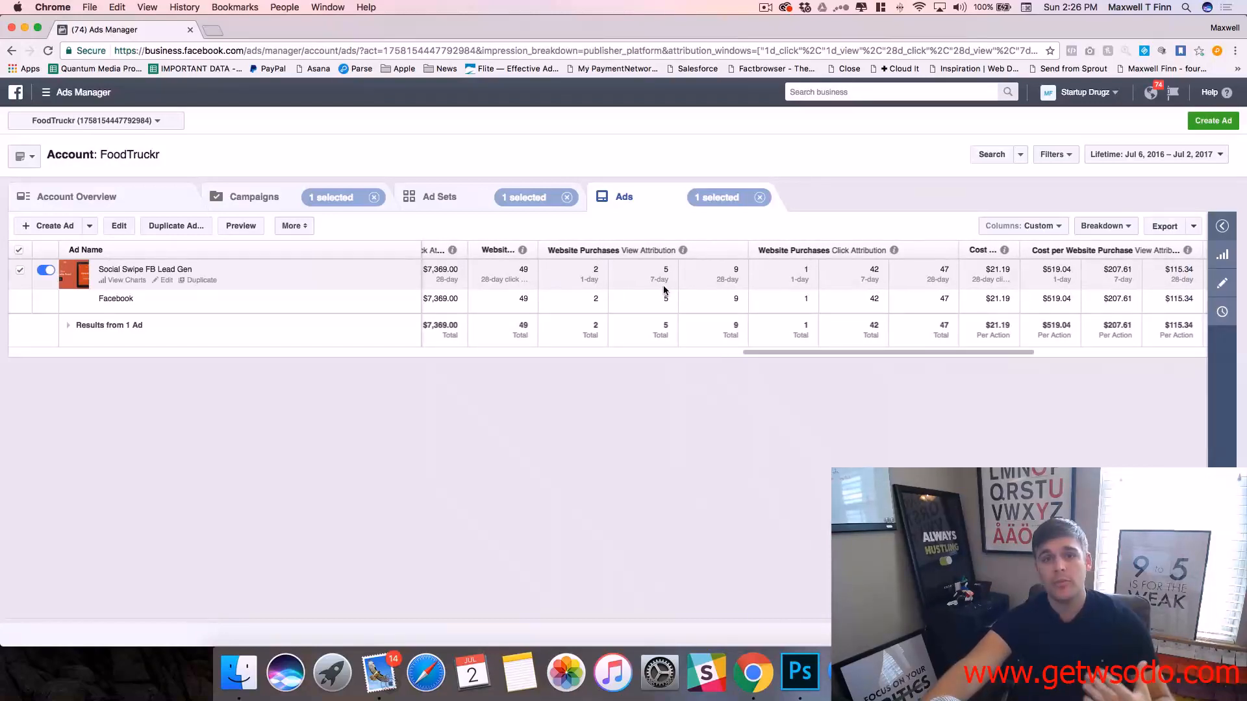